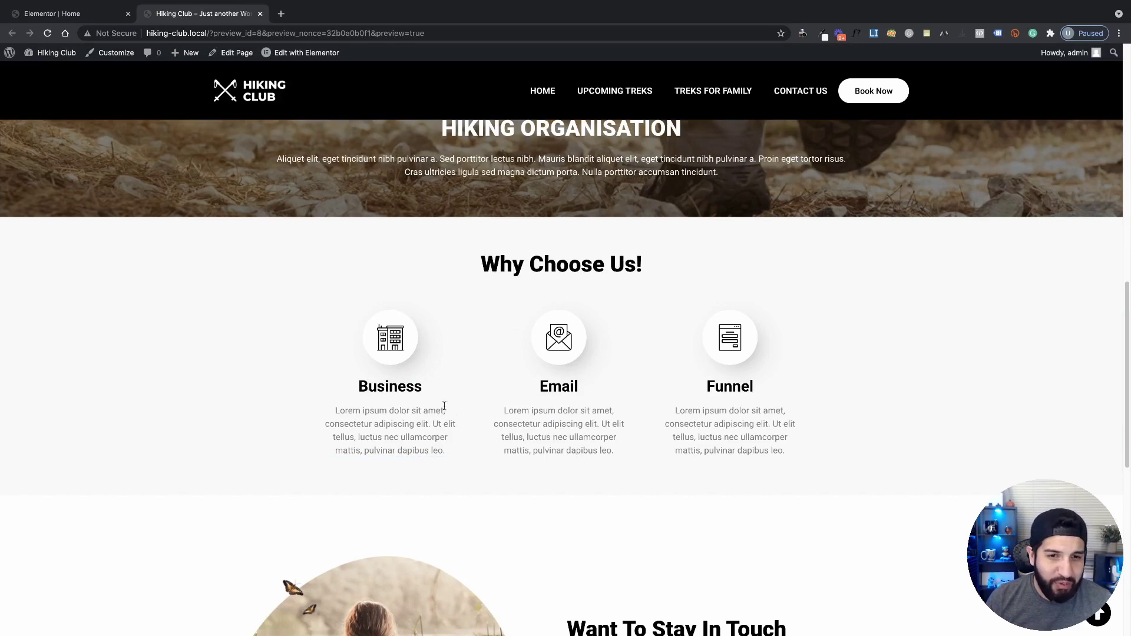
# Switch from the live Hiking Club preview back to the 'Elementor | Home' editor tab.
pyautogui.click(78, 14)
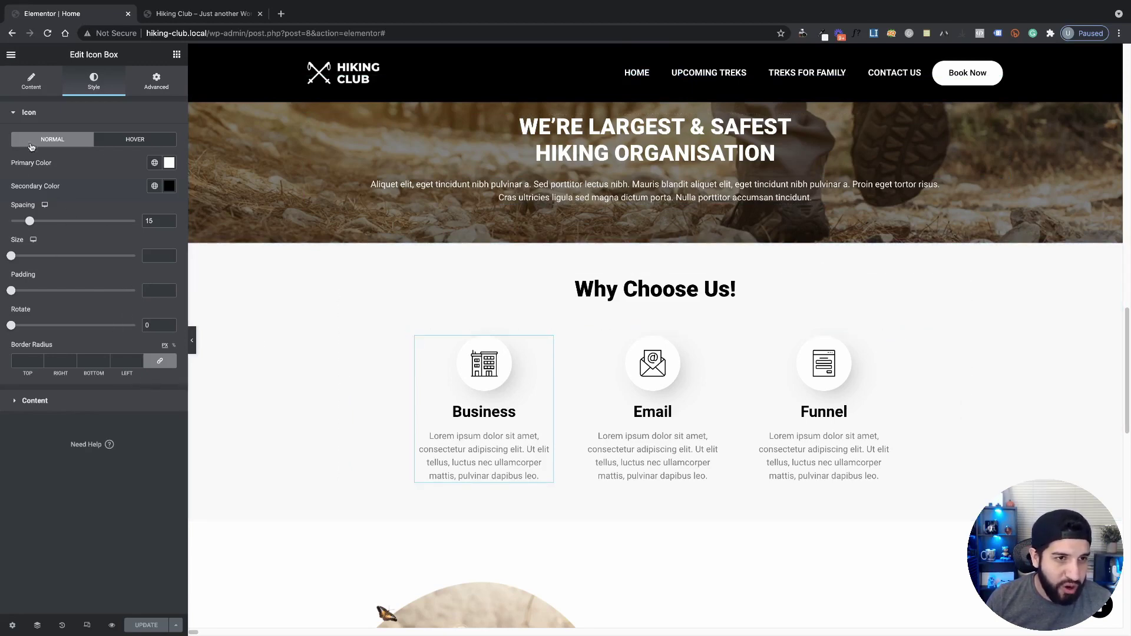
# Search widgets for 'ico' and drop an Icon widget below the Why Choose Us! heading, then view its style options.
pyautogui.click(176, 55)
pyautogui.write('icon')
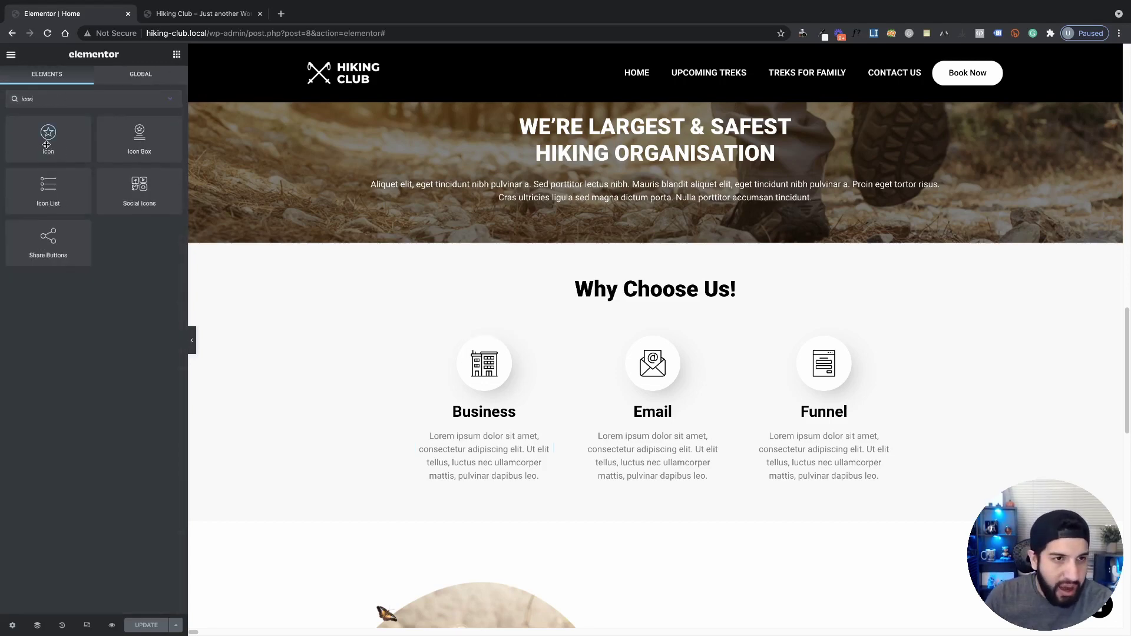
pyautogui.moveTo(47, 145); pyautogui.dragTo(636, 329)
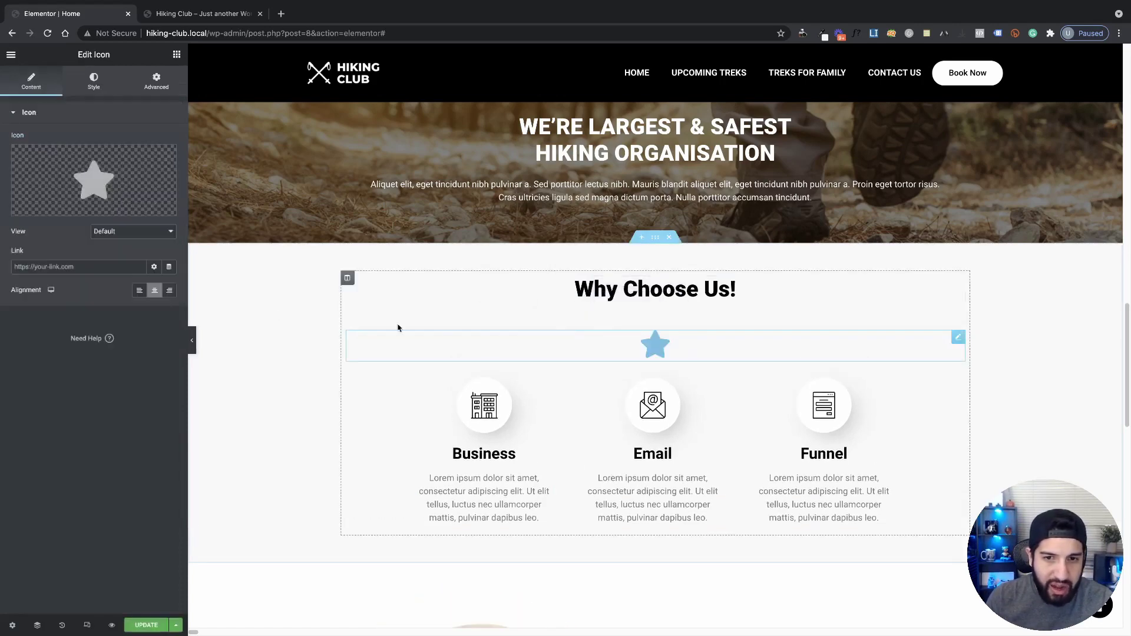
pyautogui.click(93, 81)
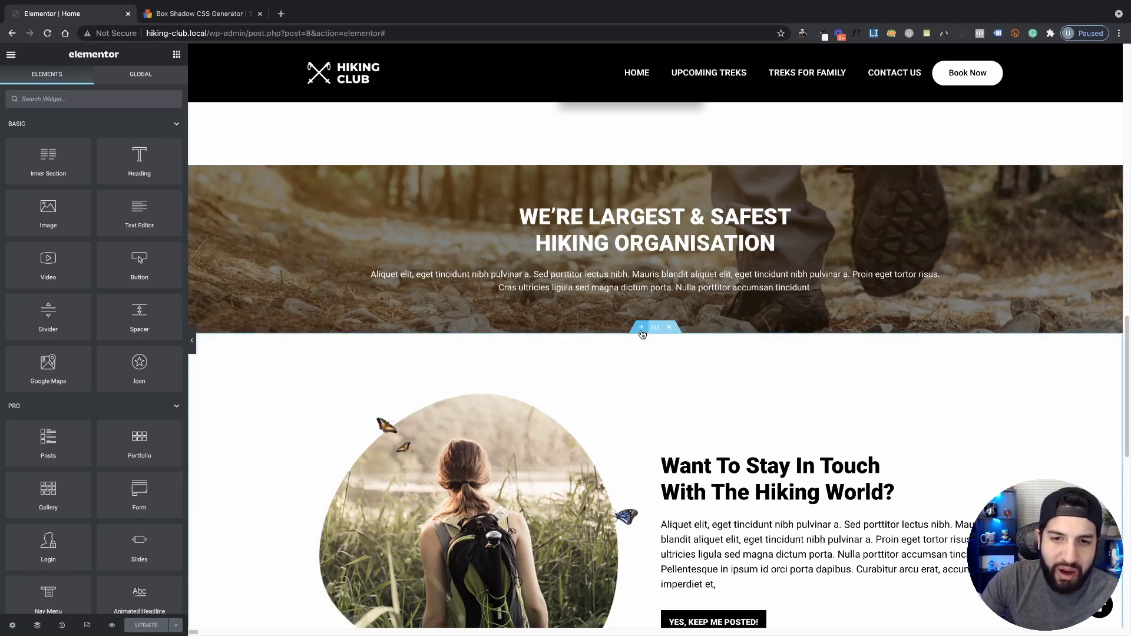
# Add a single-column section below the hero and place a Heading widget in it.
pyautogui.click(641, 328)
pyautogui.click(644, 384)
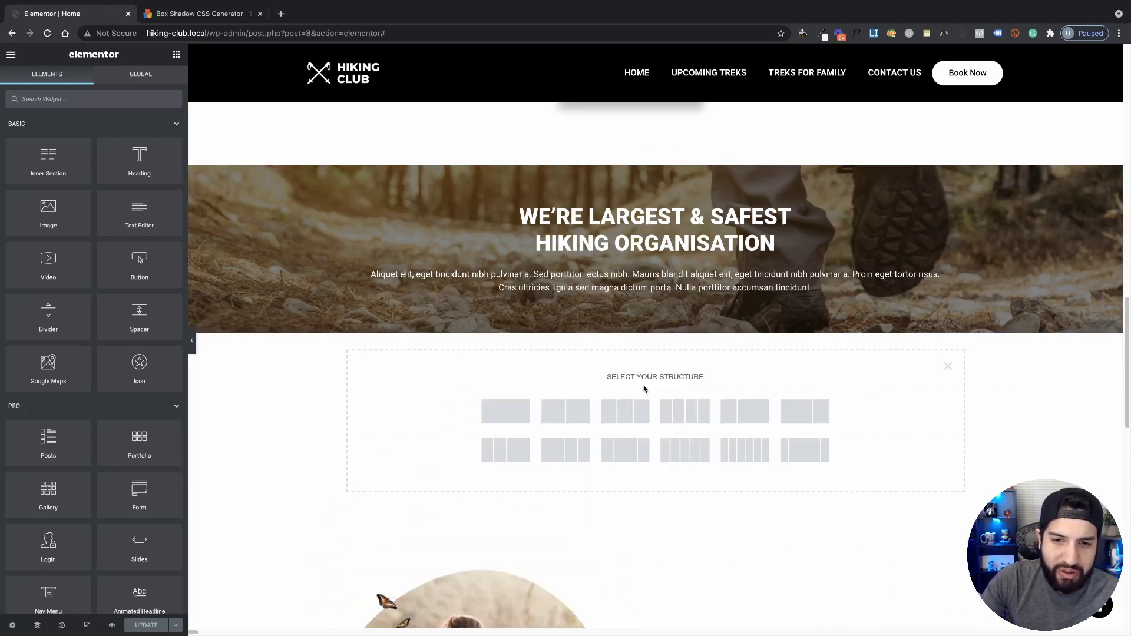
pyautogui.click(525, 413)
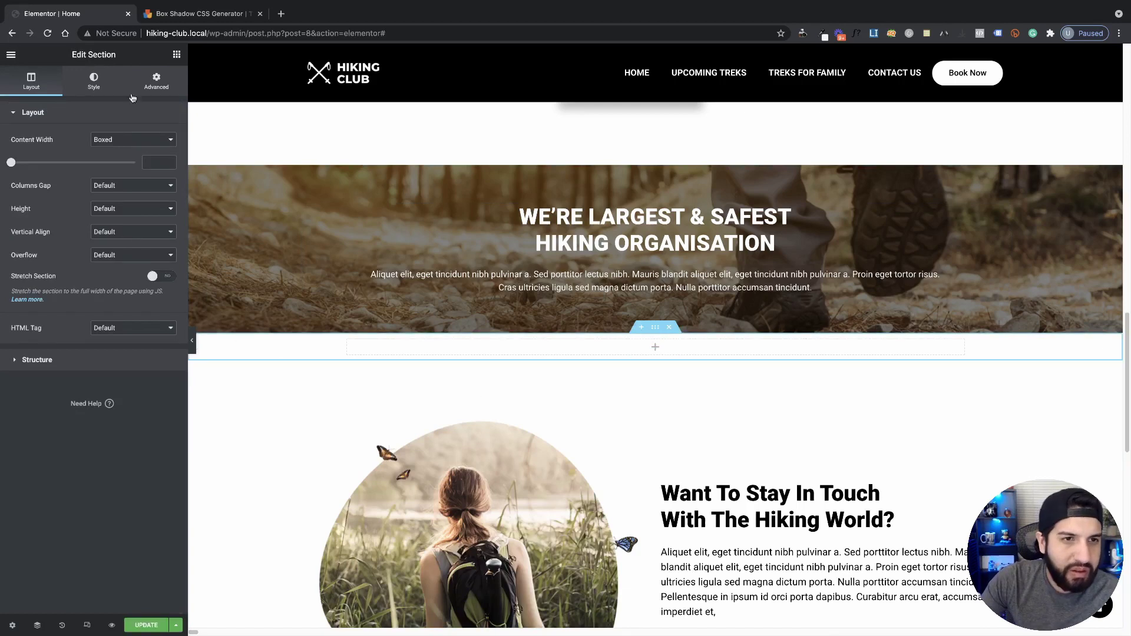
pyautogui.click(183, 55)
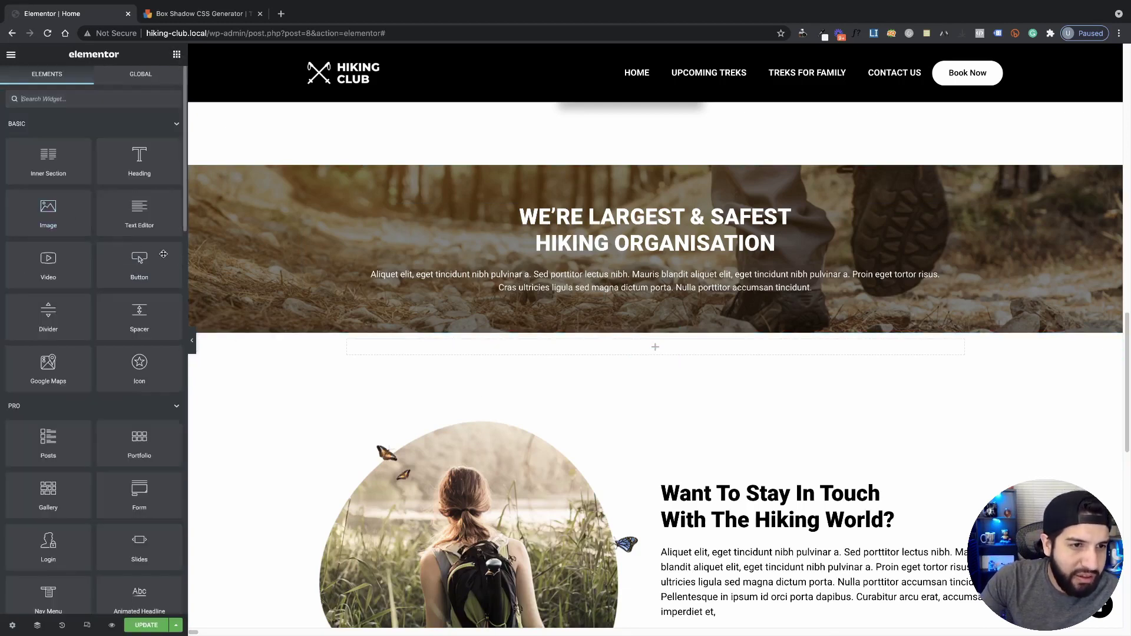
pyautogui.moveTo(143, 180); pyautogui.dragTo(713, 350)
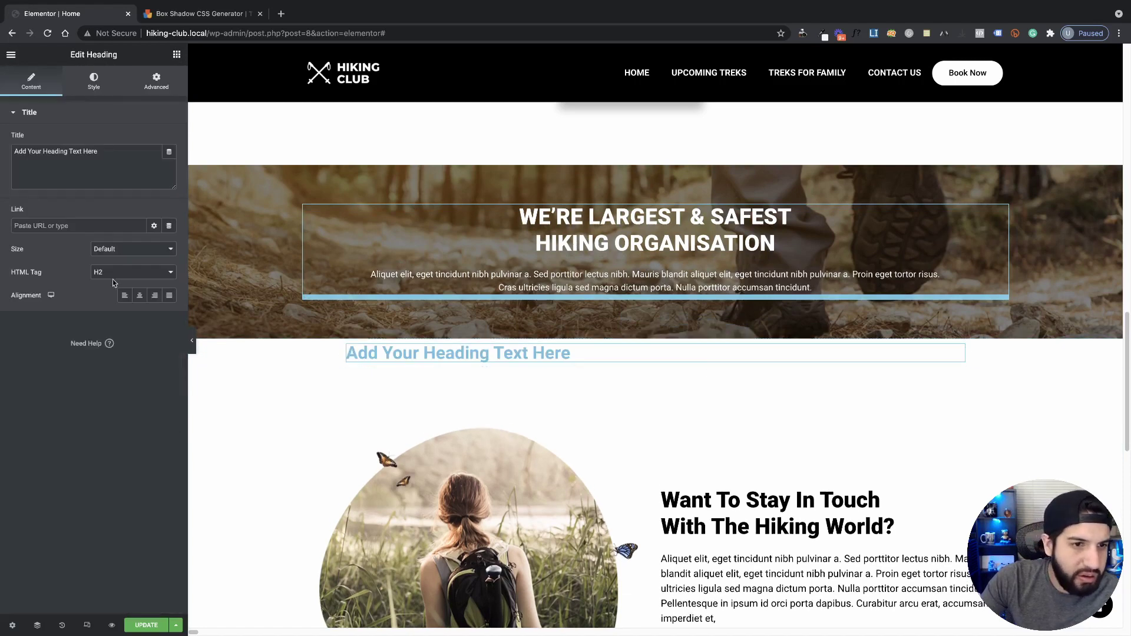
# Centre the heading and replace its placeholder text with 'Why Choose Us!'.
pyautogui.click(140, 295)
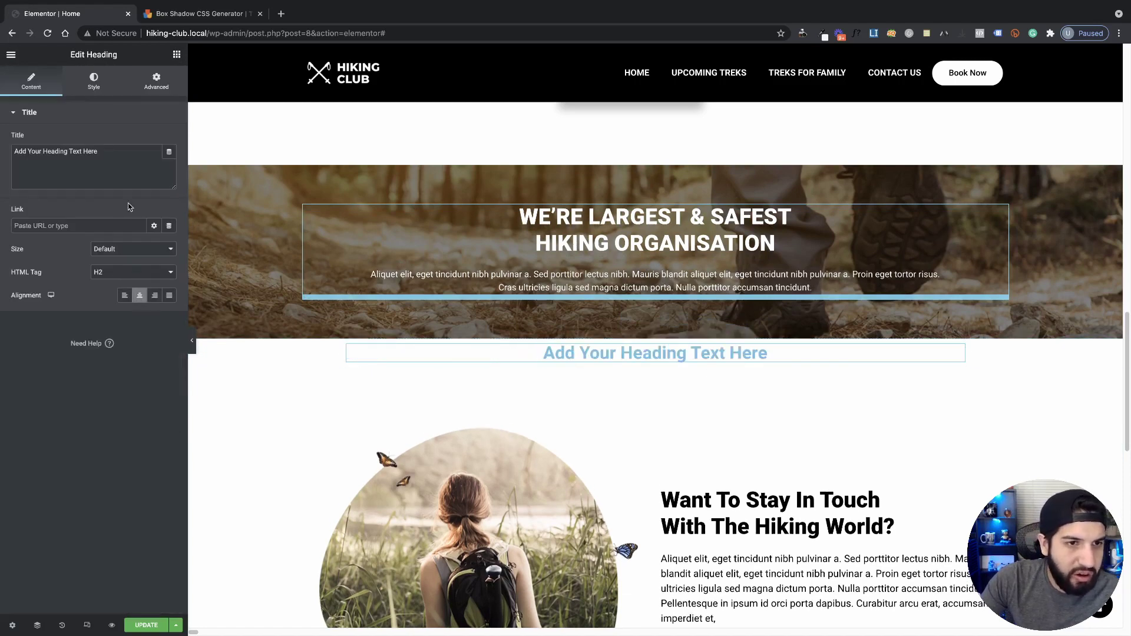
pyautogui.click(121, 156)
pyautogui.moveTo(120, 156); pyautogui.dragTo(33, 139)
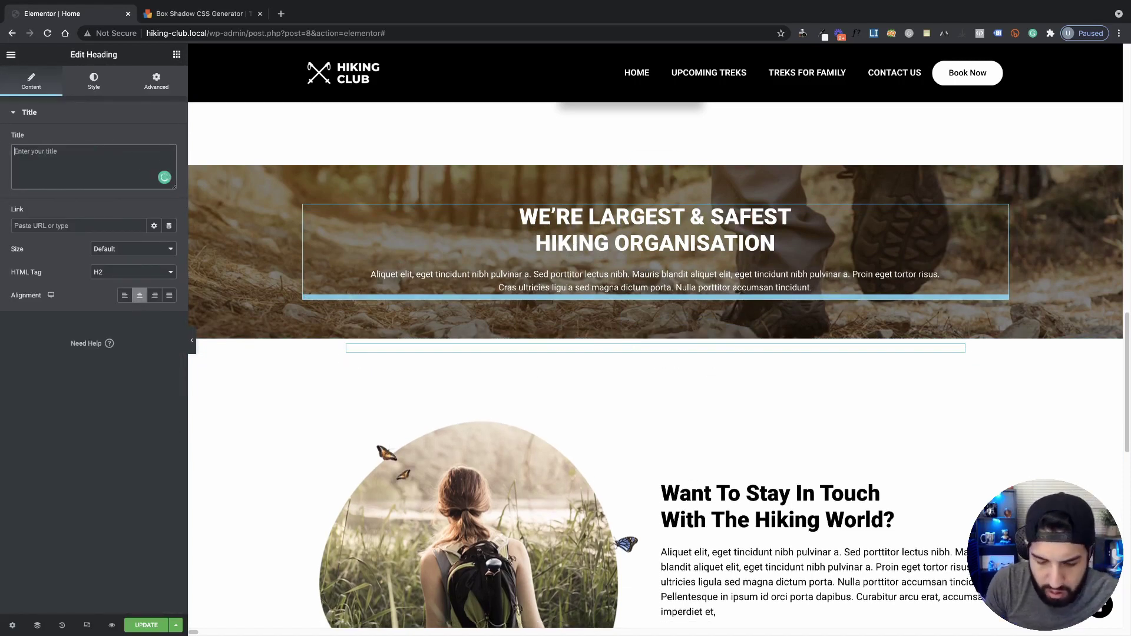
pyautogui.write('Why Choose')
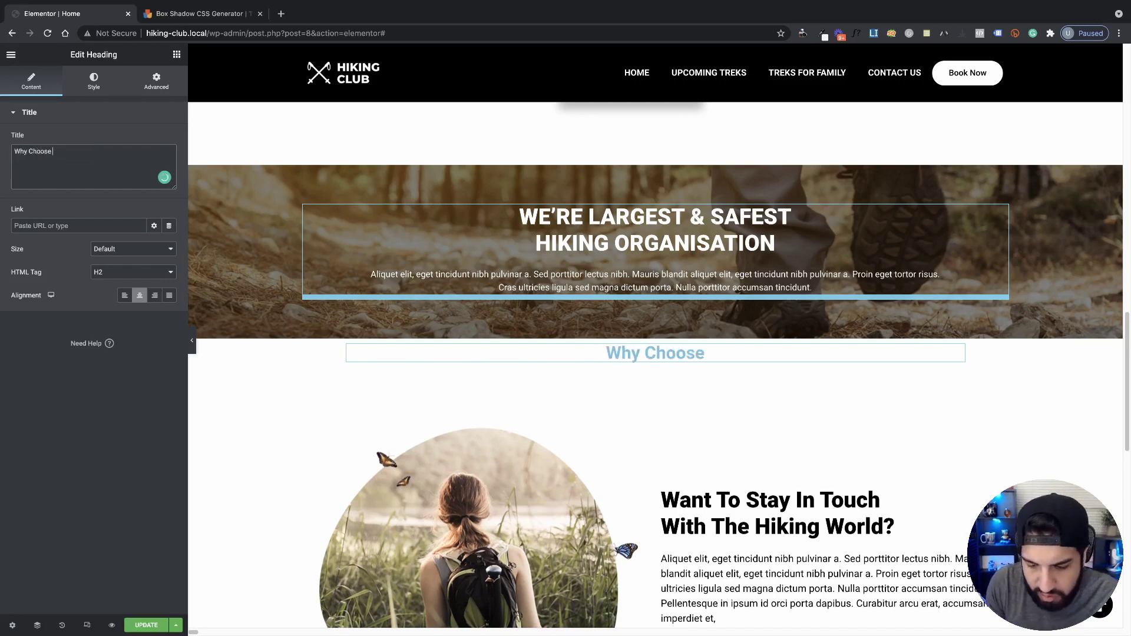
pyautogui.write(' Us!')
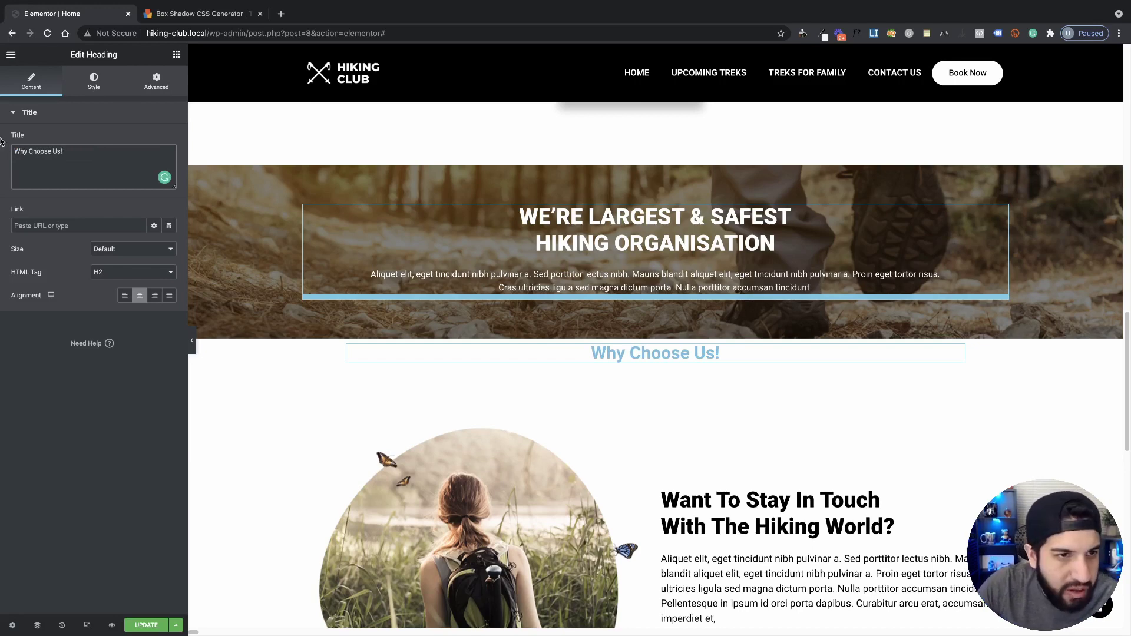
# Make the heading text black and enlarge its font to 27 px.
pyautogui.click(94, 82)
pyautogui.click(169, 139)
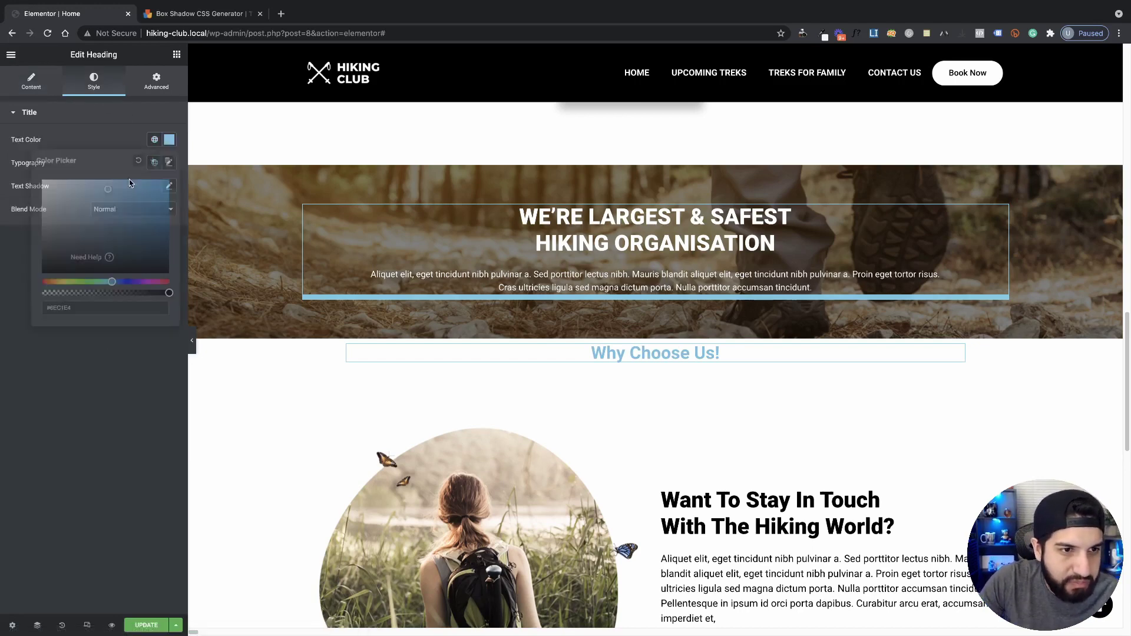
pyautogui.moveTo(88, 236); pyautogui.dragTo(6, 308)
pyautogui.click(118, 366)
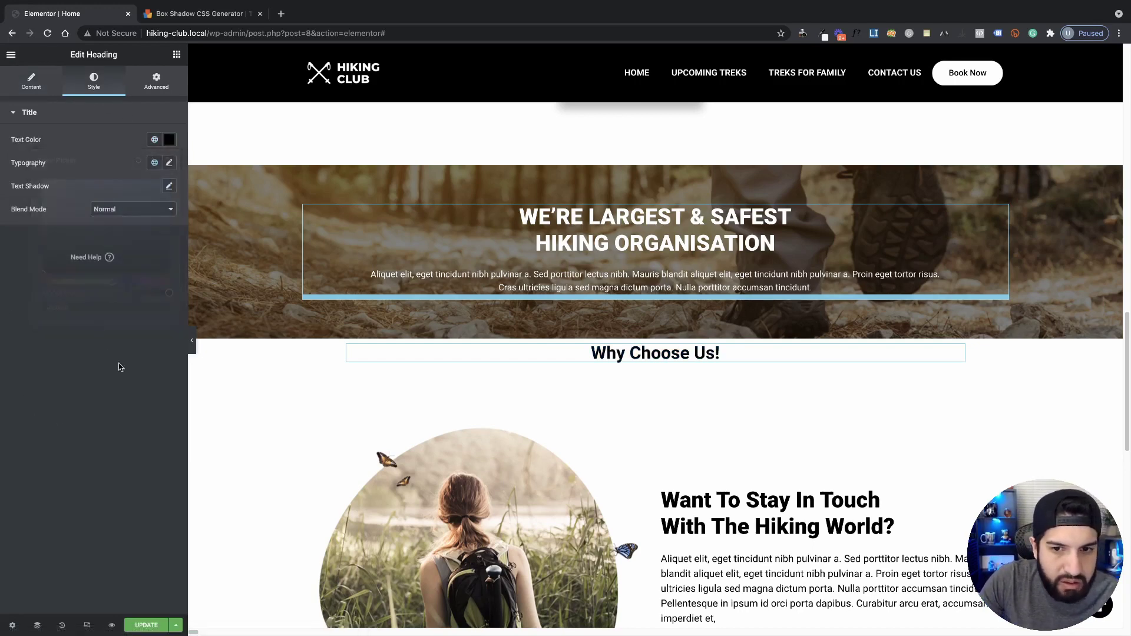
pyautogui.click(168, 163)
pyautogui.moveTo(20, 250); pyautogui.dragTo(34, 249)
# Copy the Want To Stay In Touch heading's style onto Why Choose Us! and re-centre it.
pyautogui.rightClick(732, 500)
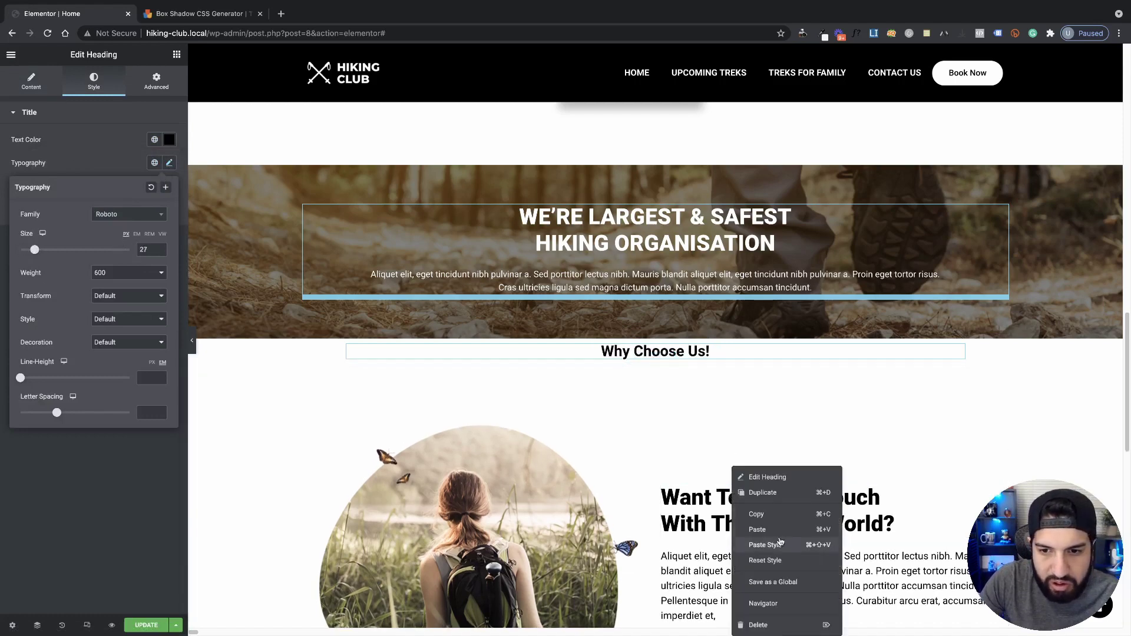
pyautogui.click(688, 352)
pyautogui.rightClick(688, 351)
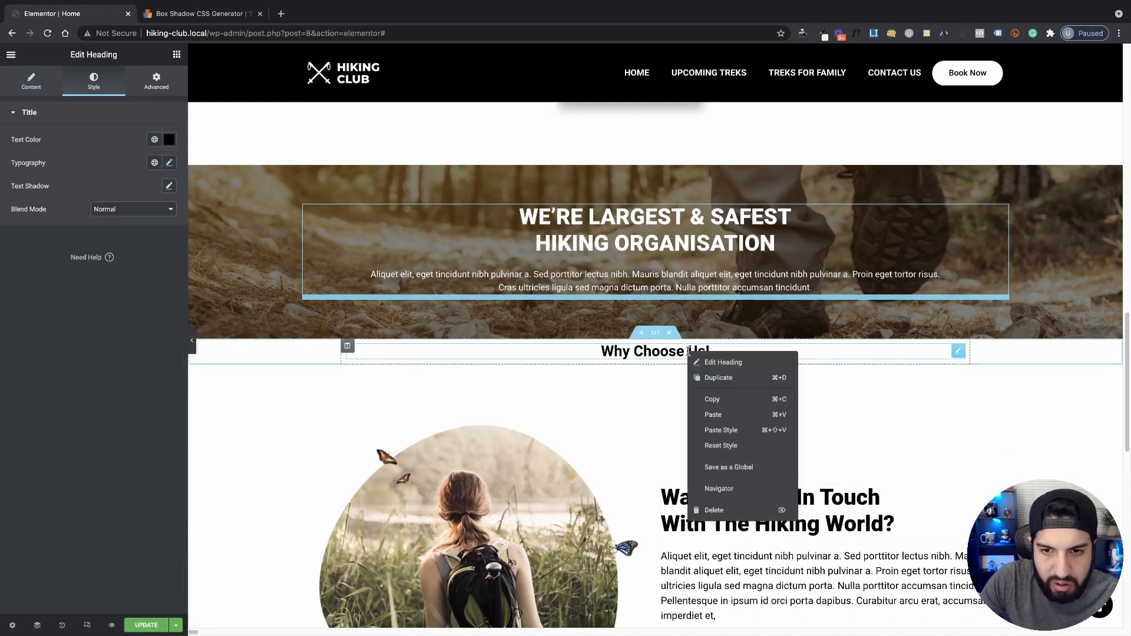
pyautogui.click(720, 430)
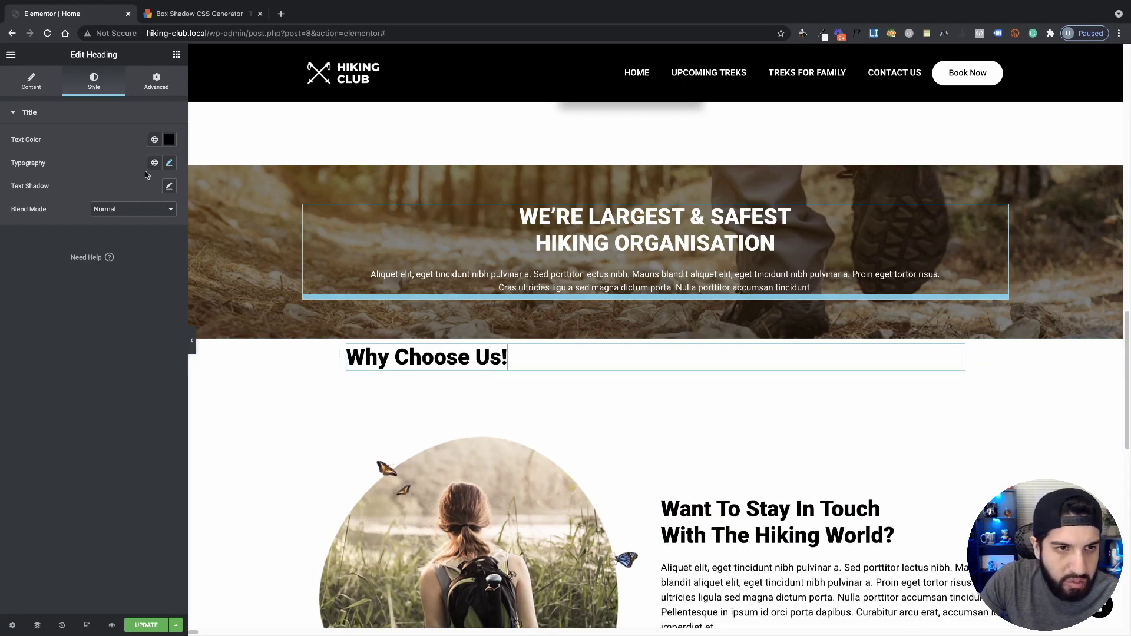
pyautogui.click(31, 82)
pyautogui.click(140, 295)
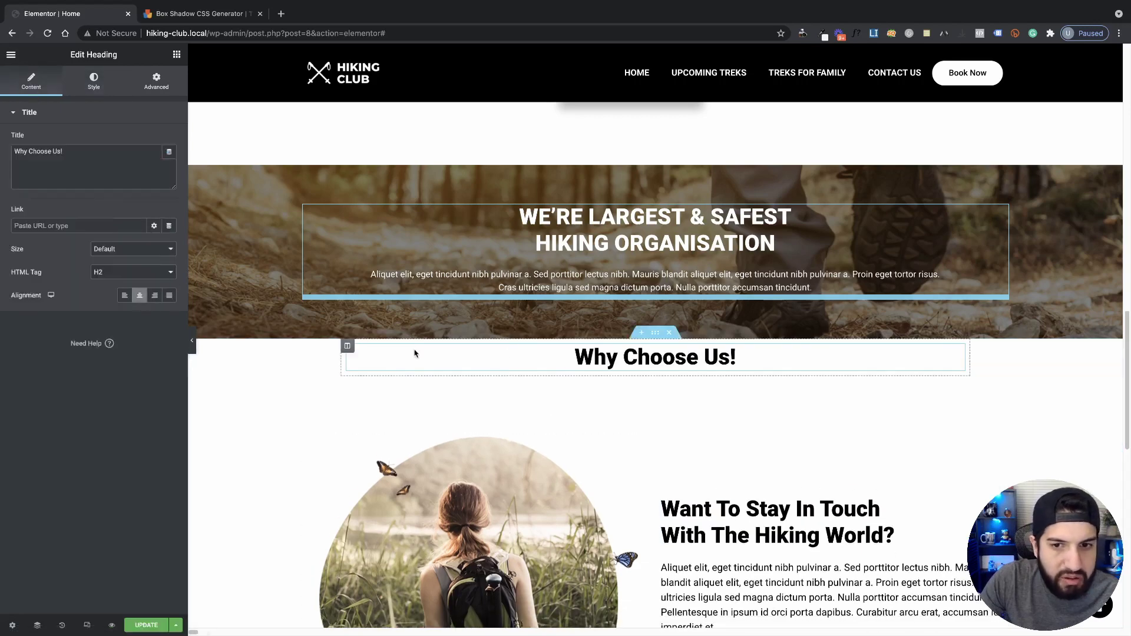
# Unlink the section padding and set top and bottom to 50 px, sides 0.
pyautogui.click(371, 254)
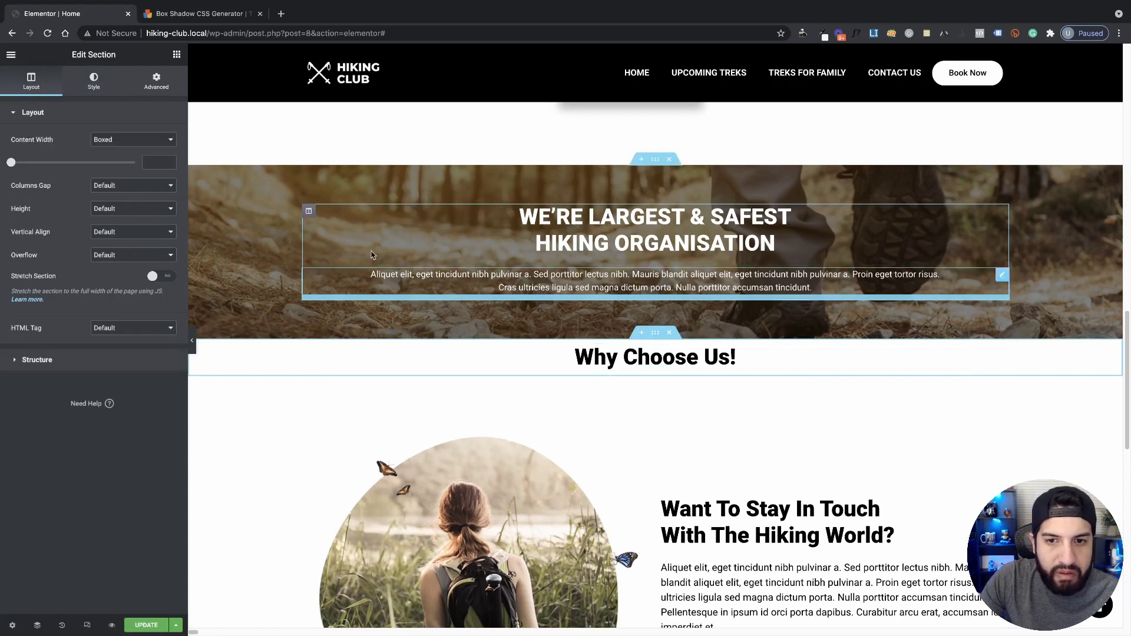
pyautogui.click(156, 81)
pyautogui.write('500')
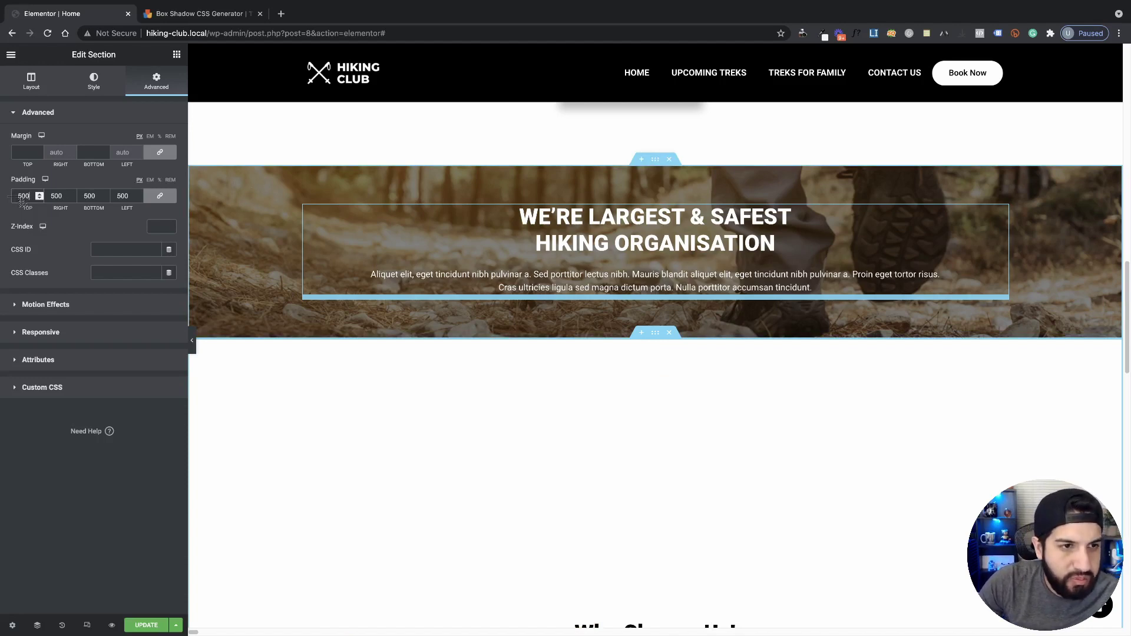
pyautogui.press('BackSpace')
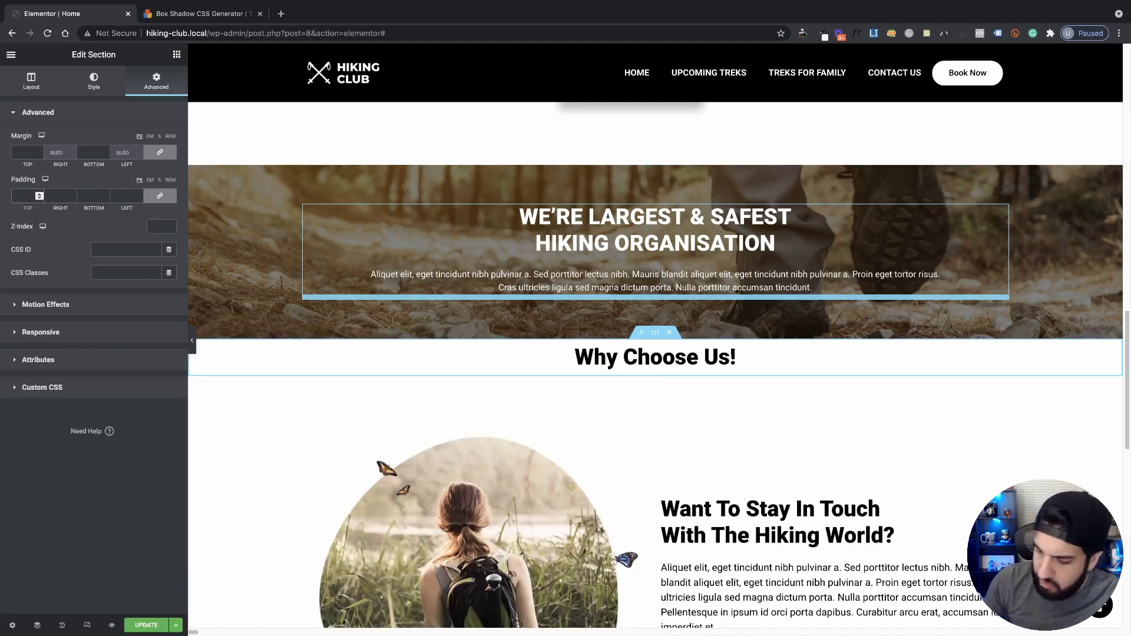
pyautogui.click(159, 195)
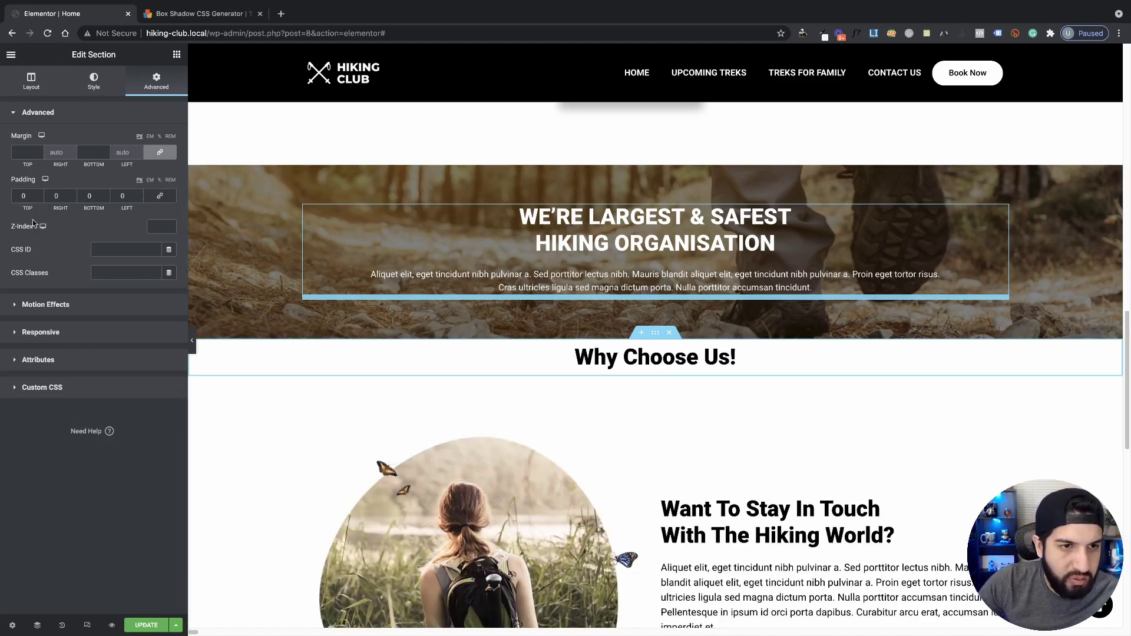
pyautogui.write('50')
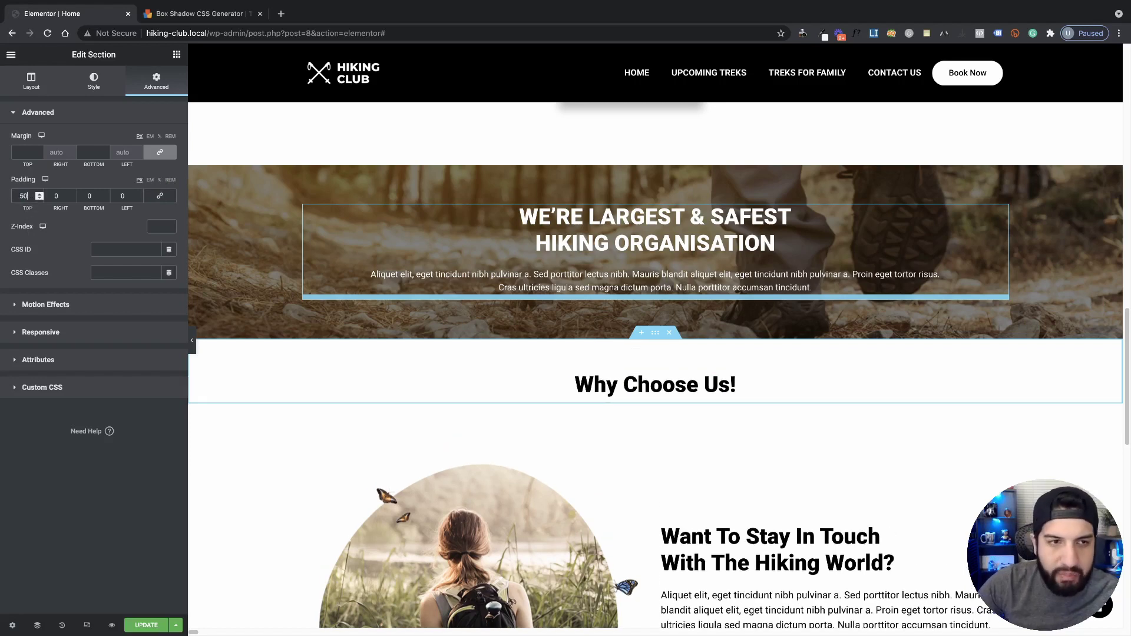
pyautogui.press('Tab')
pyautogui.press('Tab')
pyautogui.write('500')
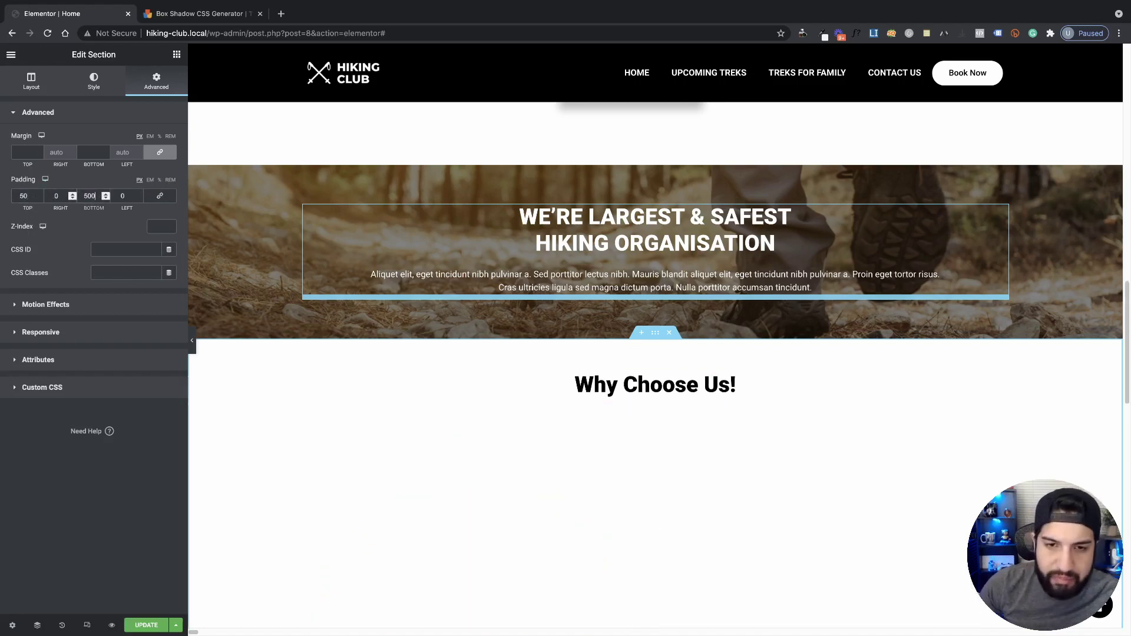
pyautogui.press('BackSpace')
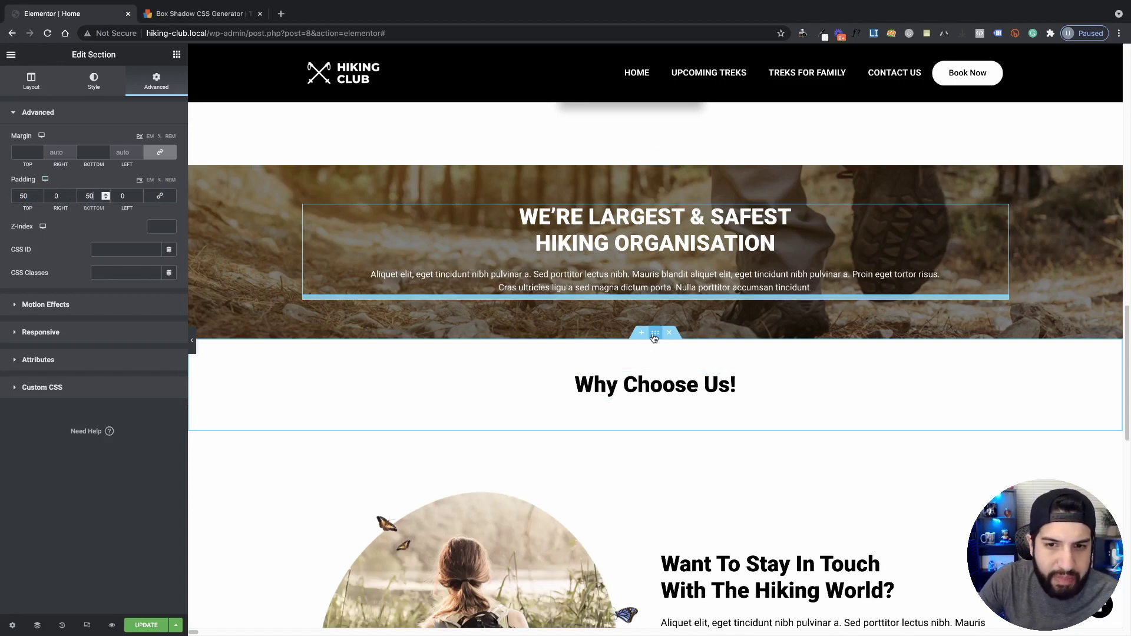
# Give the section a light grey custom background colour and preview it full width.
pyautogui.click(91, 83)
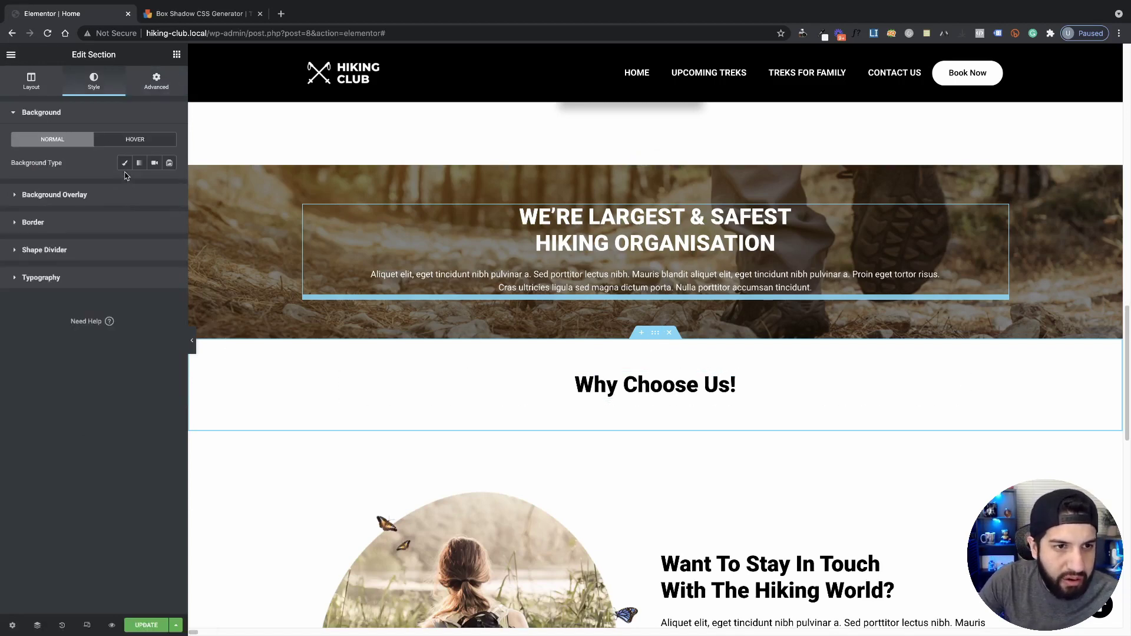
pyautogui.click(125, 163)
pyautogui.click(155, 185)
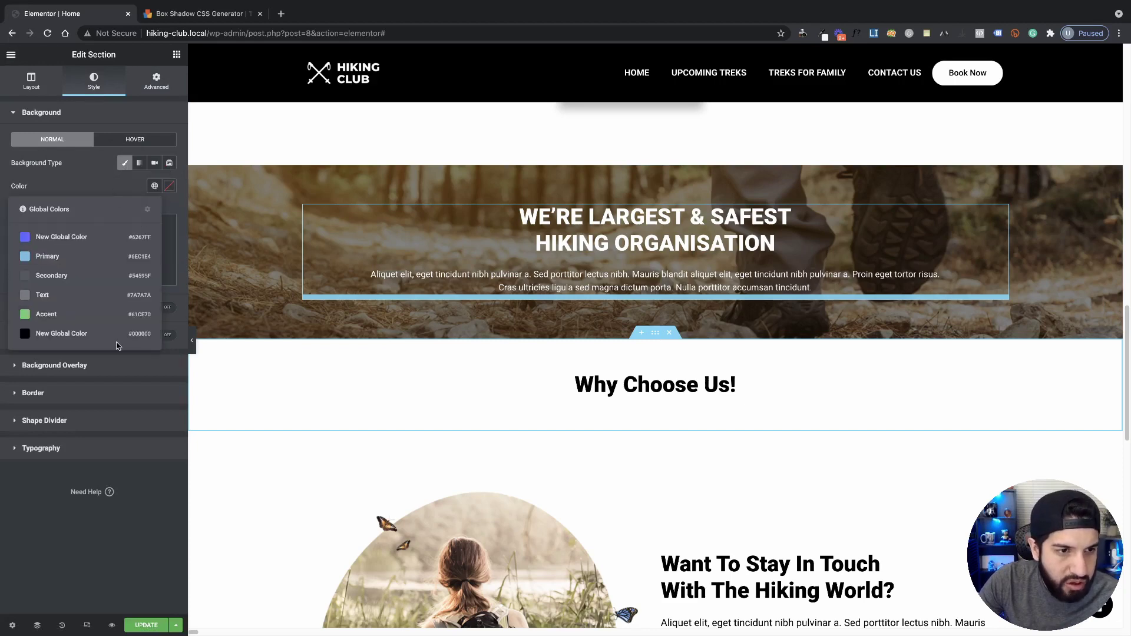
pyautogui.click(169, 186)
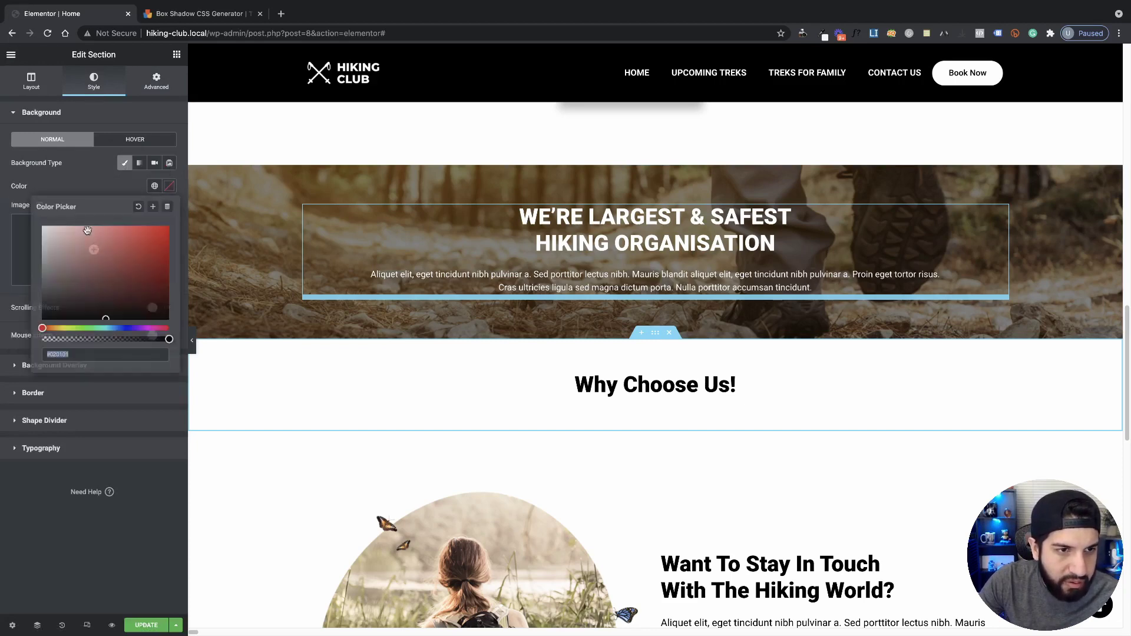
pyautogui.click(43, 232)
pyautogui.moveTo(35, 234); pyautogui.dragTo(34, 228)
pyautogui.click(70, 169)
pyautogui.click(192, 340)
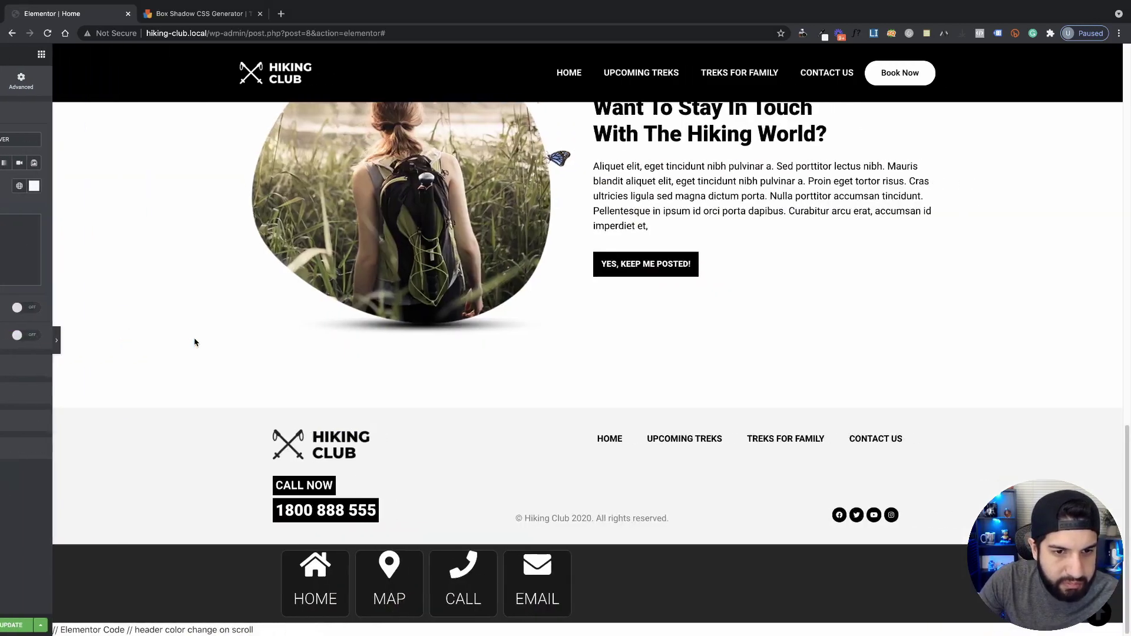
pyautogui.scroll(-3, 340, 265)
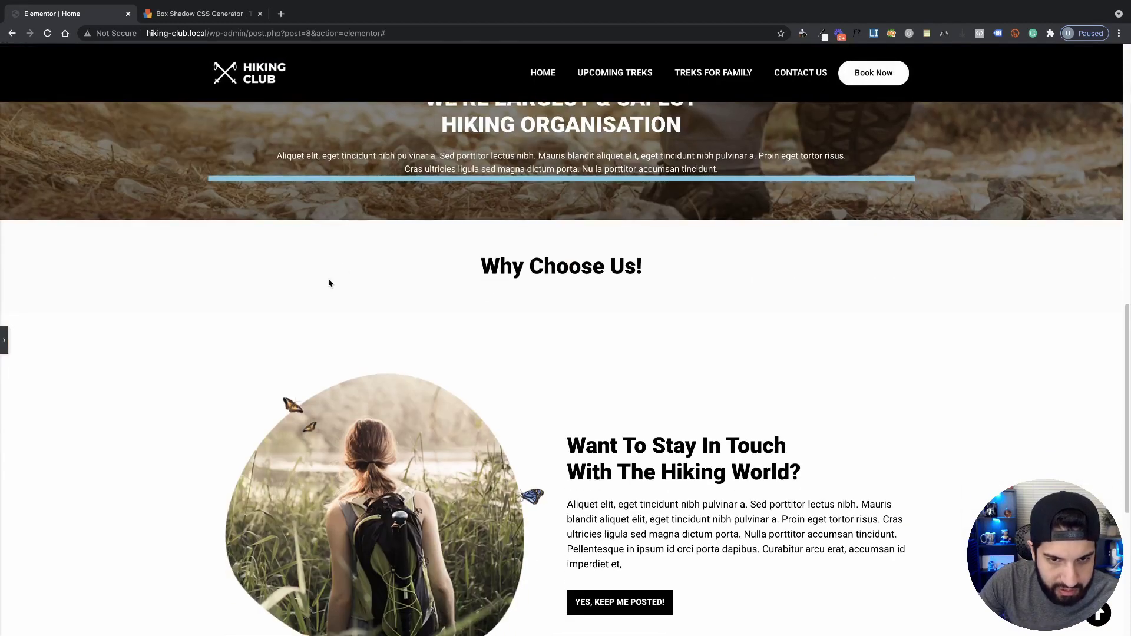
# Adjust the section background to a near-white grey and preview the page again.
pyautogui.click(4, 340)
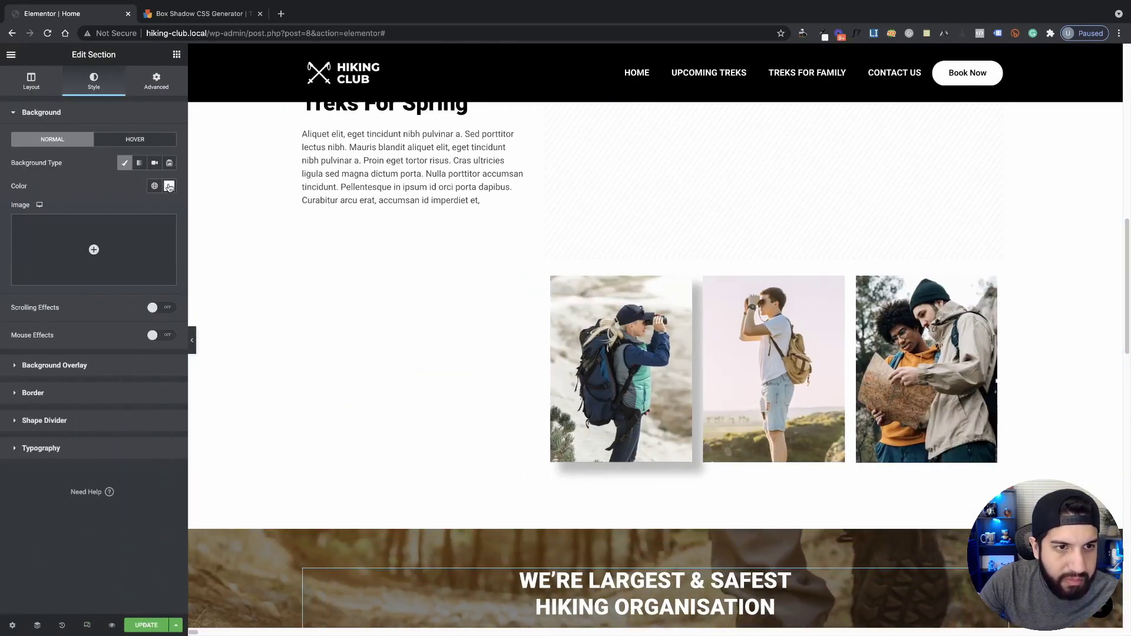
pyautogui.click(169, 186)
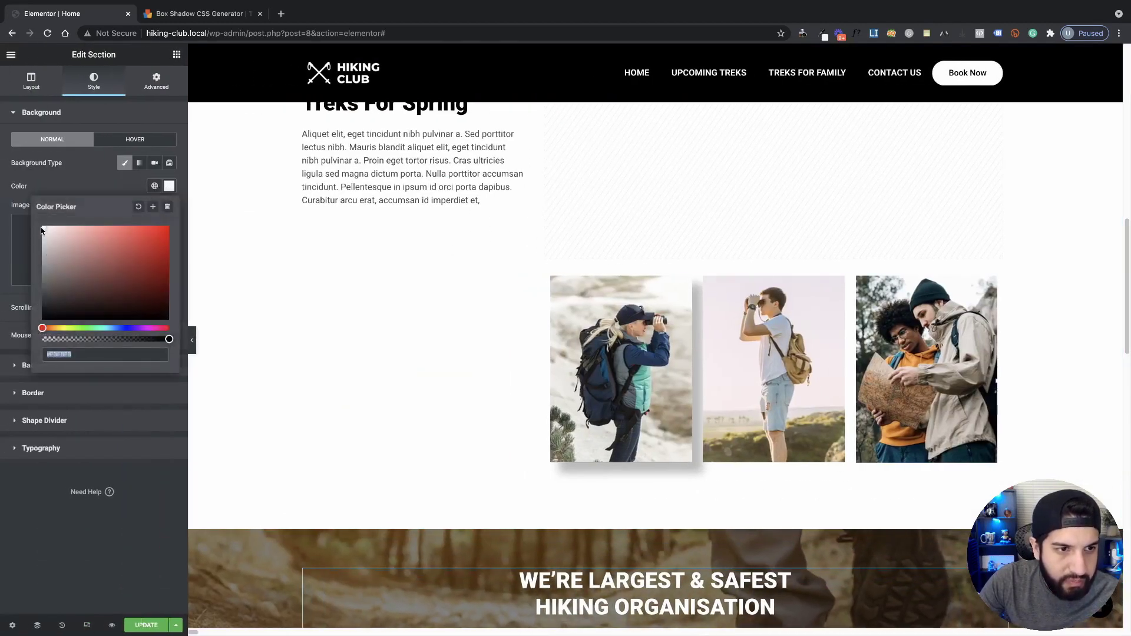
pyautogui.click(43, 228)
pyautogui.click(499, 228)
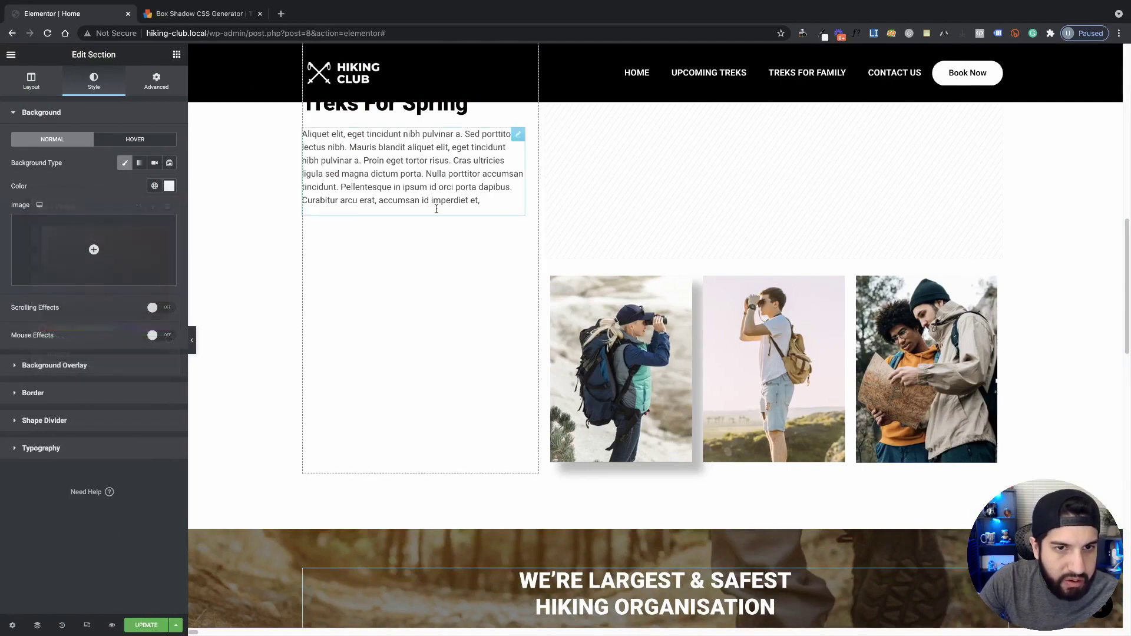
pyautogui.scroll(10, 639, 295)
pyautogui.scroll(-10, 665, 313)
pyautogui.scroll(-6, 666, 313)
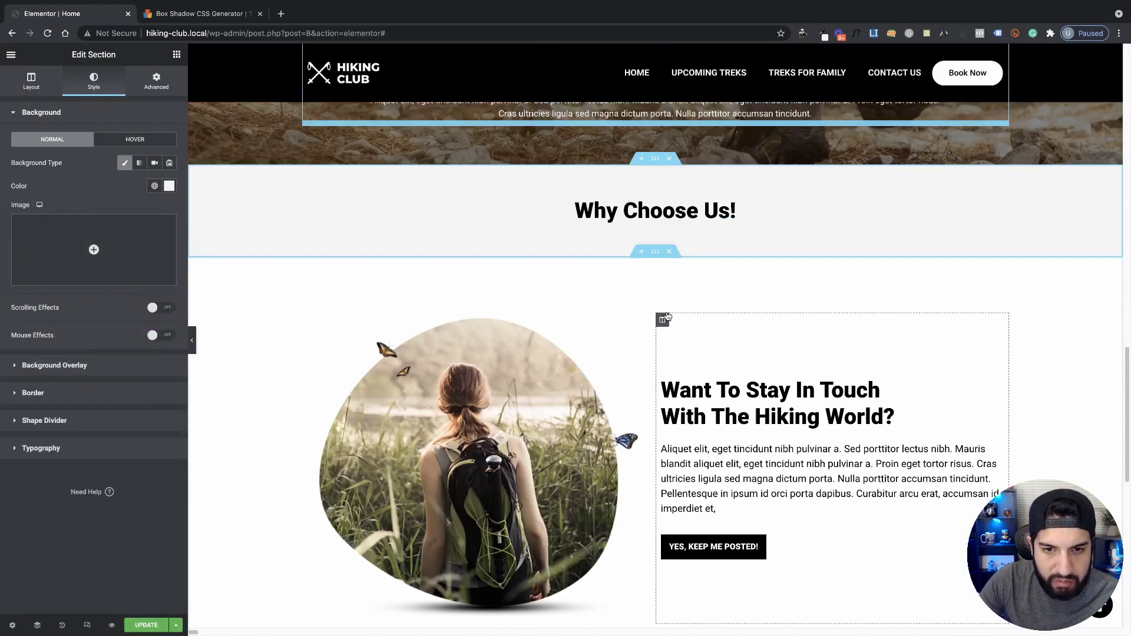
pyautogui.click(168, 187)
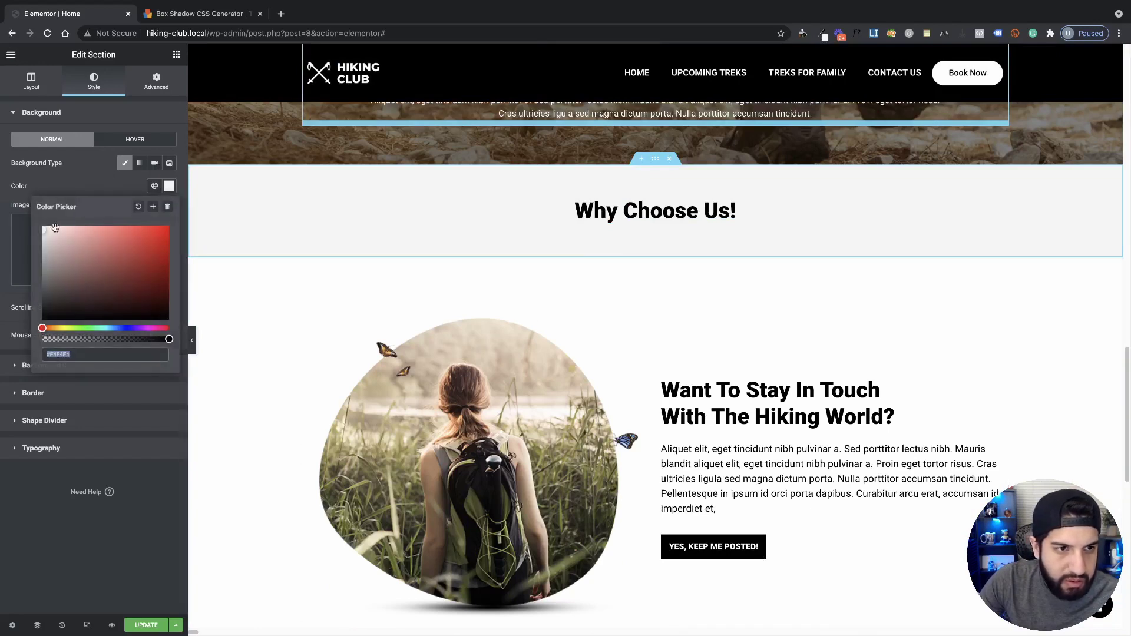
pyautogui.click(190, 335)
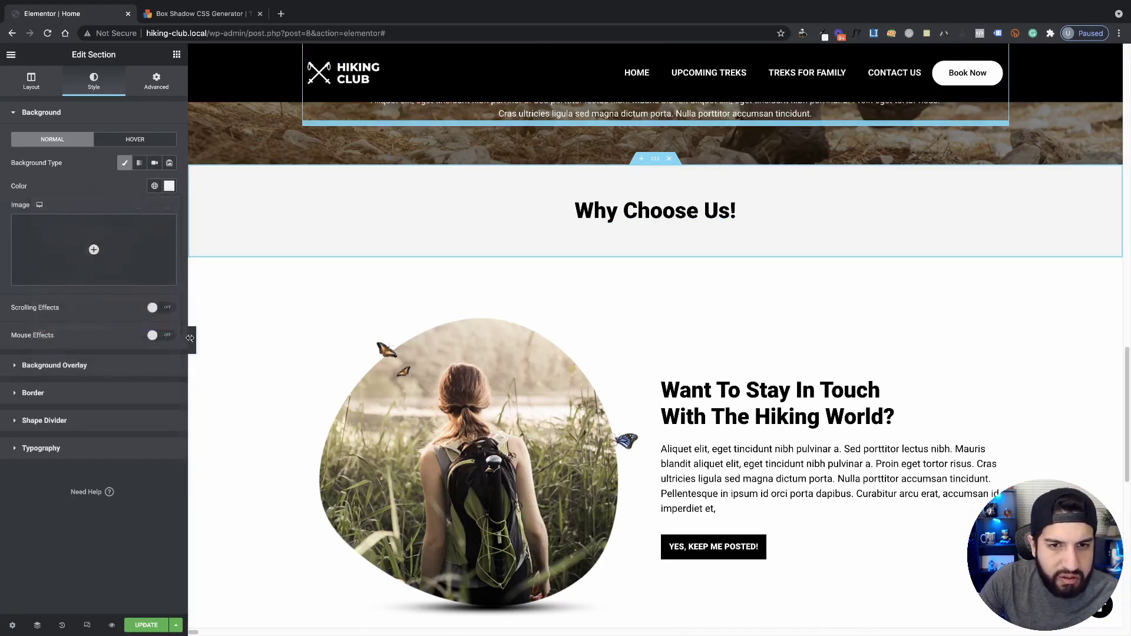
pyautogui.click(191, 339)
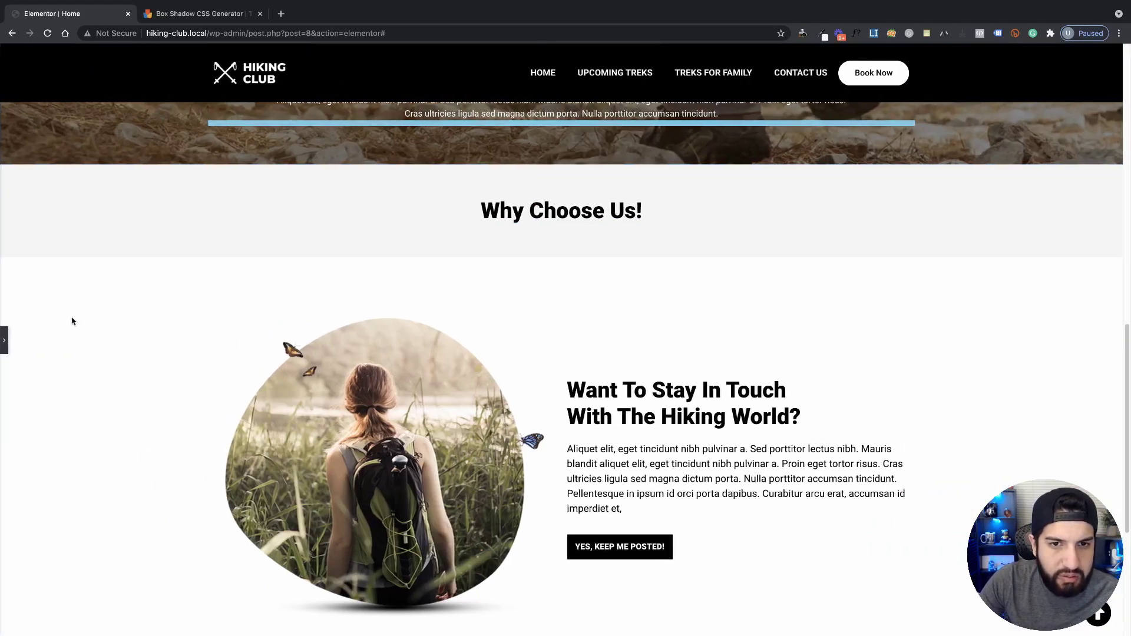
pyautogui.click(5, 339)
# Lower the background's alpha to make it semi-transparent (#F4F4F482) and preview the result.
pyautogui.click(169, 186)
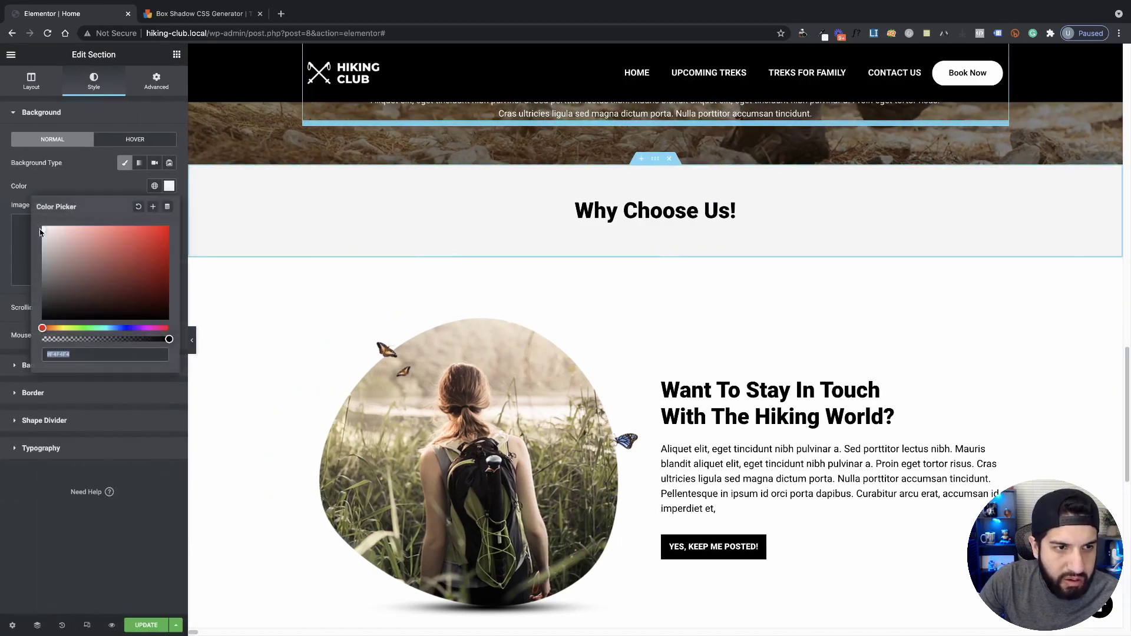
pyautogui.moveTo(168, 338); pyautogui.dragTo(126, 338)
pyautogui.click(187, 328)
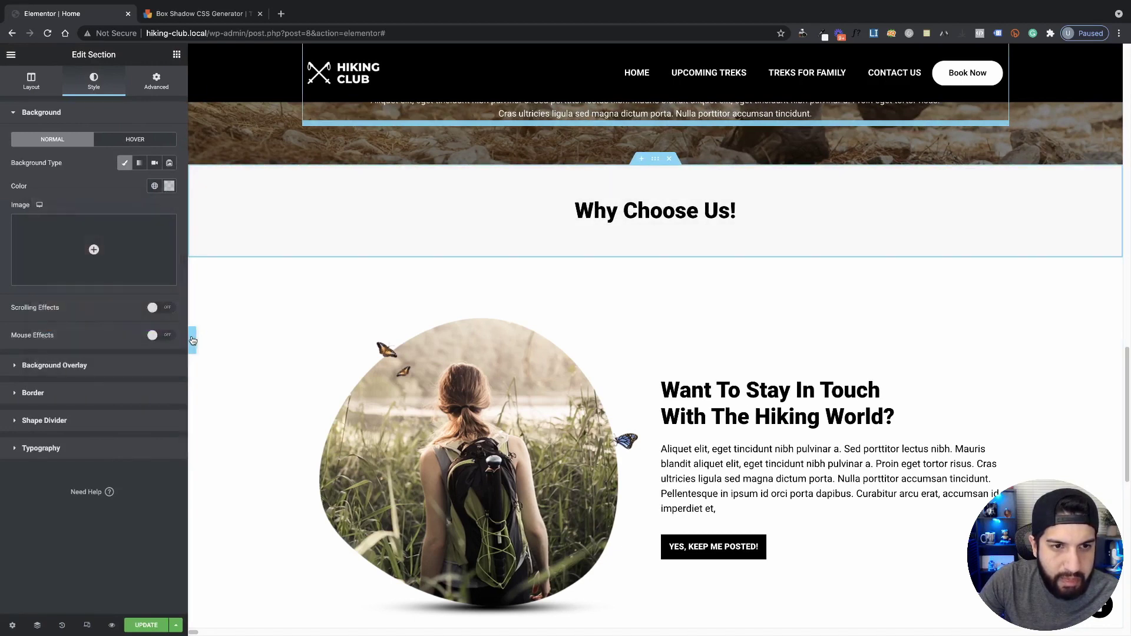
pyautogui.click(192, 340)
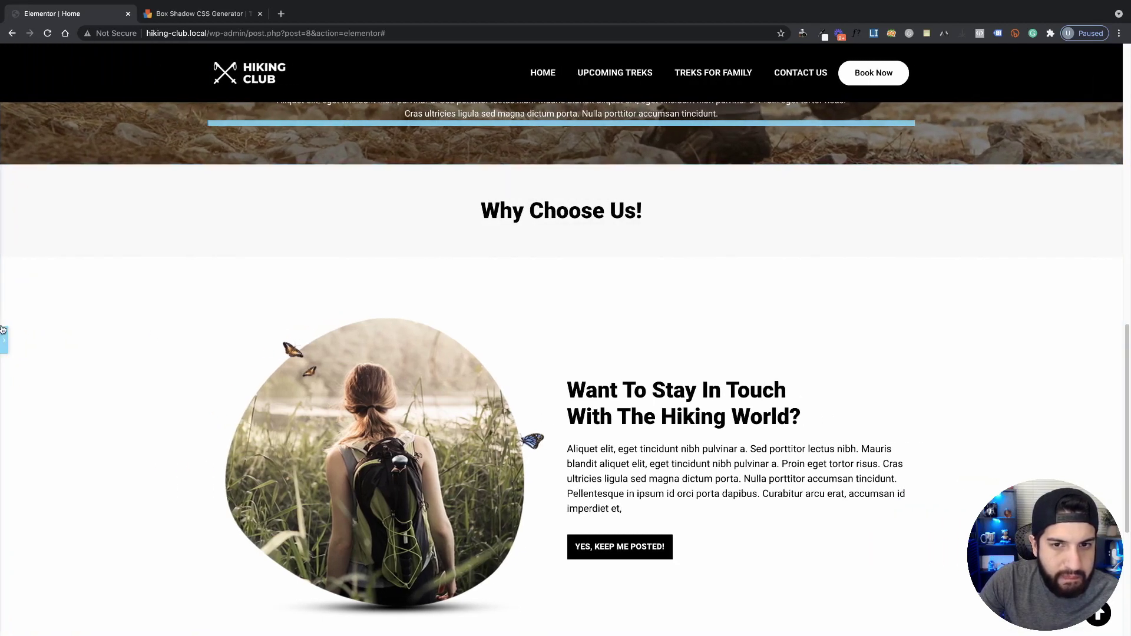
pyautogui.click(4, 340)
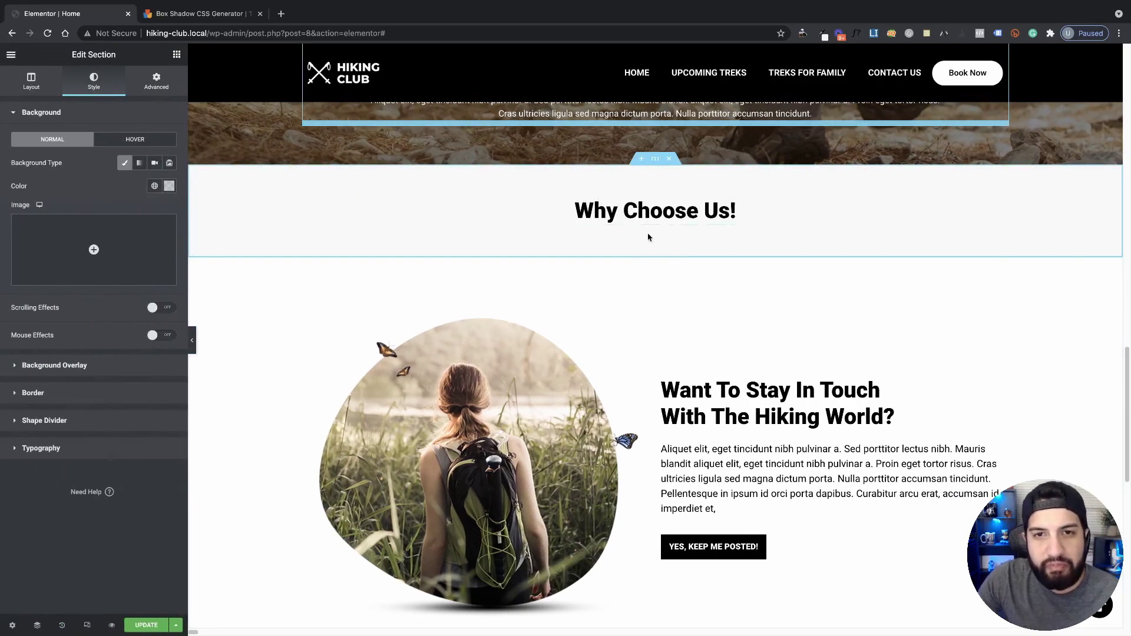
# Search widgets for 'icon' and drop an Icon widget under the Why Choose Us! title.
pyautogui.scroll(4, 655, 236)
pyautogui.scroll(-2, 729, 377)
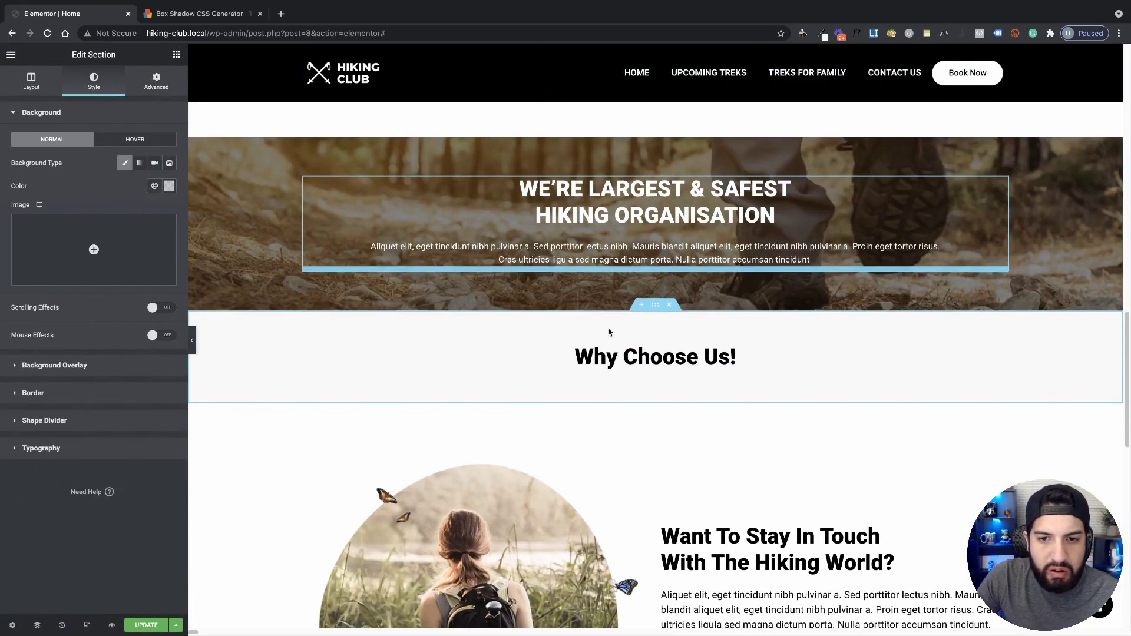
pyautogui.click(156, 81)
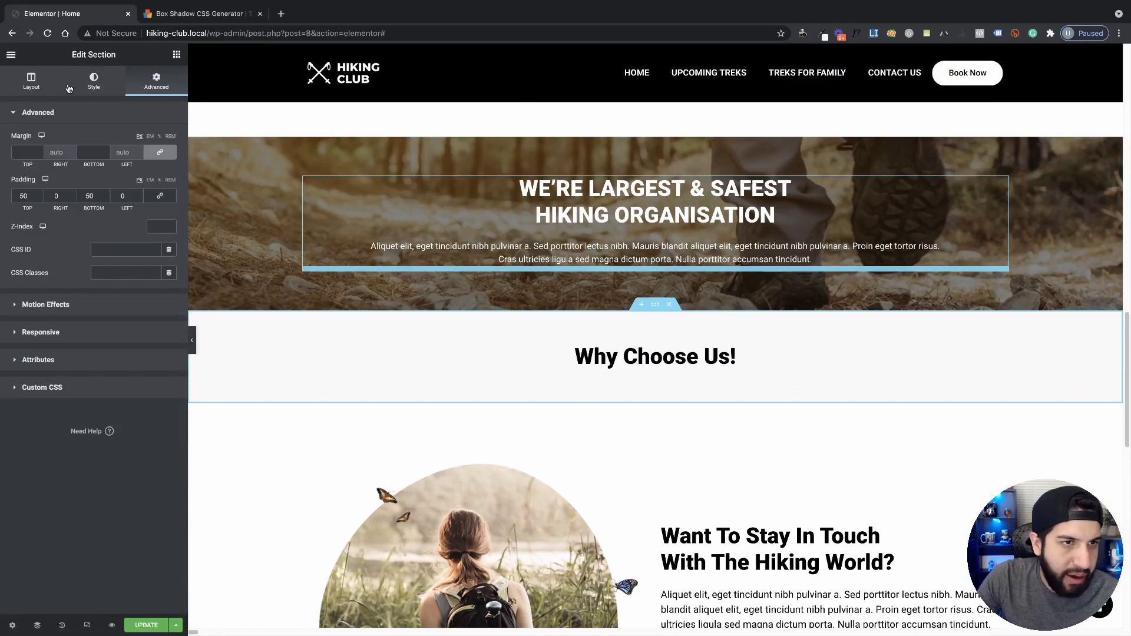
pyautogui.click(112, 88)
pyautogui.click(176, 54)
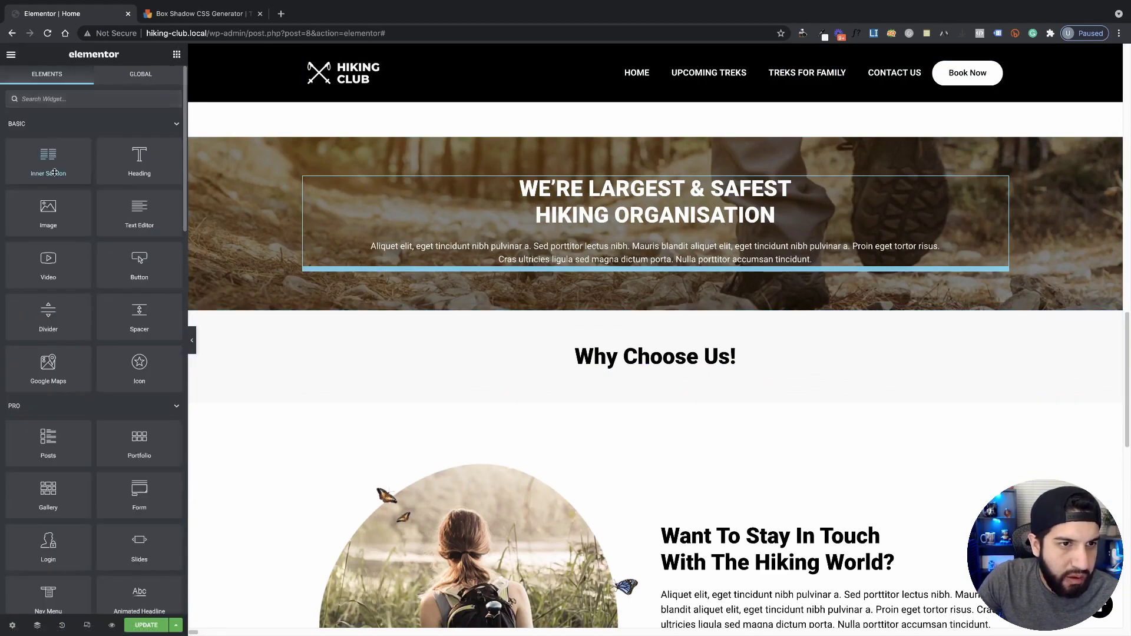
pyautogui.write('icon')
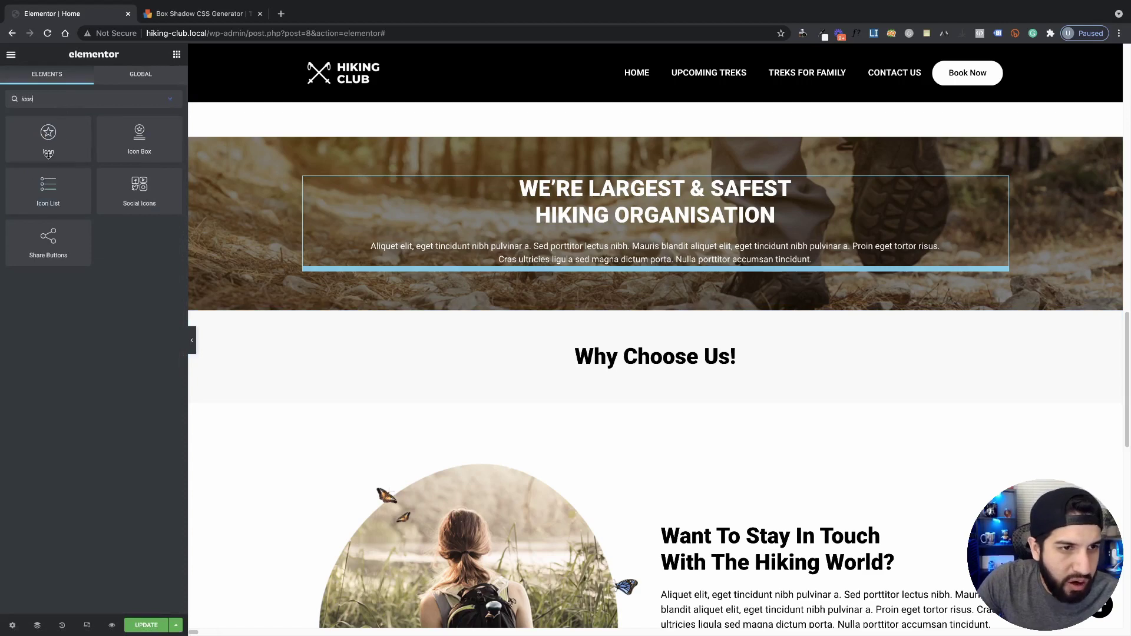
pyautogui.moveTo(49, 154); pyautogui.dragTo(605, 377)
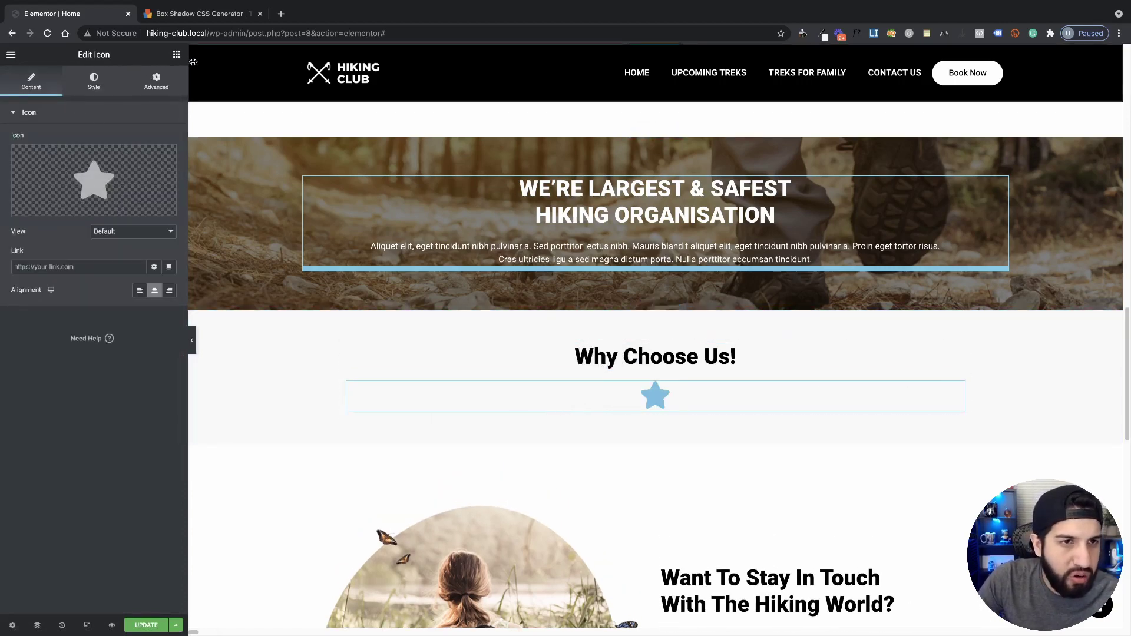
# Add an Icon Box under the title and delete the standalone star Icon widget.
pyautogui.click(177, 54)
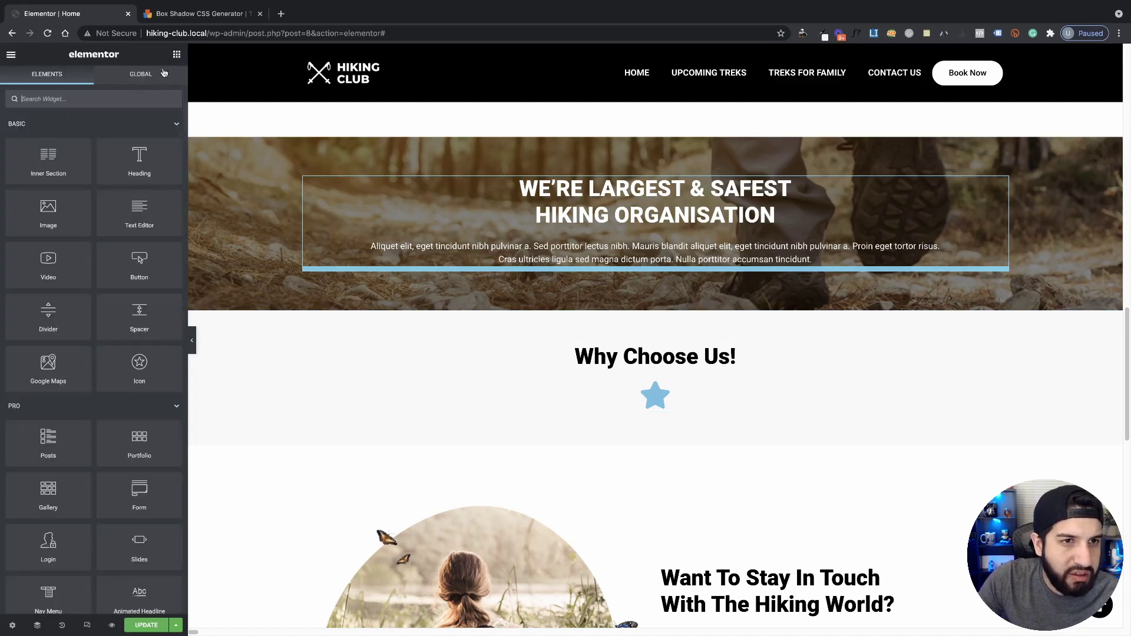
pyautogui.click(87, 98)
pyautogui.write('icon')
pyautogui.moveTo(136, 152); pyautogui.dragTo(656, 381)
pyautogui.rightClick(660, 490)
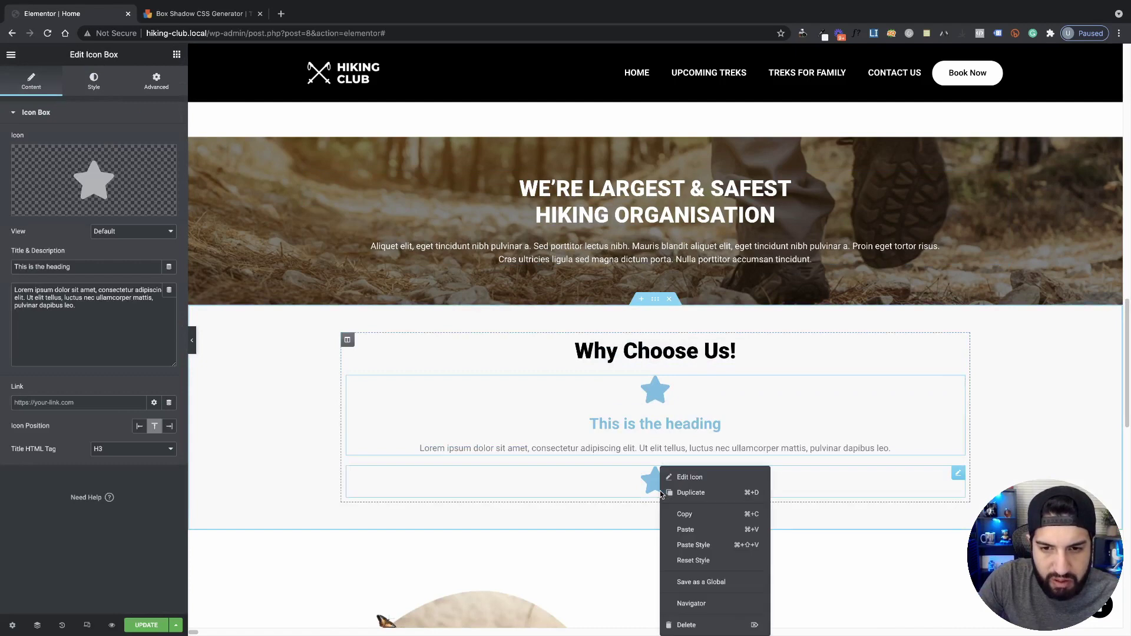
pyautogui.click(685, 625)
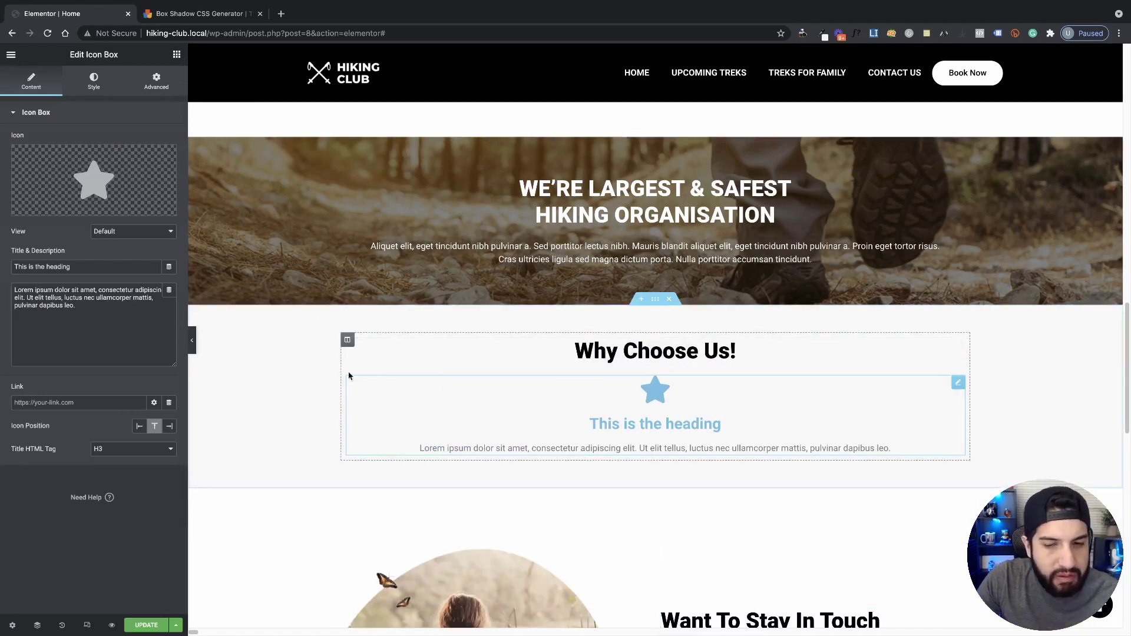
# Set the icon box's icon colour and title colour to black.
pyautogui.click(93, 83)
pyautogui.click(169, 162)
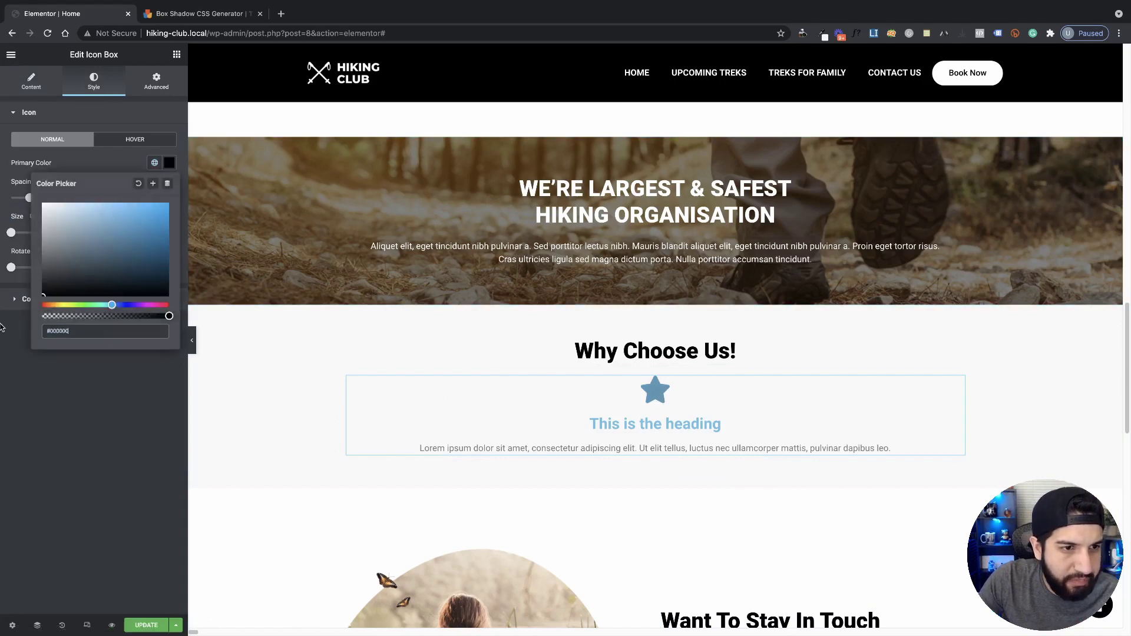
pyautogui.click(35, 458)
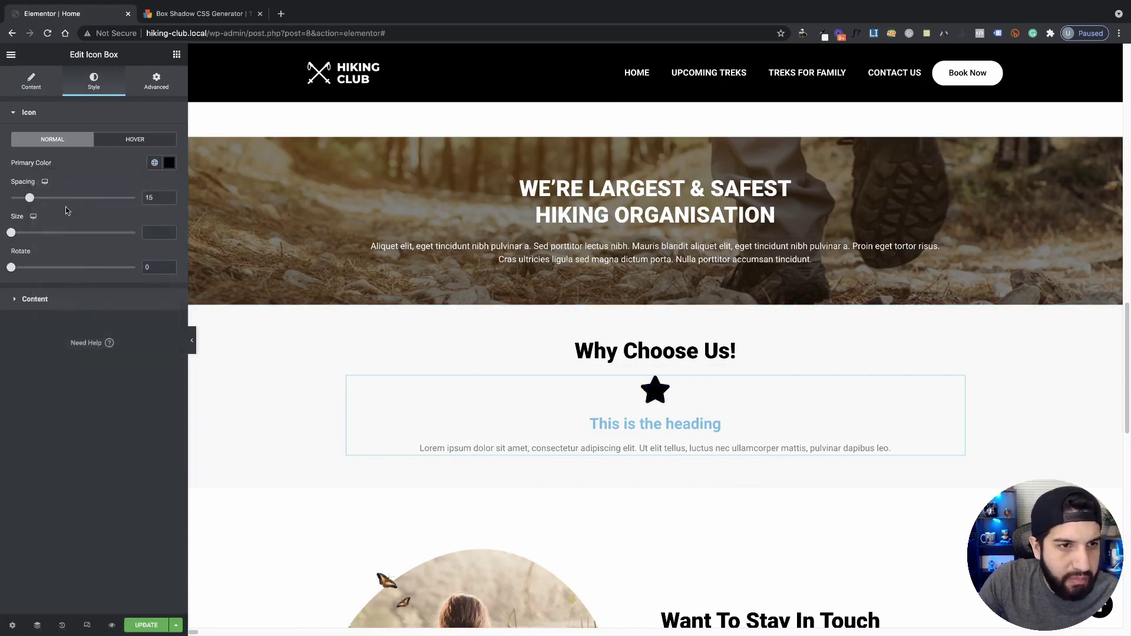
pyautogui.click(43, 302)
pyautogui.click(169, 272)
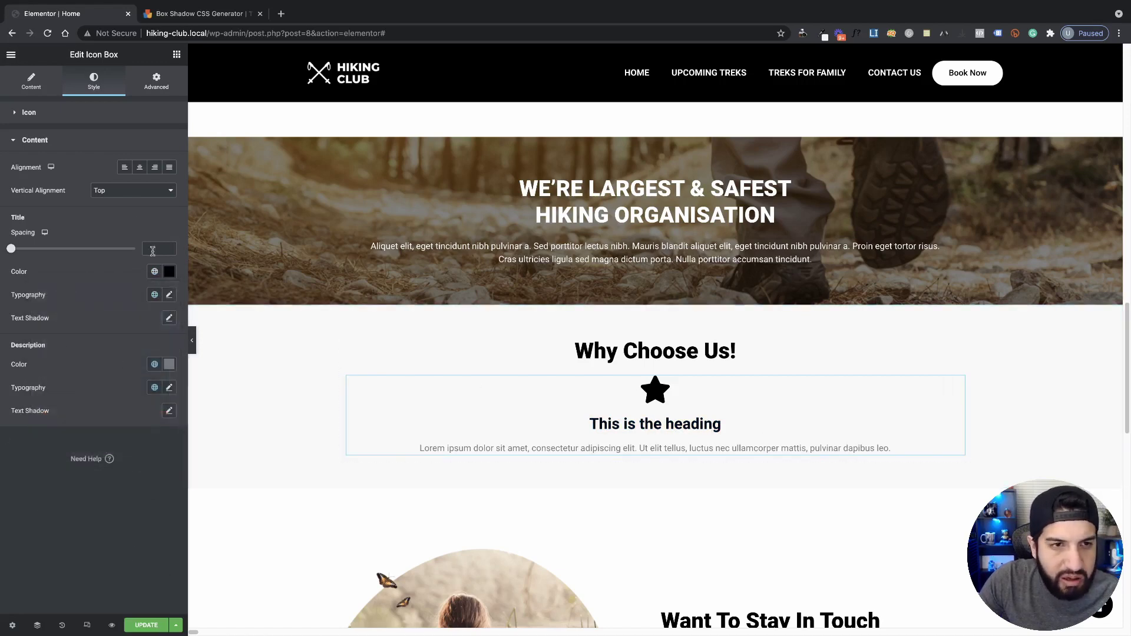
# Replace the star with the uploaded office building SVG and set the view to Stacked.
pyautogui.click(47, 90)
pyautogui.click(55, 202)
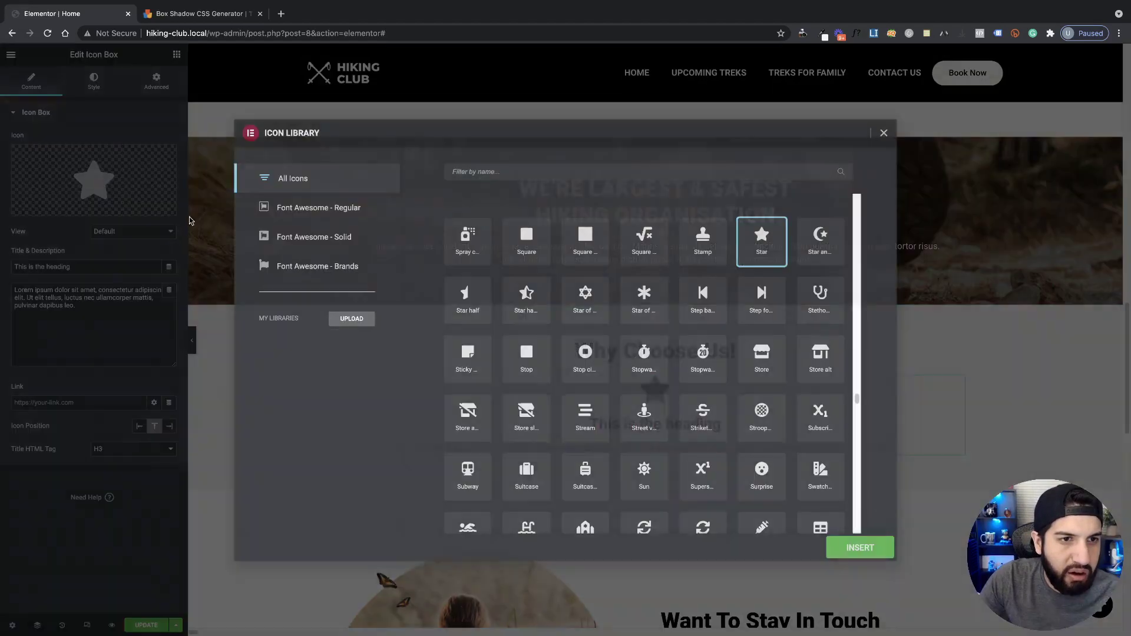
pyautogui.click(883, 134)
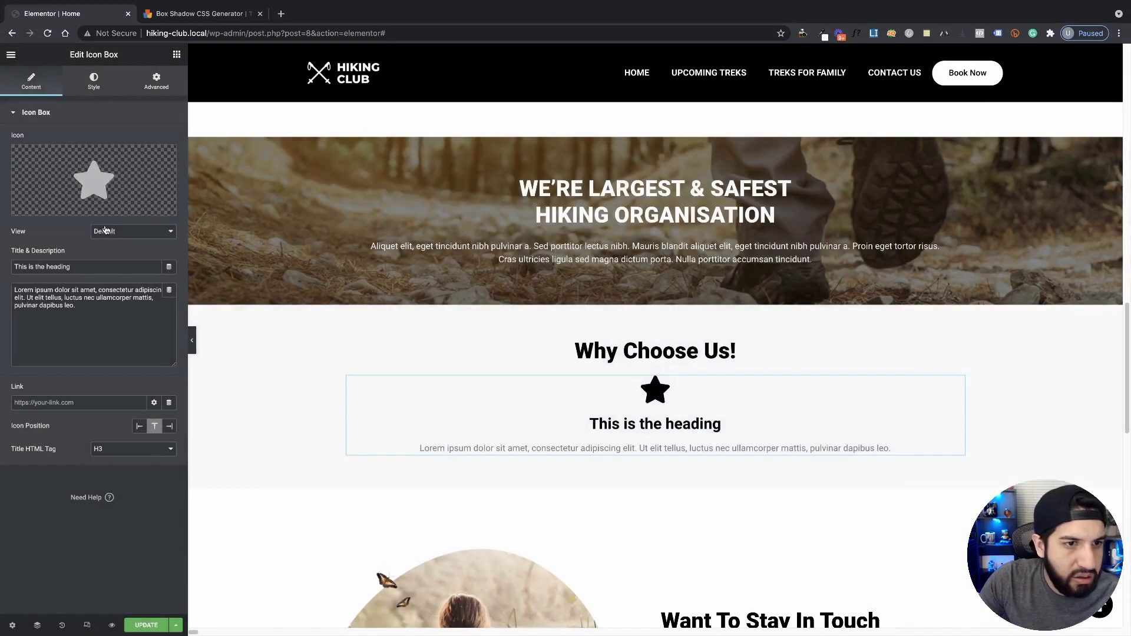
pyautogui.click(135, 208)
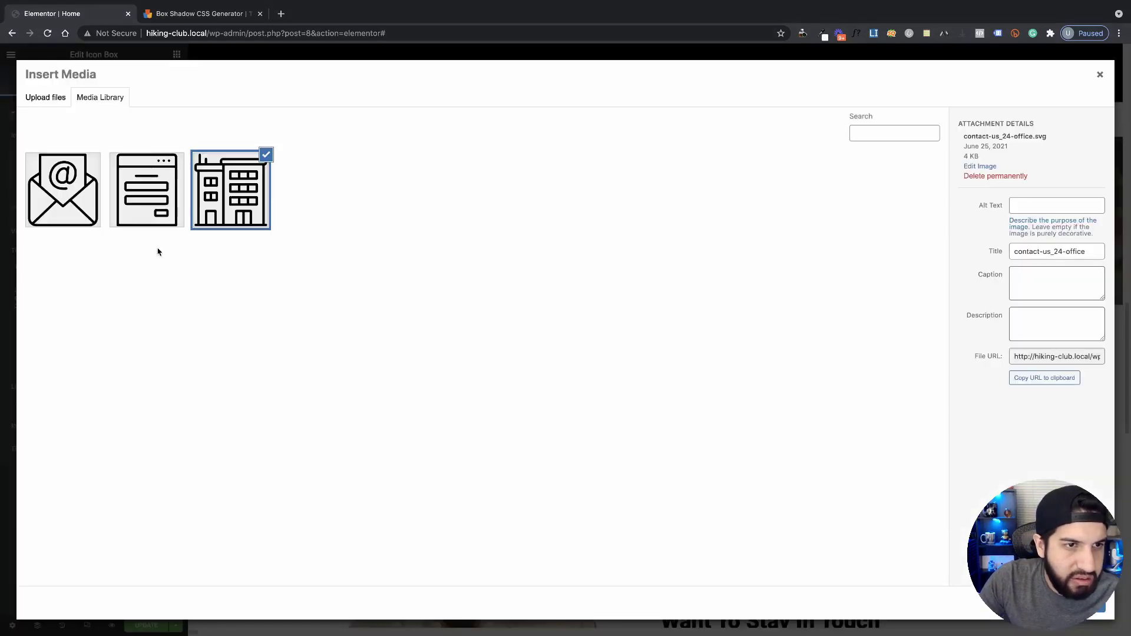
pyautogui.click(1081, 607)
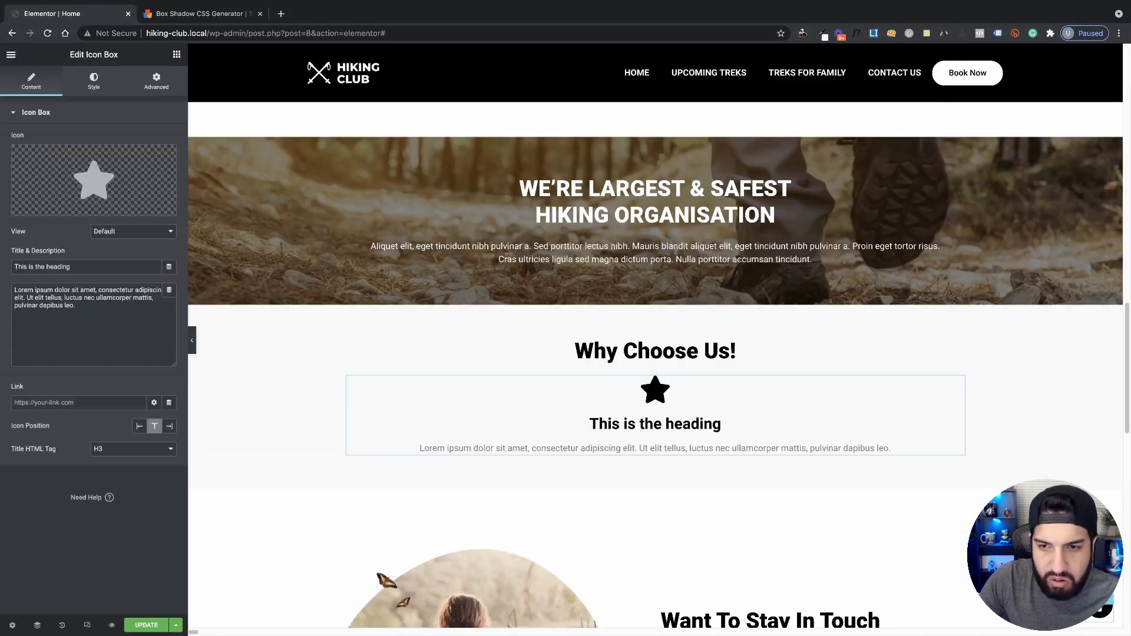
pyautogui.click(98, 233)
pyautogui.click(106, 242)
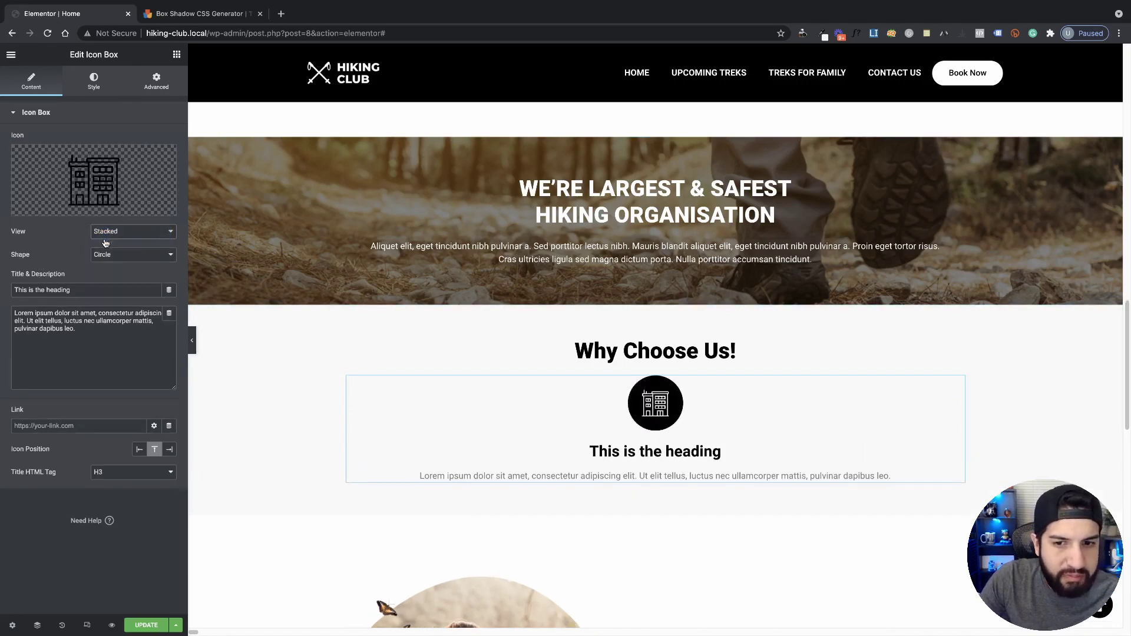
# Set the icon's Normal primary colour to white and secondary colour to black.
pyautogui.click(85, 88)
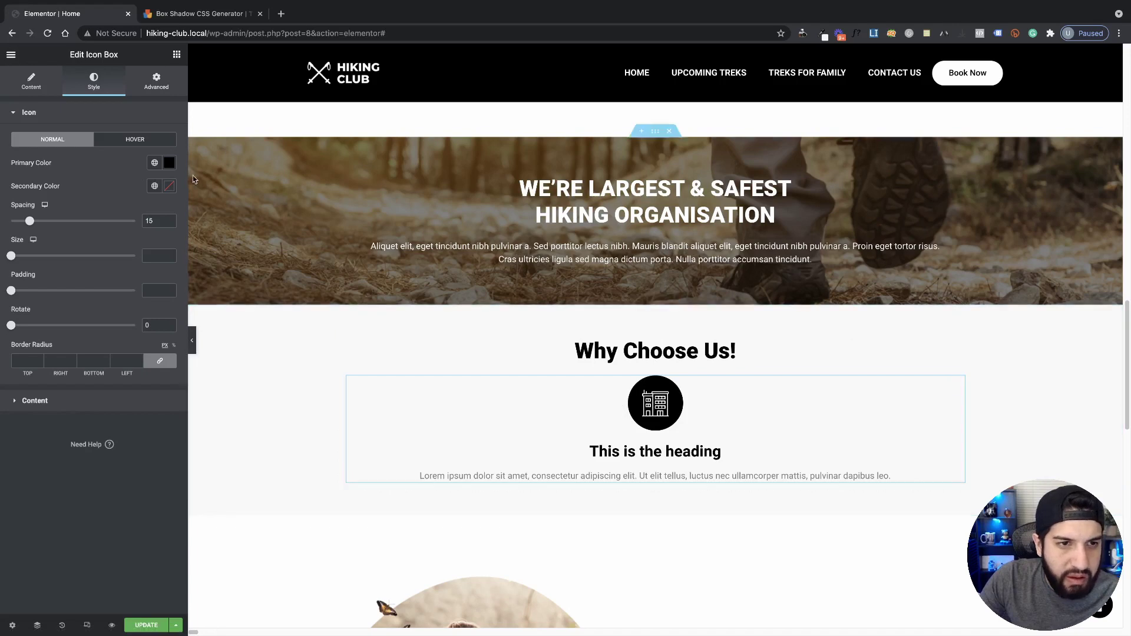
pyautogui.click(169, 162)
pyautogui.moveTo(107, 219); pyautogui.dragTo(3, 158)
pyautogui.click(93, 161)
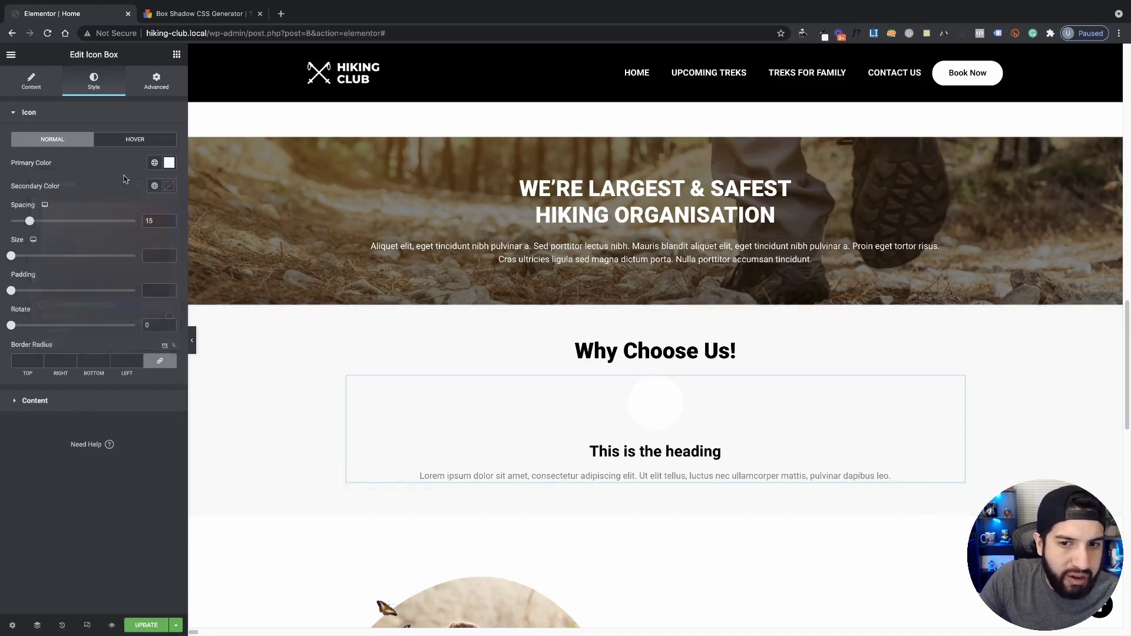
pyautogui.click(169, 186)
pyautogui.moveTo(112, 238); pyautogui.dragTo(10, 348)
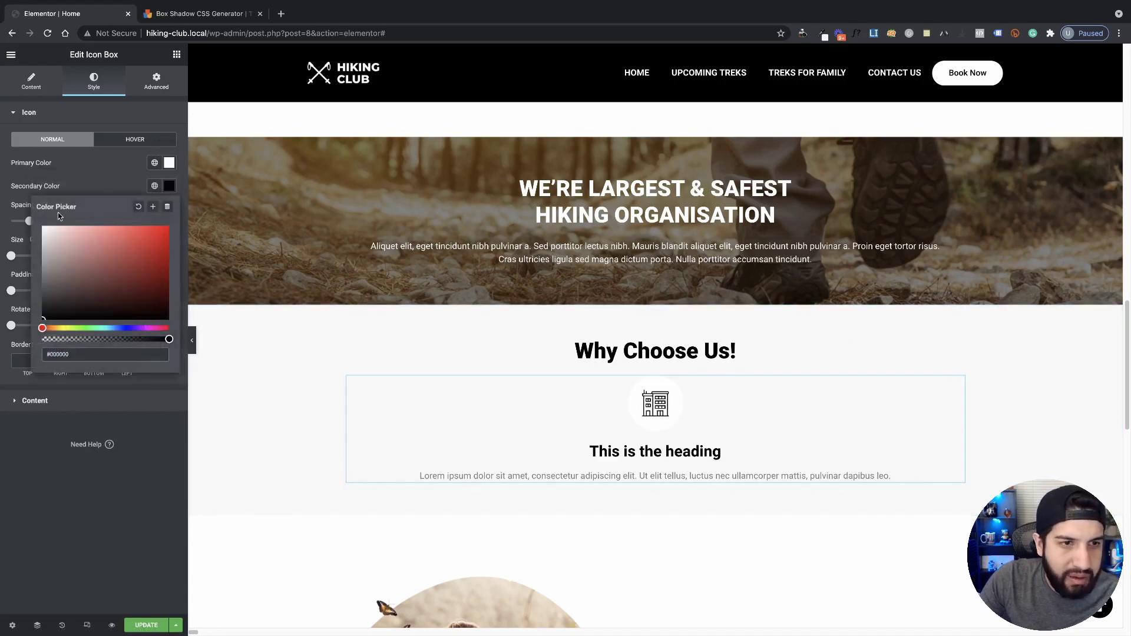
pyautogui.click(111, 178)
pyautogui.scroll(-5, 345, 287)
pyautogui.scroll(2, 346, 287)
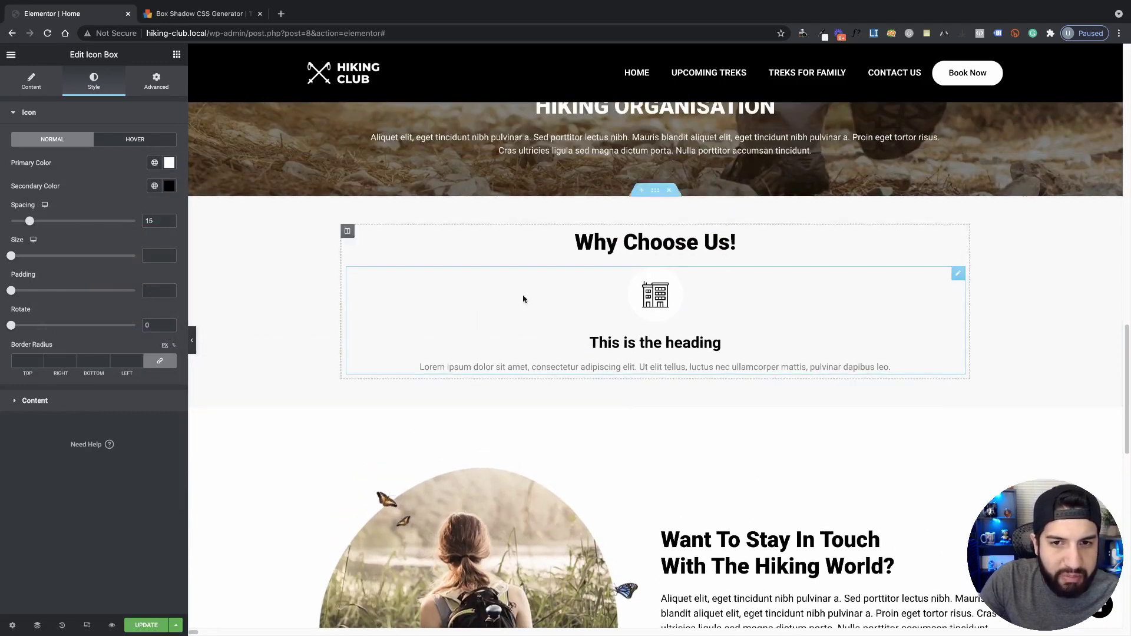
# Set Hover primary colour black, secondary white, and choose the Grow hover animation.
pyautogui.click(129, 140)
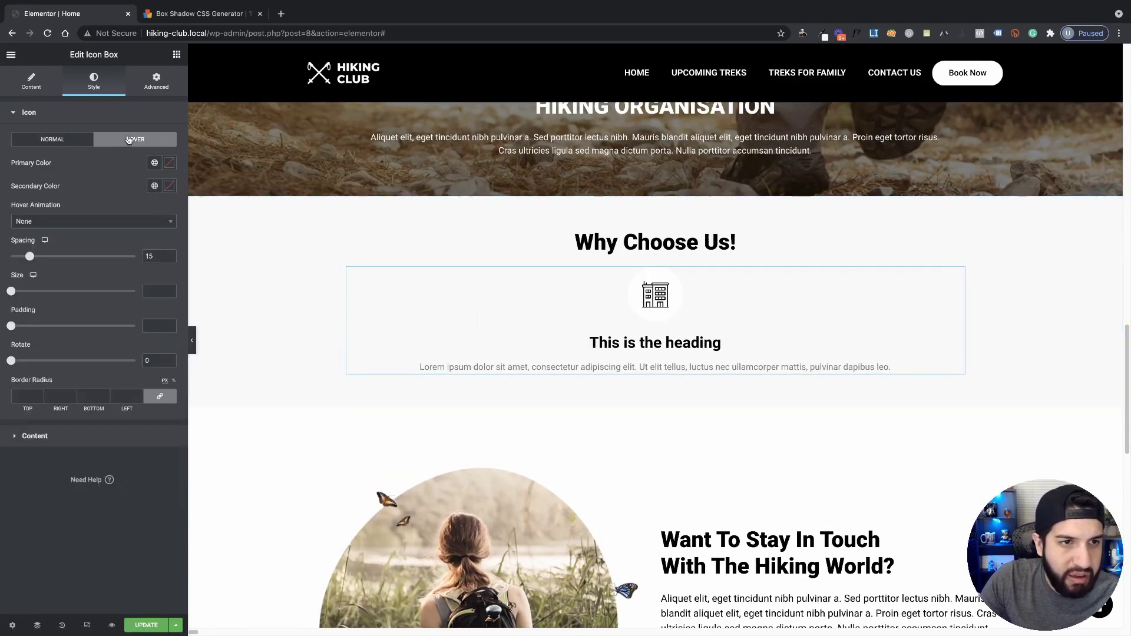
pyautogui.click(166, 169)
pyautogui.moveTo(75, 232); pyautogui.dragTo(7, 356)
pyautogui.click(581, 330)
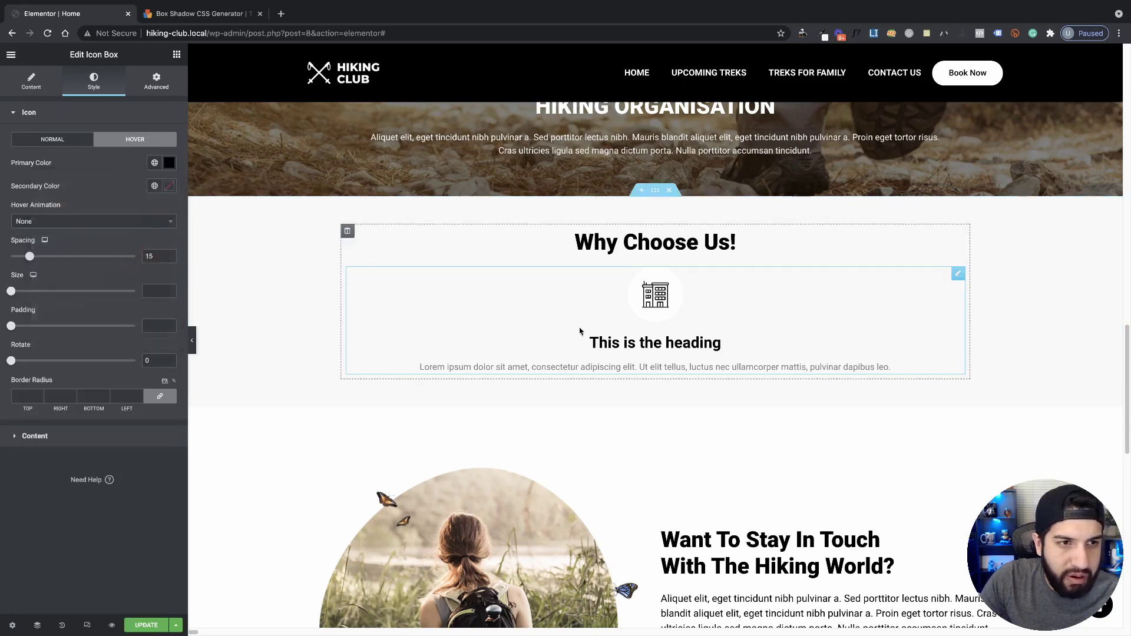
pyautogui.click(167, 187)
pyautogui.moveTo(65, 248); pyautogui.dragTo(8, 212)
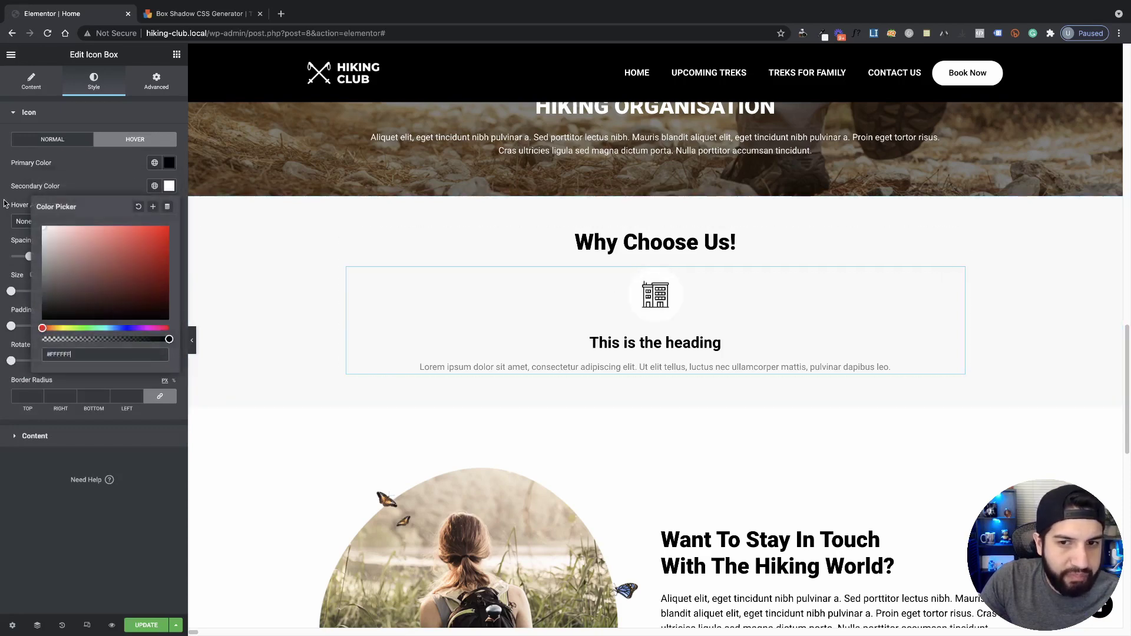
pyautogui.click(76, 185)
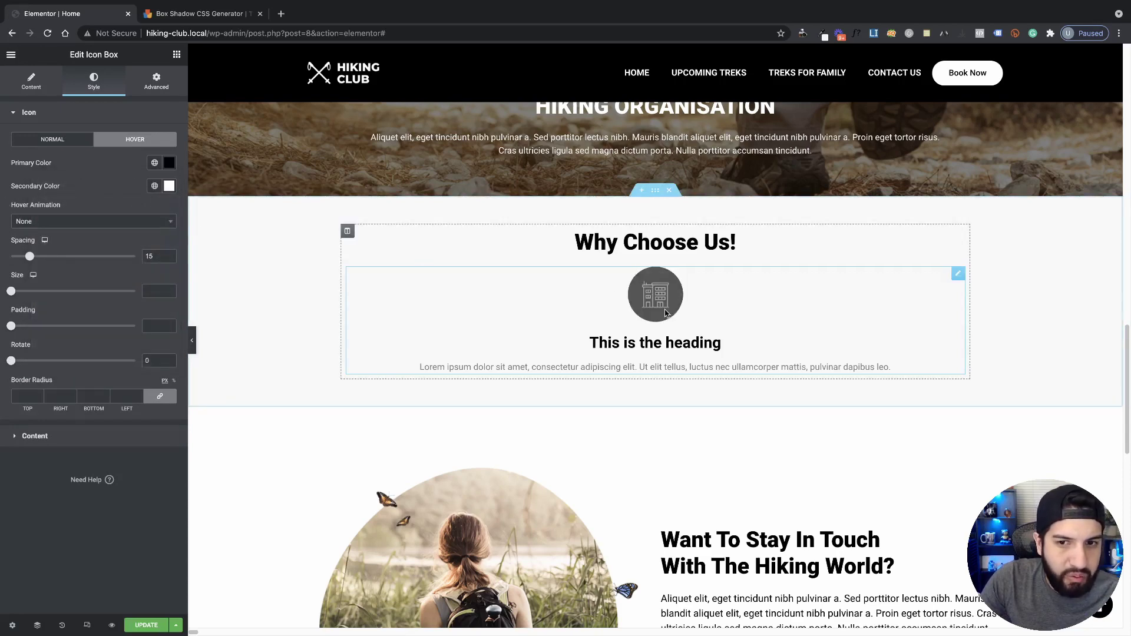
pyautogui.click(42, 222)
pyautogui.click(23, 253)
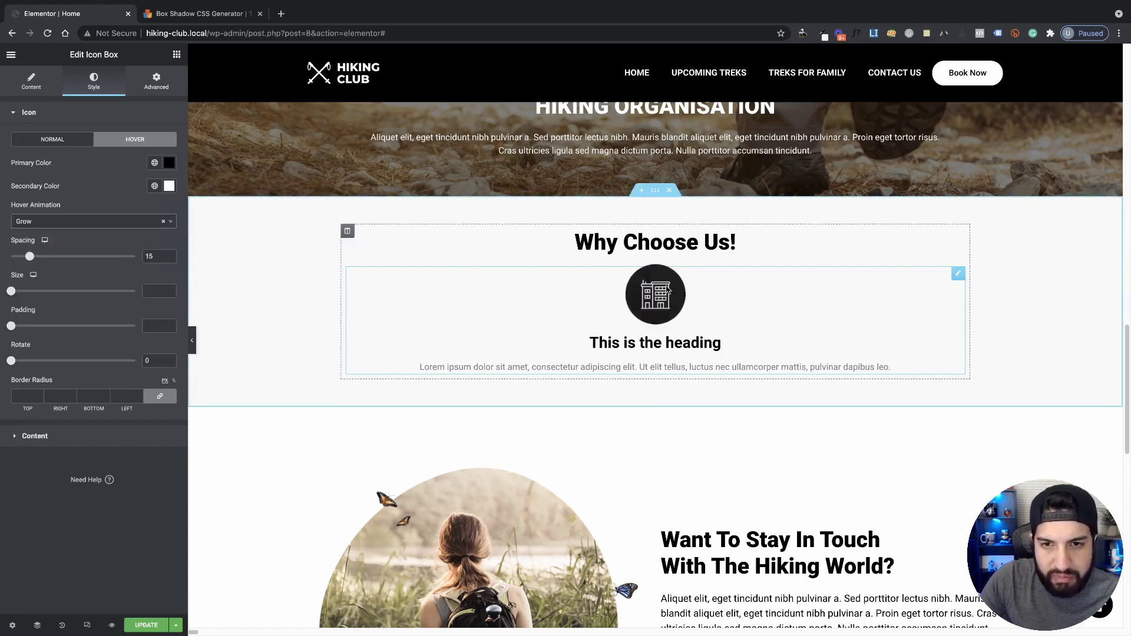
# Save the page with Update and open the live preview in a new tab.
pyautogui.scroll(-2, 707, 389)
pyautogui.scroll(1, 690, 352)
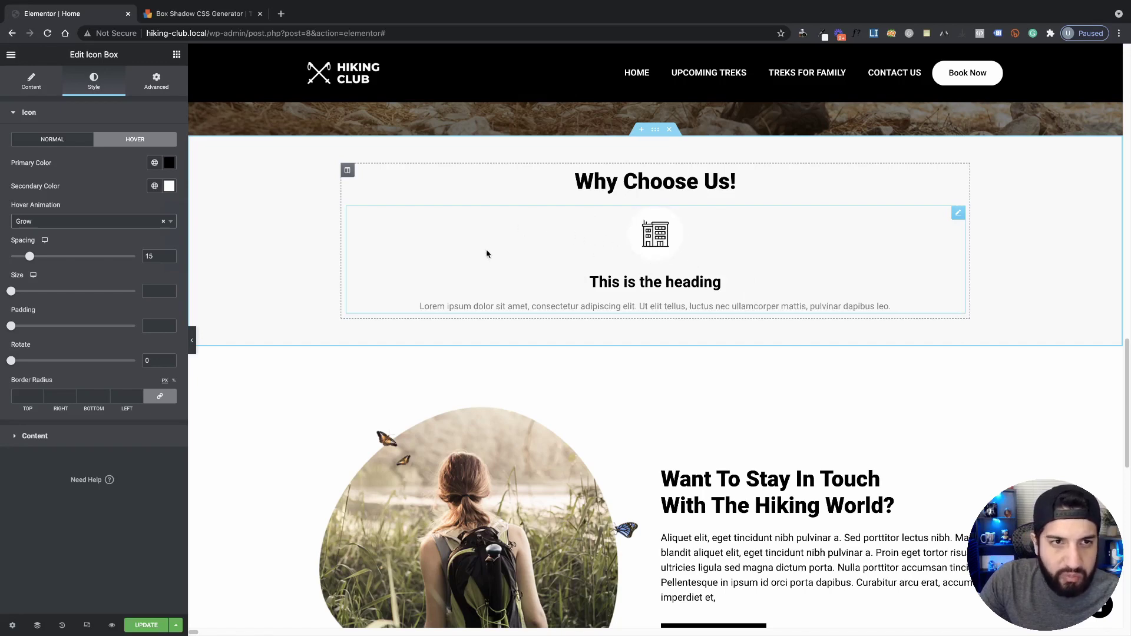
pyautogui.click(146, 625)
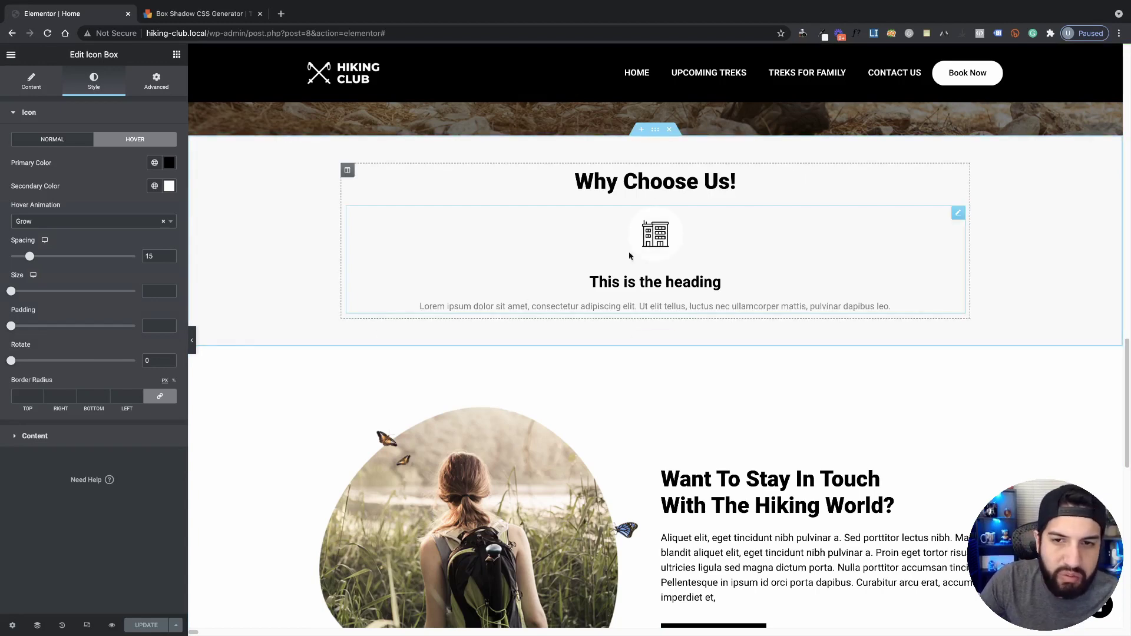
pyautogui.click(111, 625)
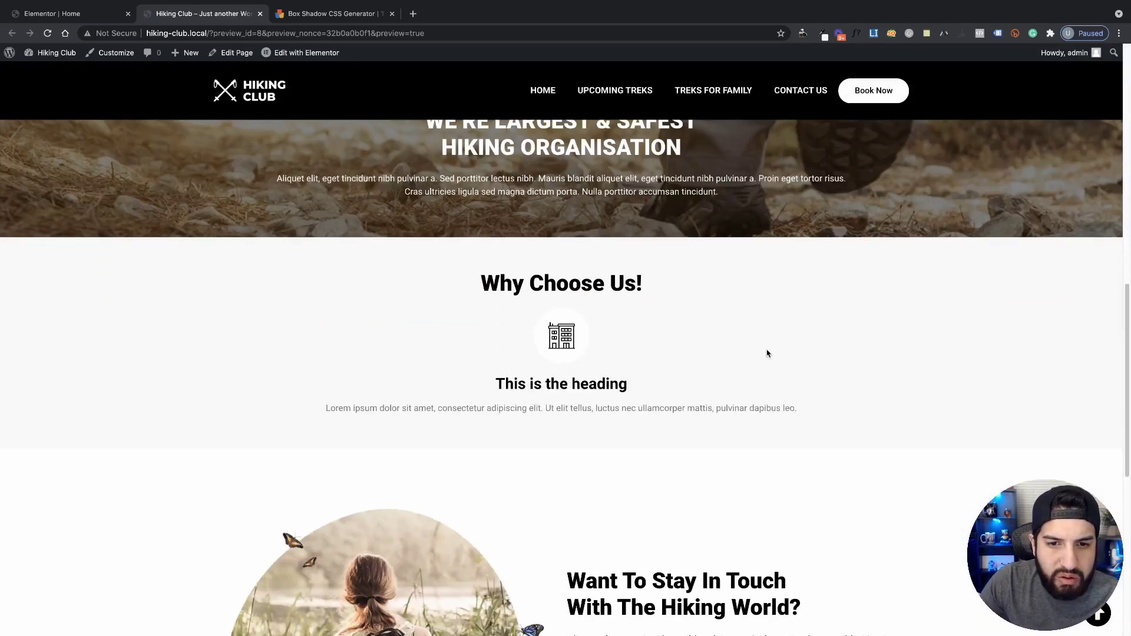
# Open Chrome DevTools on the Hiking Club preview page via Inspect.
pyautogui.rightClick(964, 351)
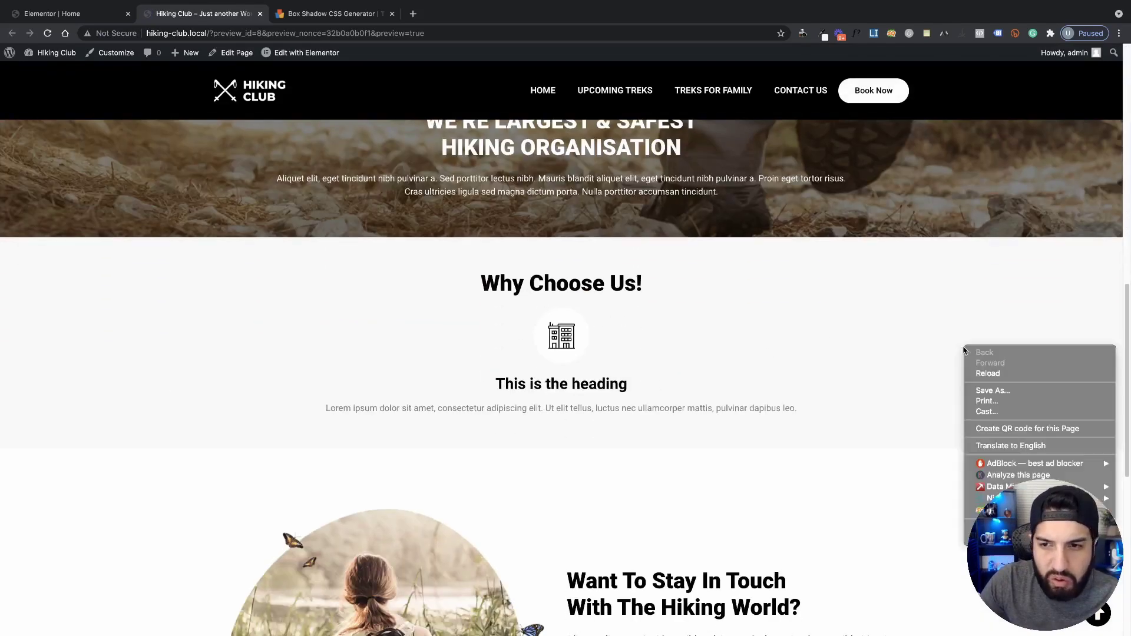
pyautogui.rightClick(885, 354)
pyautogui.rightClick(873, 327)
pyautogui.rightClick(828, 326)
pyautogui.click(862, 519)
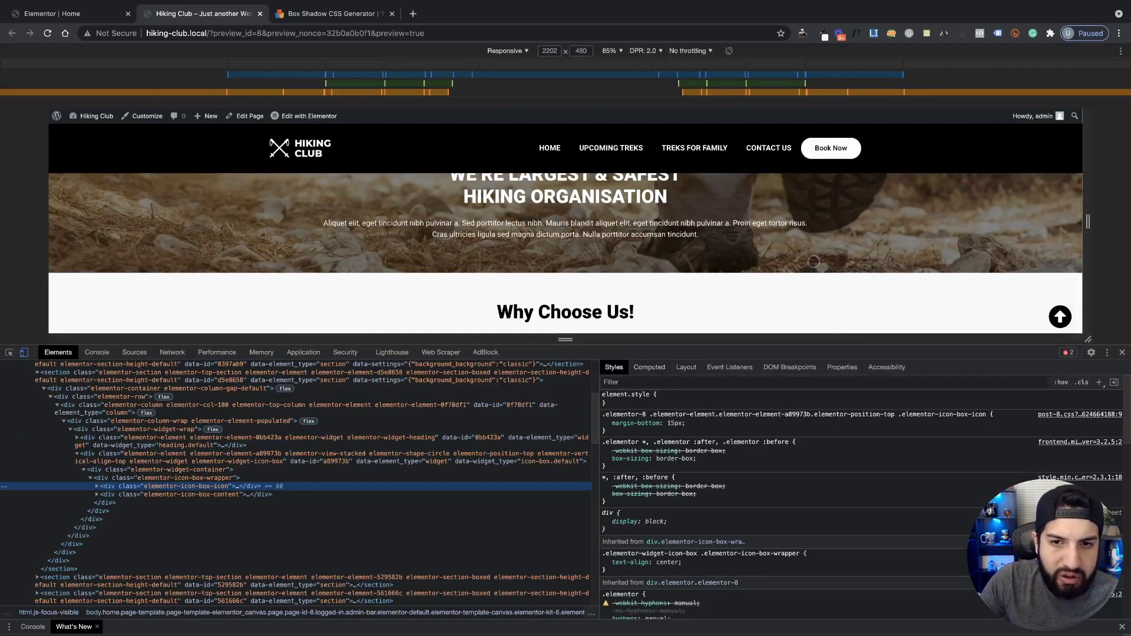
# Use the element picker to locate the Why Choose Us icon box's markup.
pyautogui.rightClick(824, 257)
pyautogui.click(699, 333)
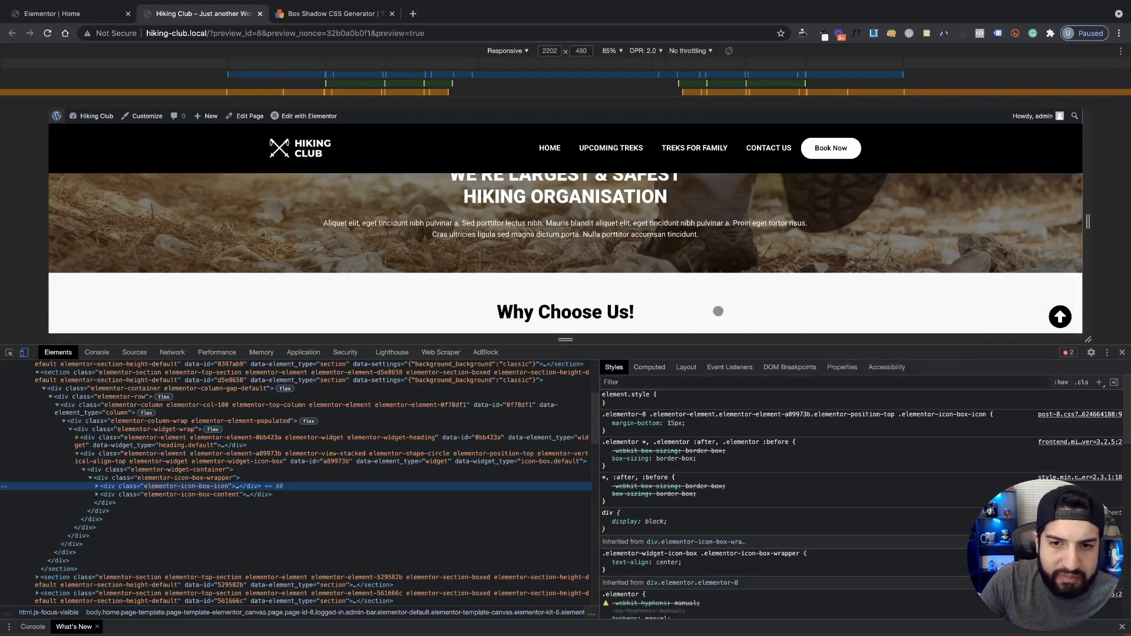
pyautogui.press('super+shift+c')
pyautogui.scroll(-4, 448, 307)
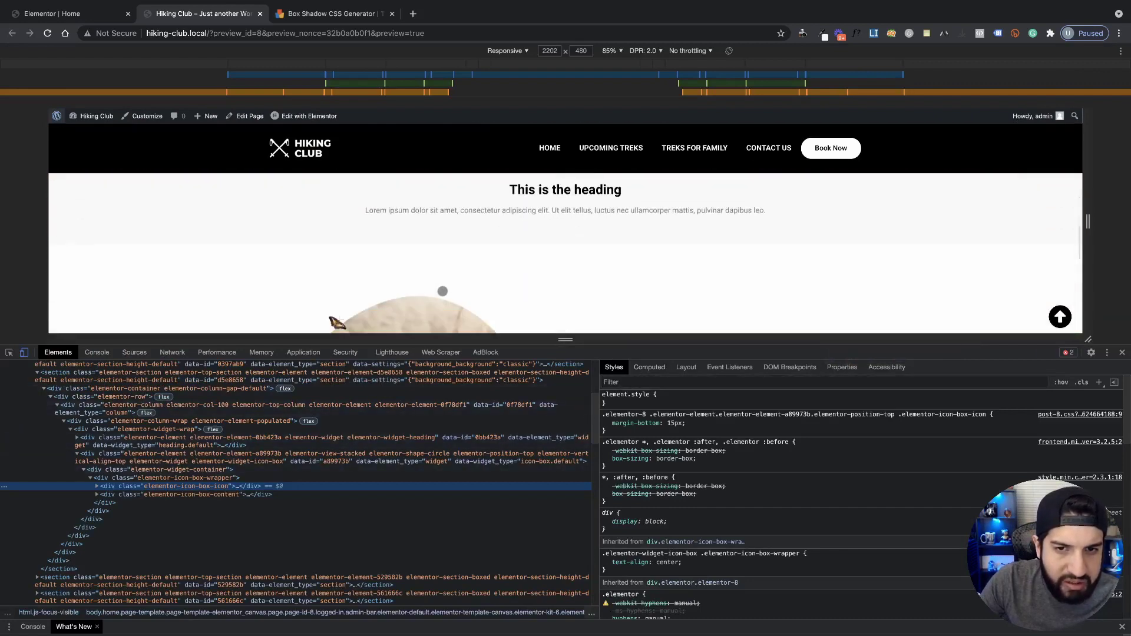
pyautogui.scroll(2, 434, 295)
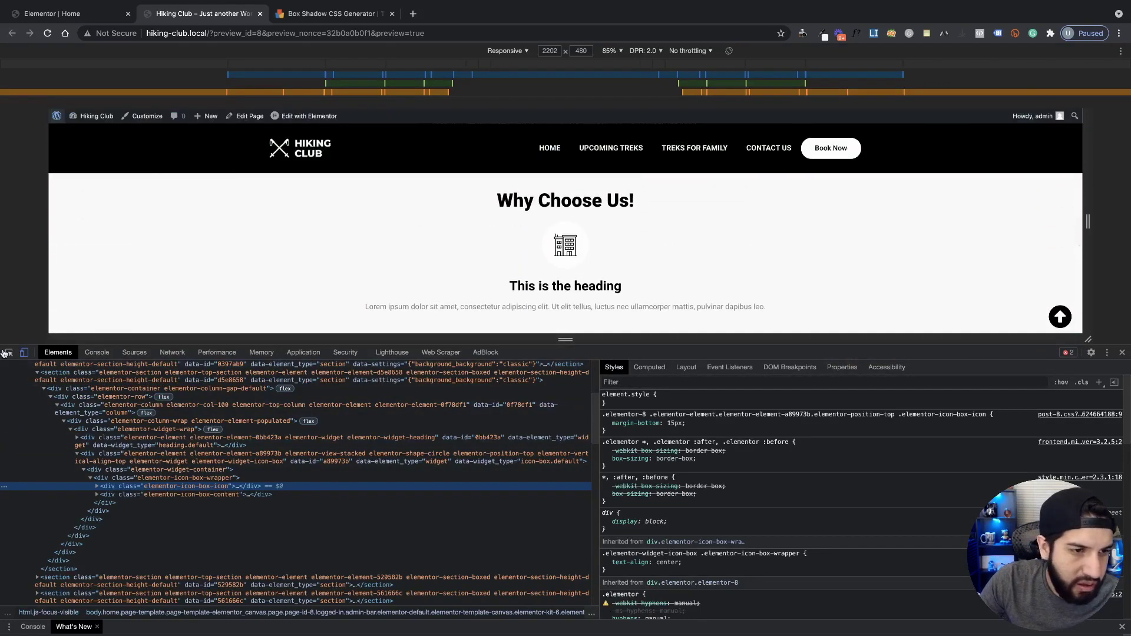
pyautogui.click(11, 354)
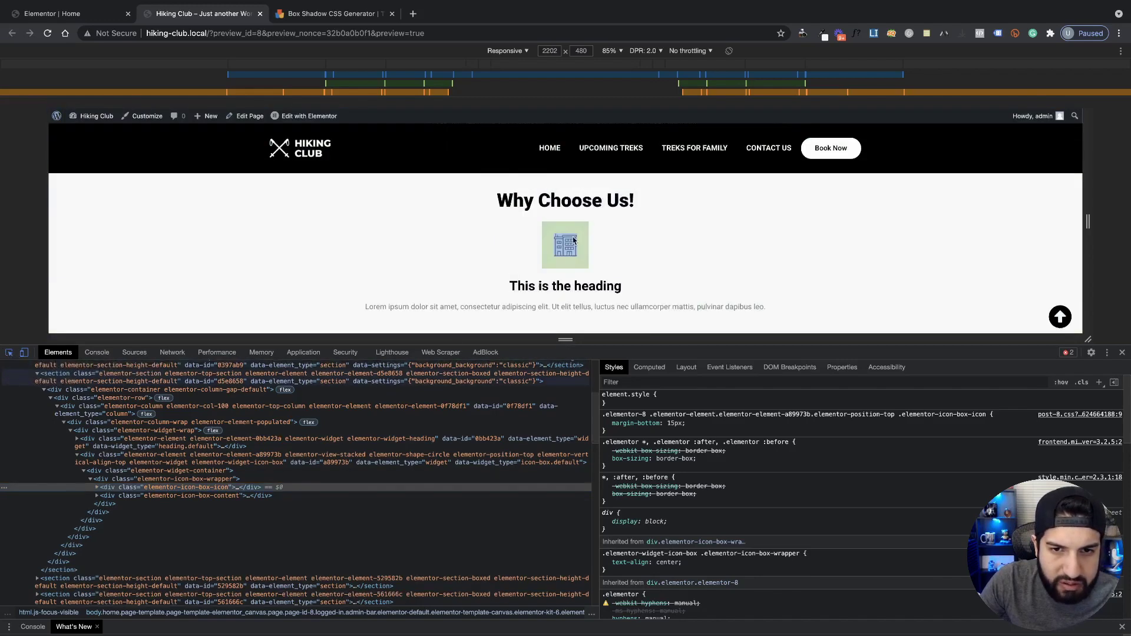
# Inspect the icon box's icon in DevTools and select the span.elementor-icon element.
pyautogui.click(548, 251)
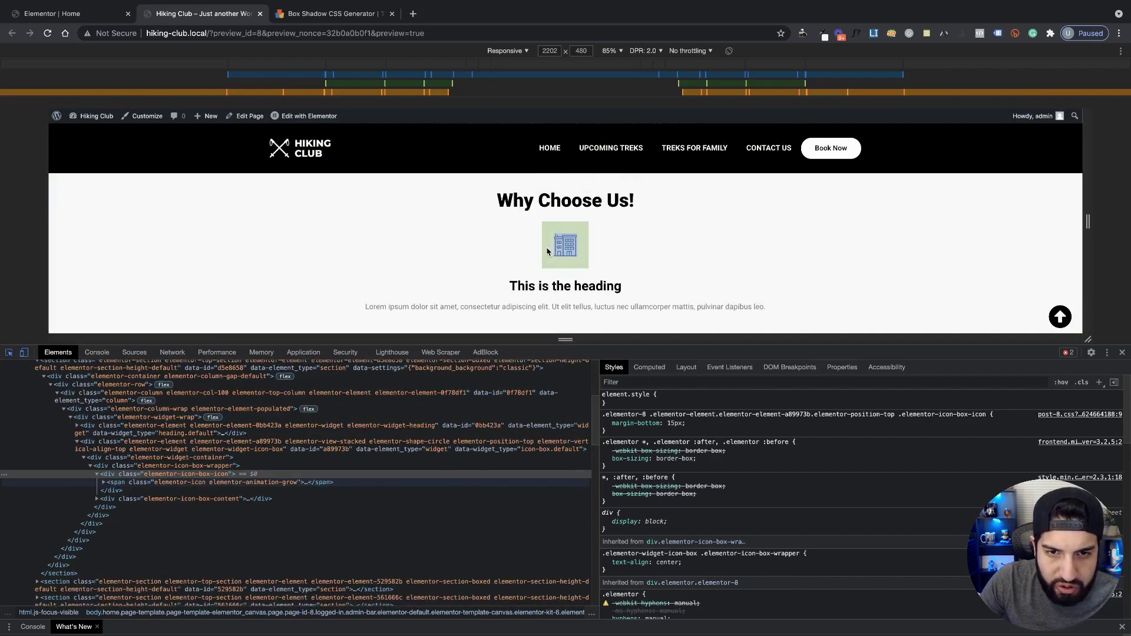
pyautogui.press('super+shift+c')
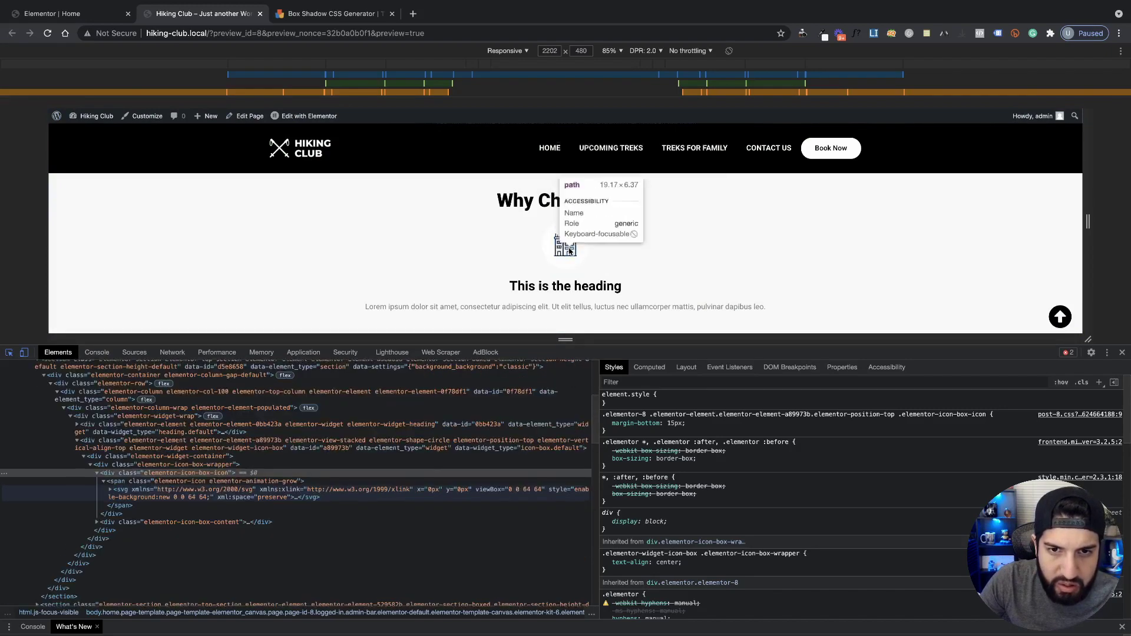
pyautogui.click(548, 252)
pyautogui.press('Down')
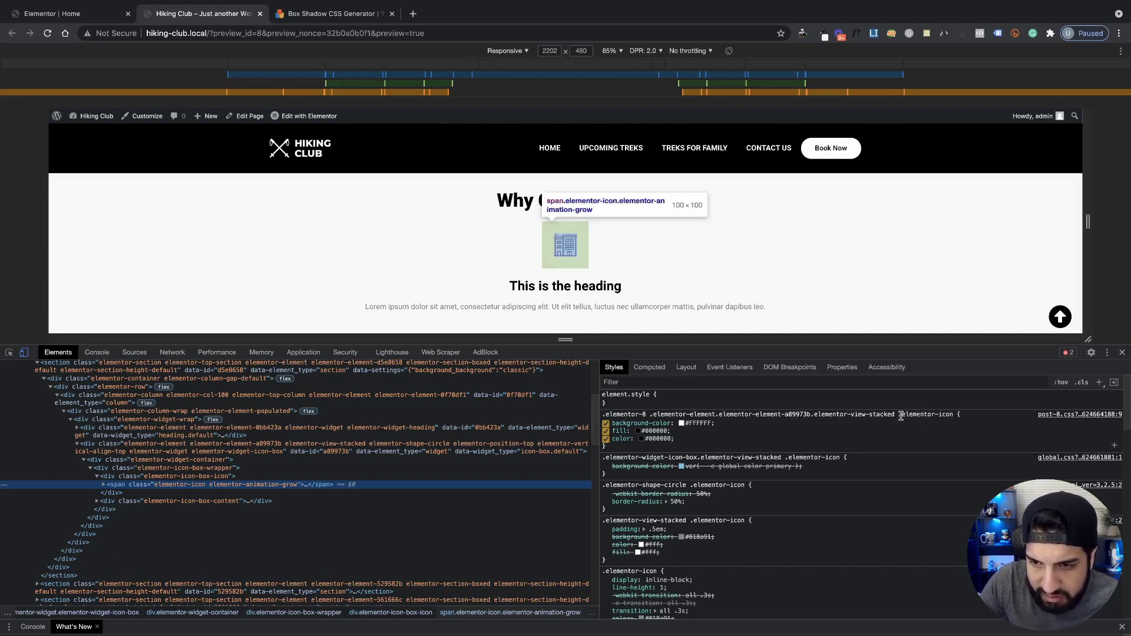
# Copy the .elementor-icon selector from Styles and go back to the Elementor editor tab.
pyautogui.moveTo(899, 417); pyautogui.dragTo(950, 415)
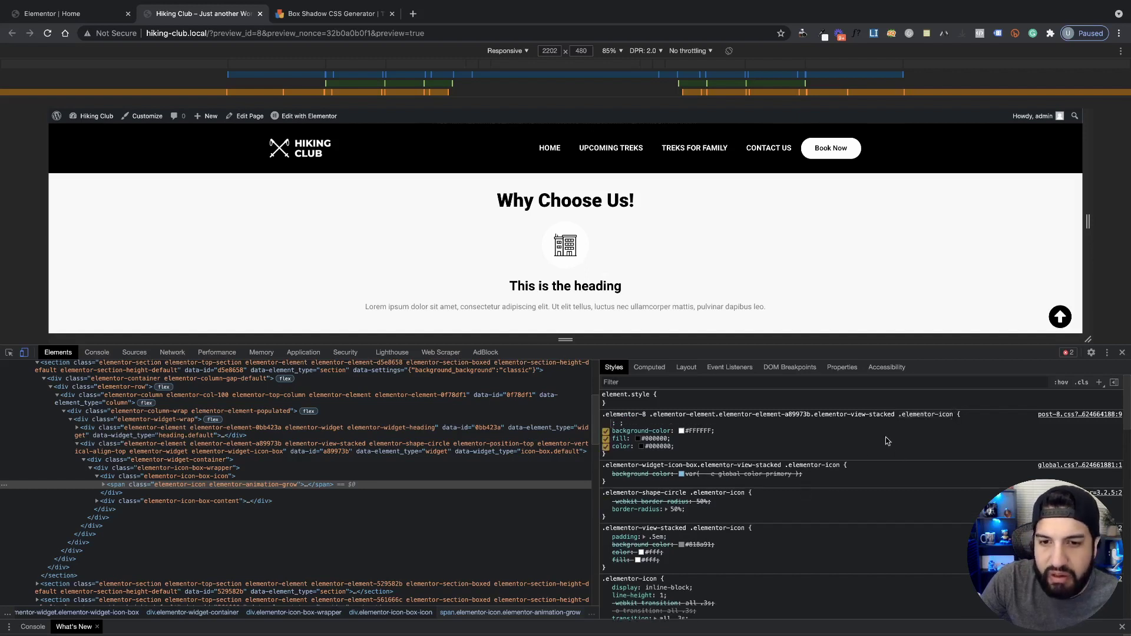
pyautogui.click(906, 426)
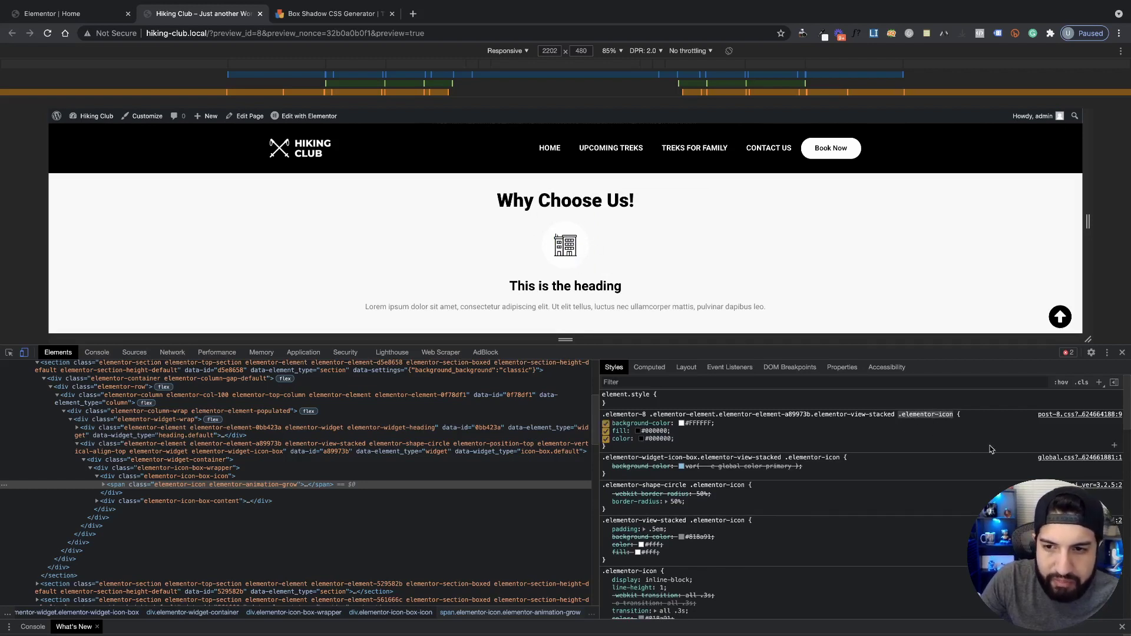
pyautogui.rightClick(922, 417)
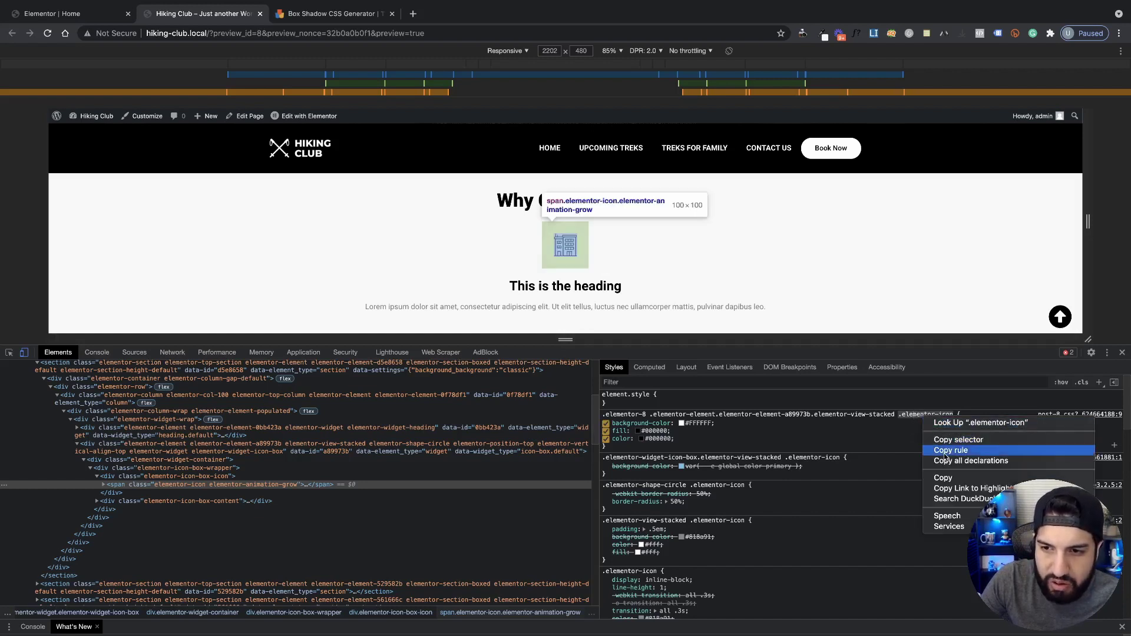
pyautogui.click(944, 477)
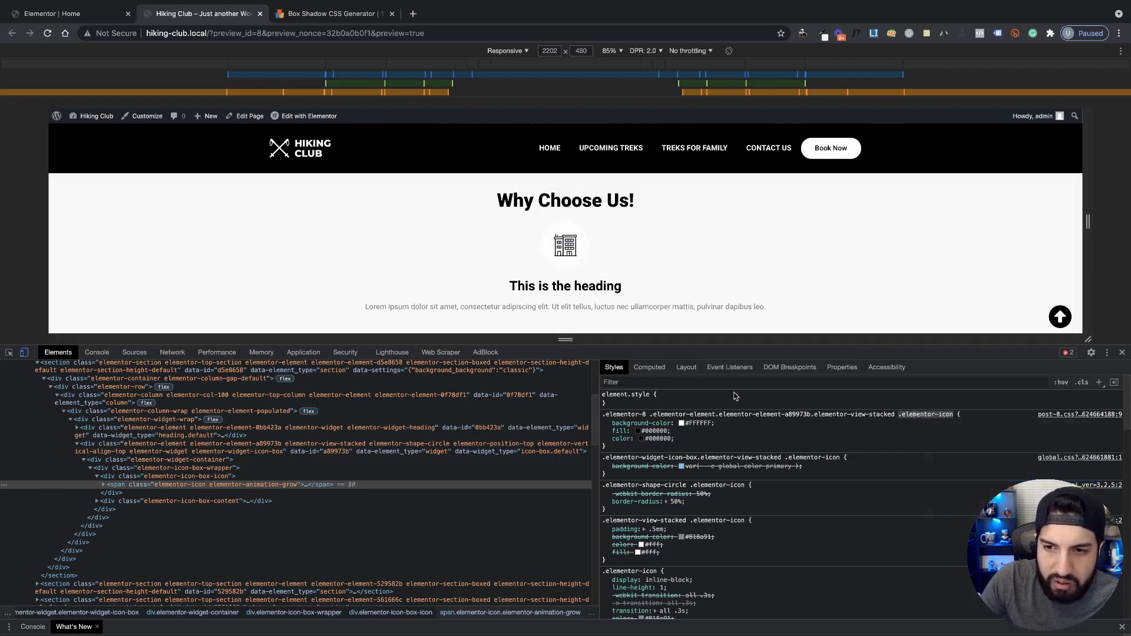
pyautogui.click(70, 14)
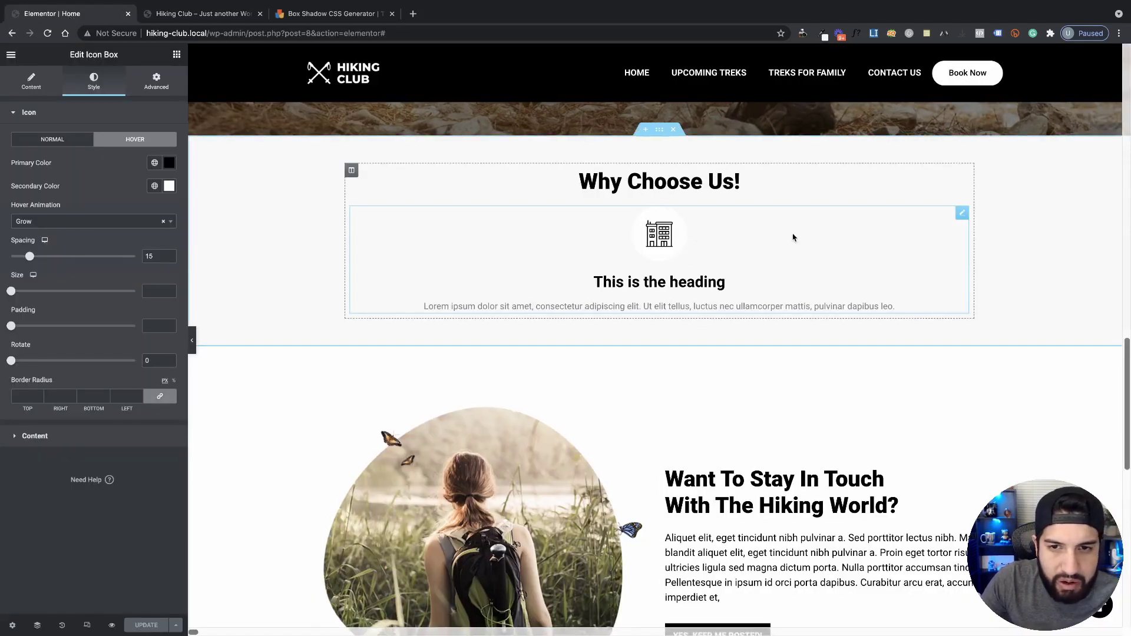
# In the icon box's Advanced Custom CSS, start a .elementor-icon{ rule.
pyautogui.click(157, 82)
pyautogui.click(47, 507)
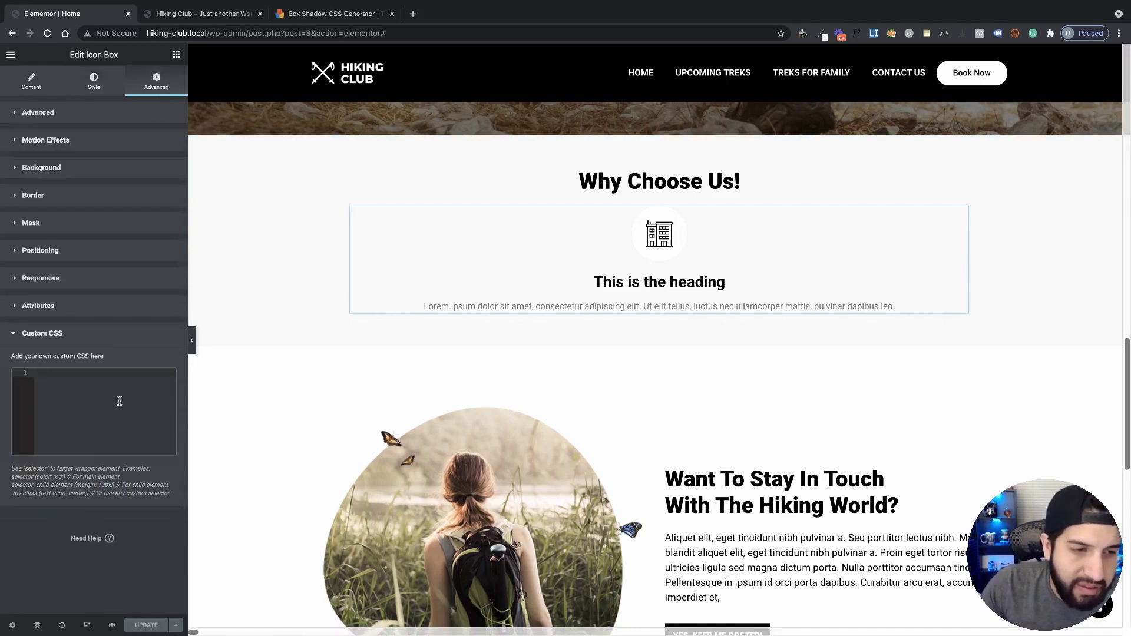
pyautogui.write('se')
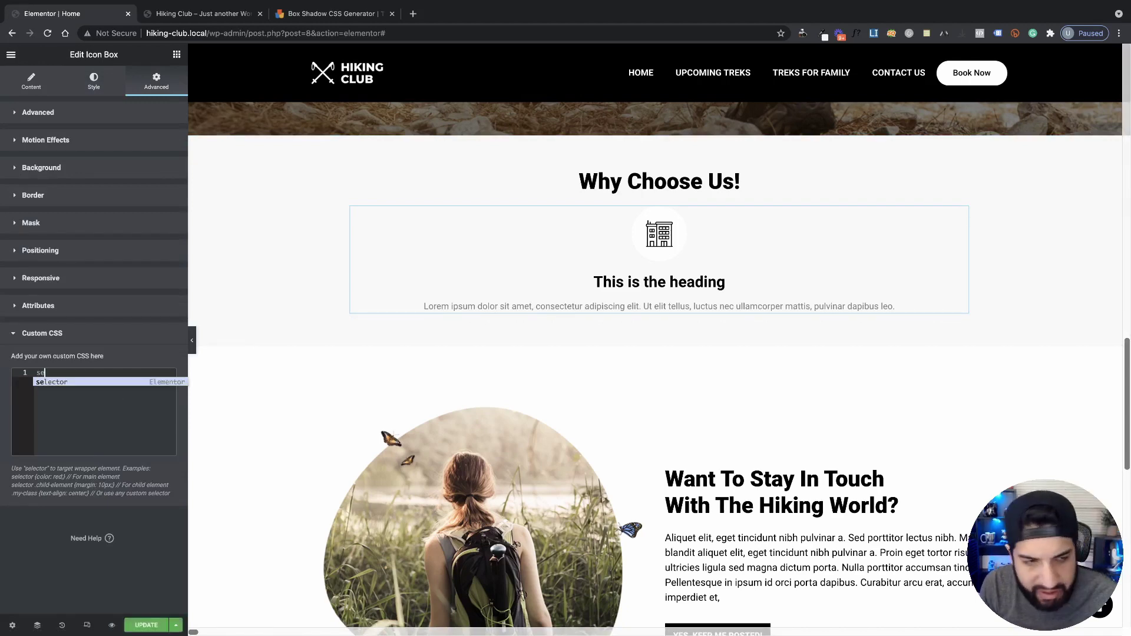
pyautogui.write('le')
pyautogui.press('Return')
pyautogui.write('.elementor-icon')
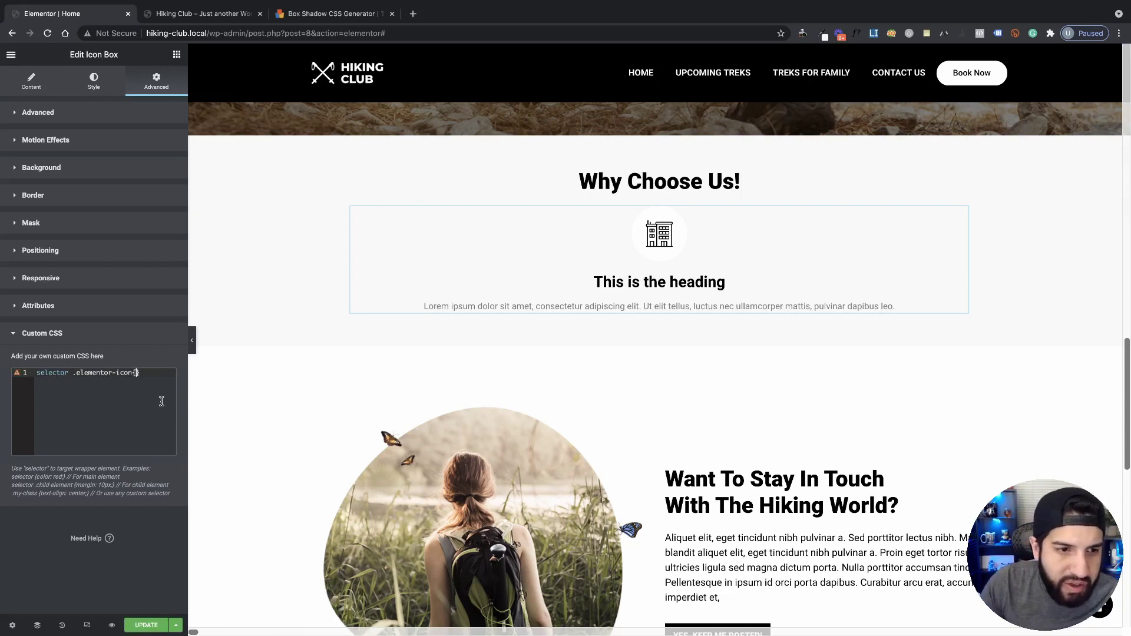
pyautogui.write('{')
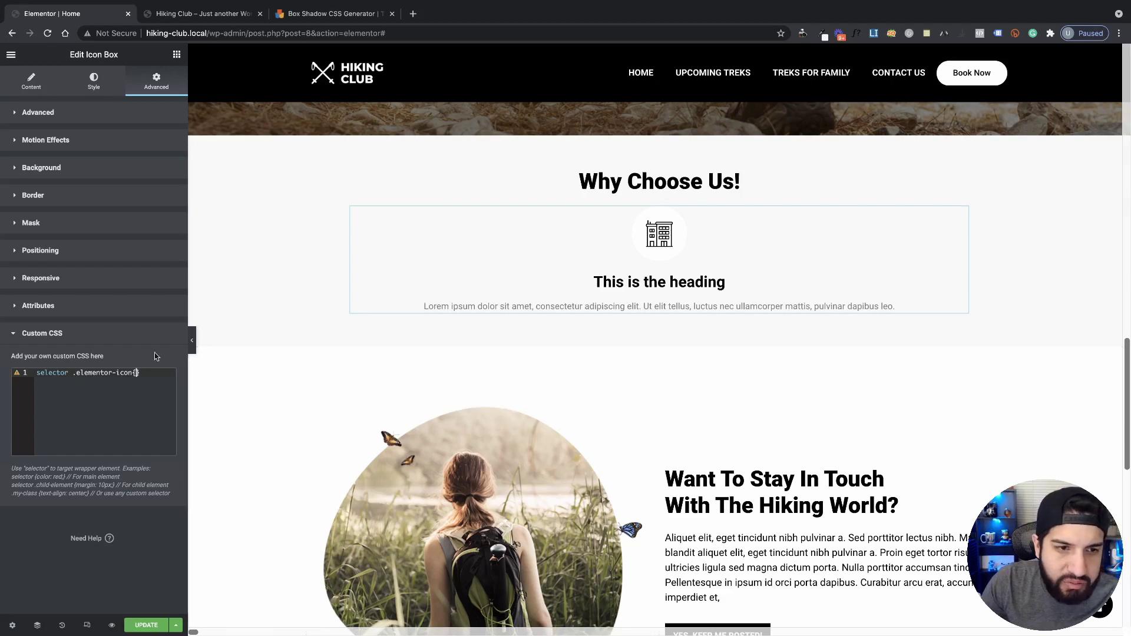
pyautogui.moveTo(74, 375); pyautogui.dragTo(2, 376)
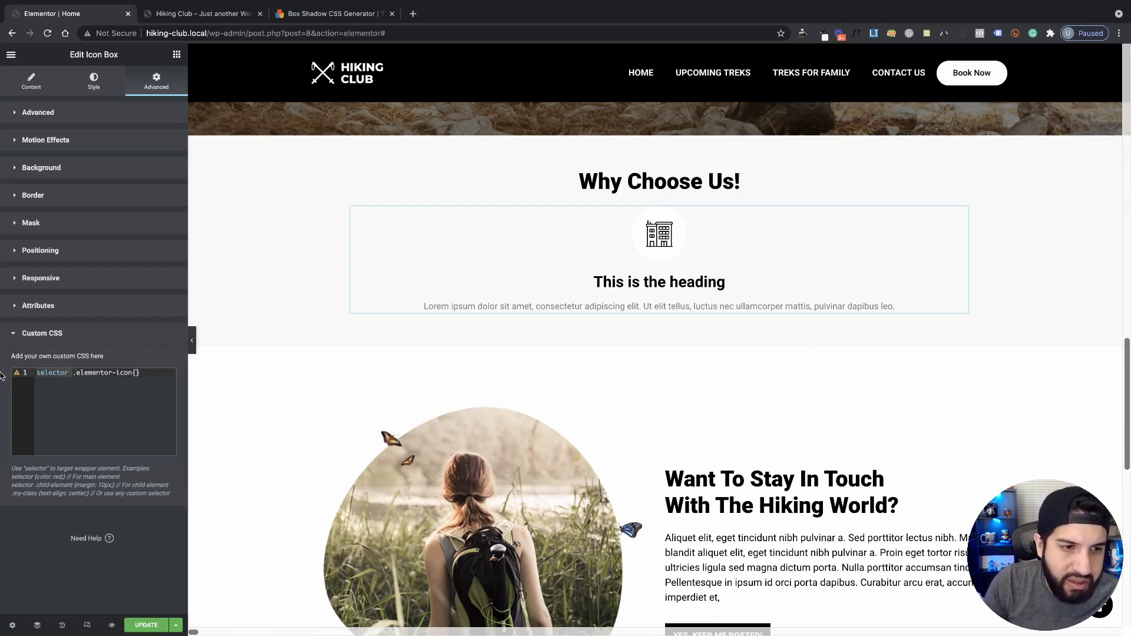
pyautogui.press('BackSpace')
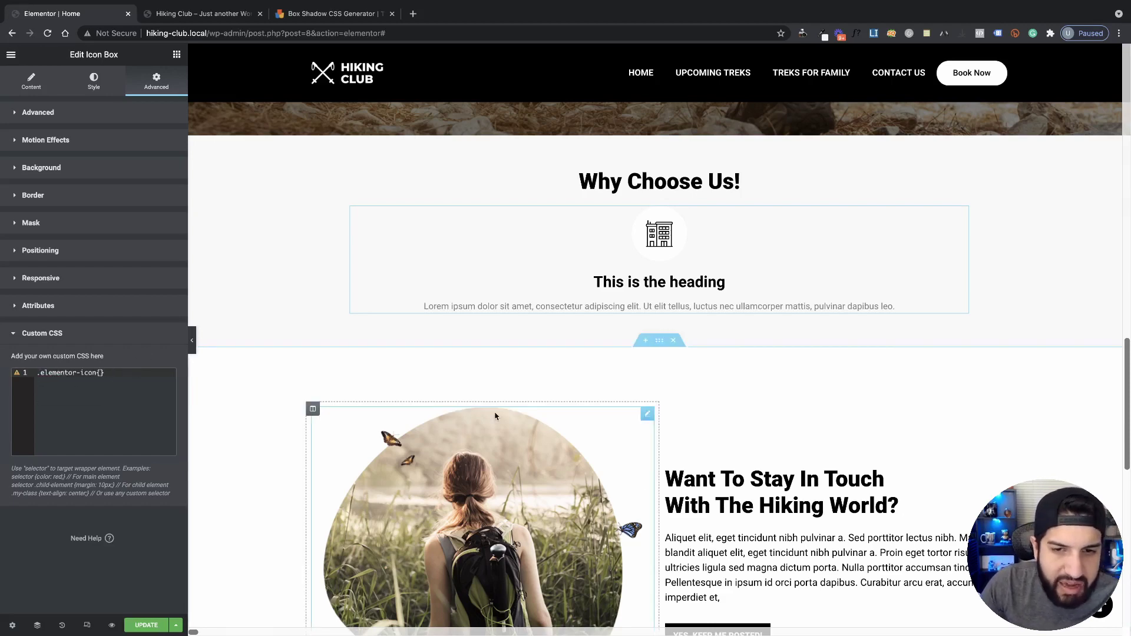
# Prefix the rule with 'selector' and put its braces on separate lines.
pyautogui.scroll(-10, 495, 416)
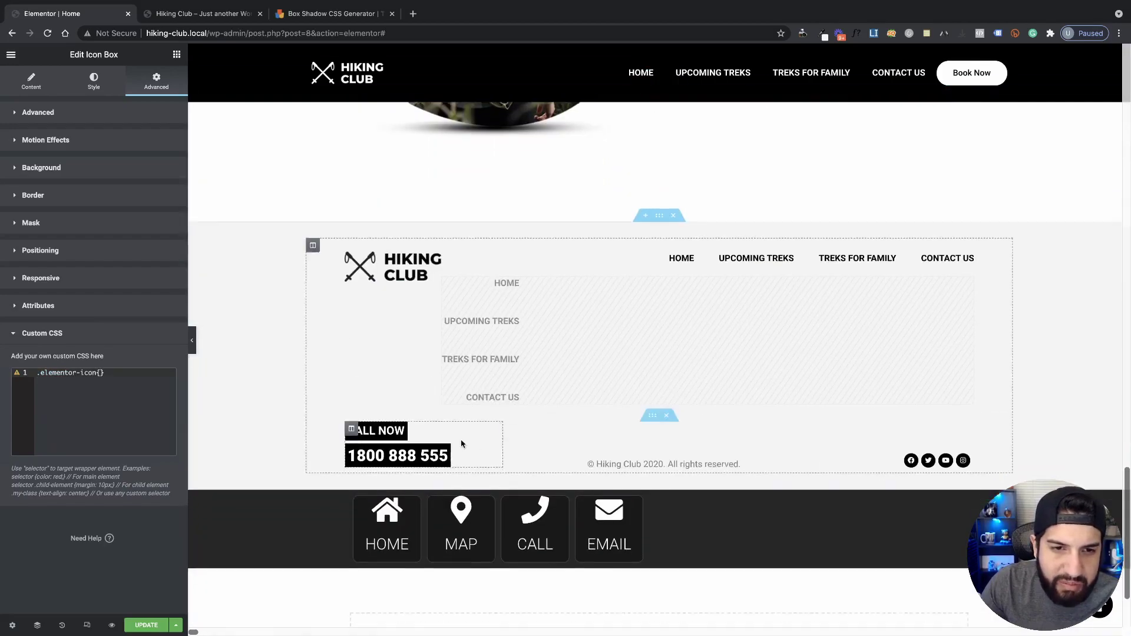
pyautogui.scroll(10, 590, 448)
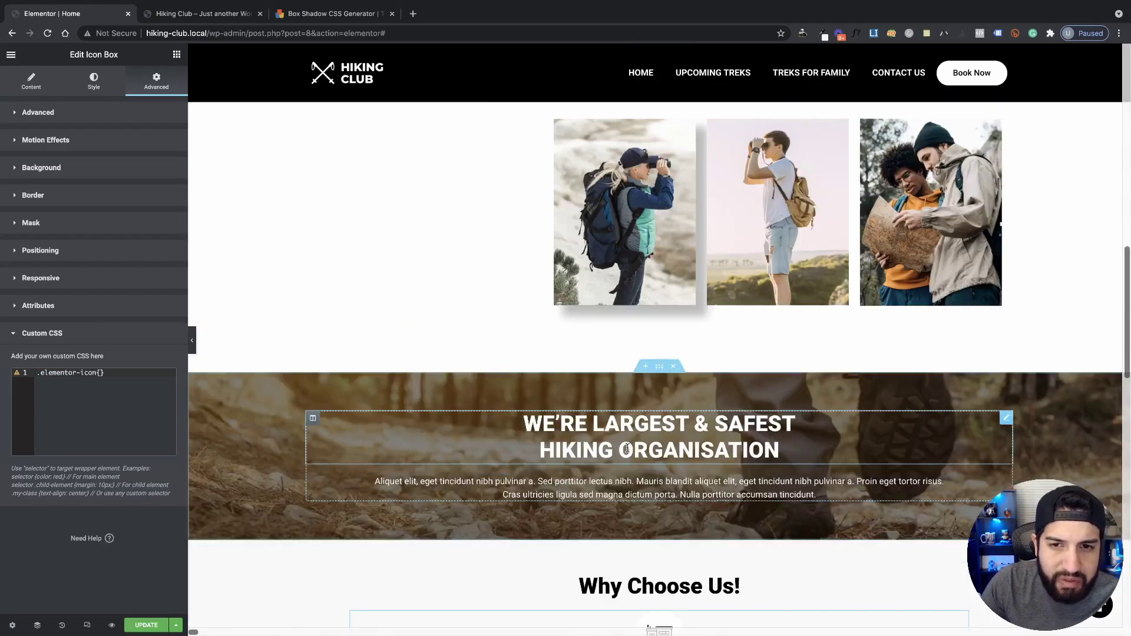
pyautogui.scroll(6, 628, 449)
pyautogui.scroll(-10, 594, 445)
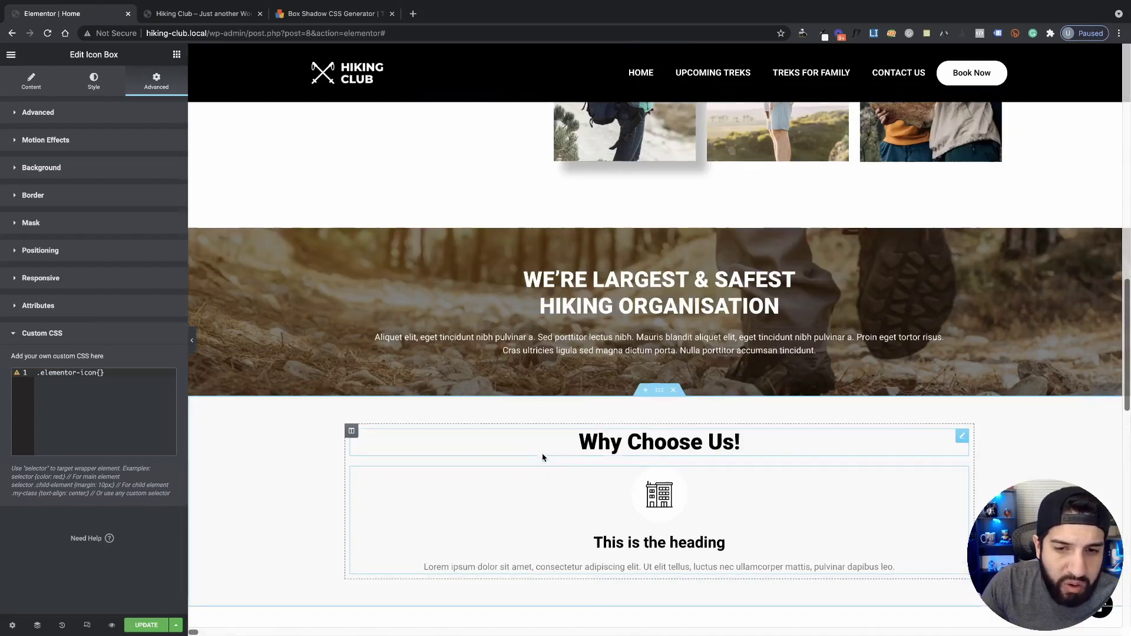
pyautogui.scroll(-1, 544, 457)
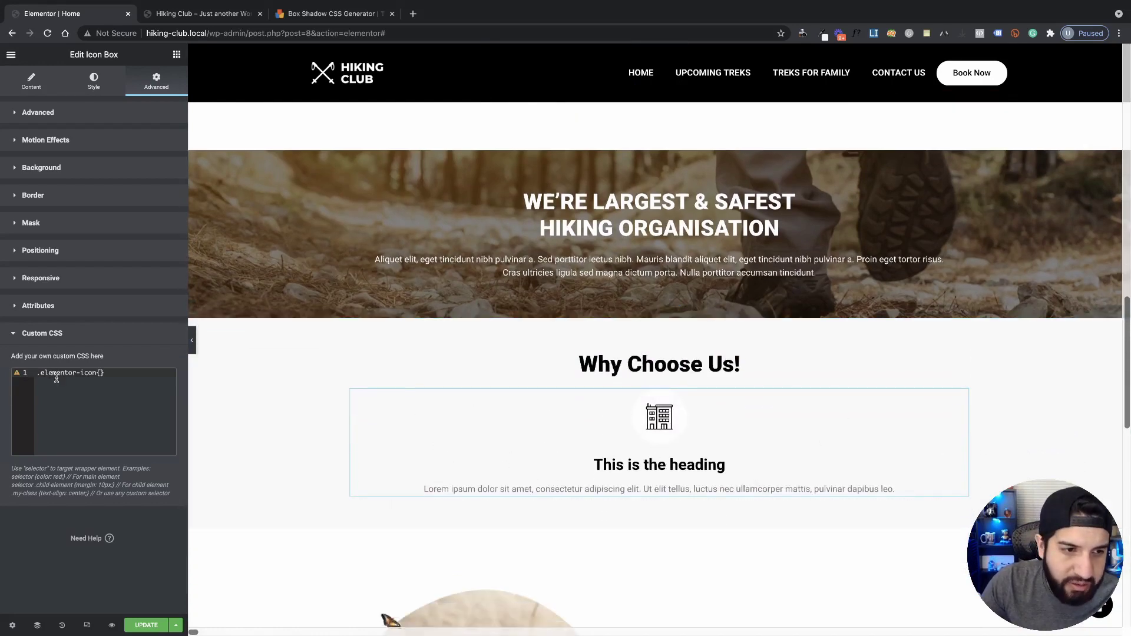
pyautogui.write('selector')
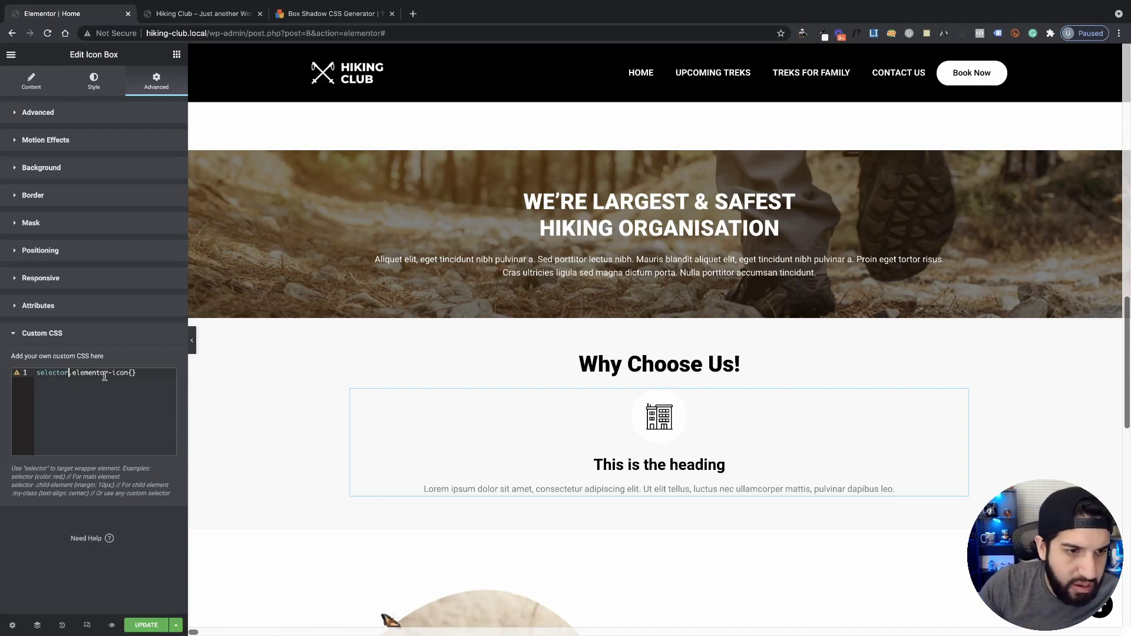
pyautogui.scroll(-3, 747, 411)
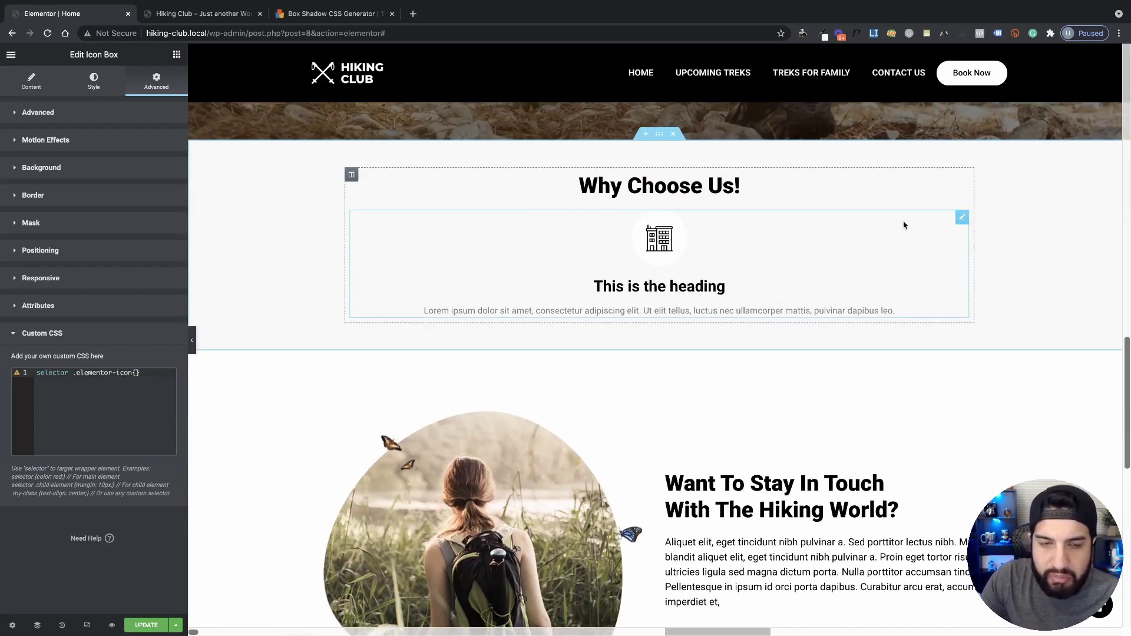
pyautogui.click(135, 372)
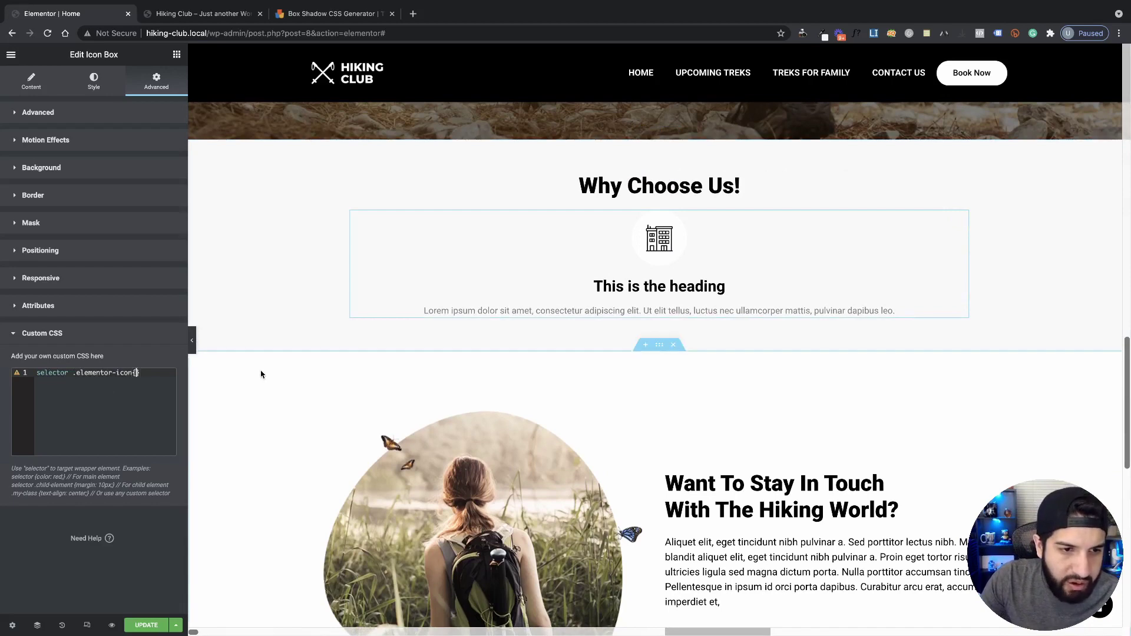
pyautogui.press('Return')
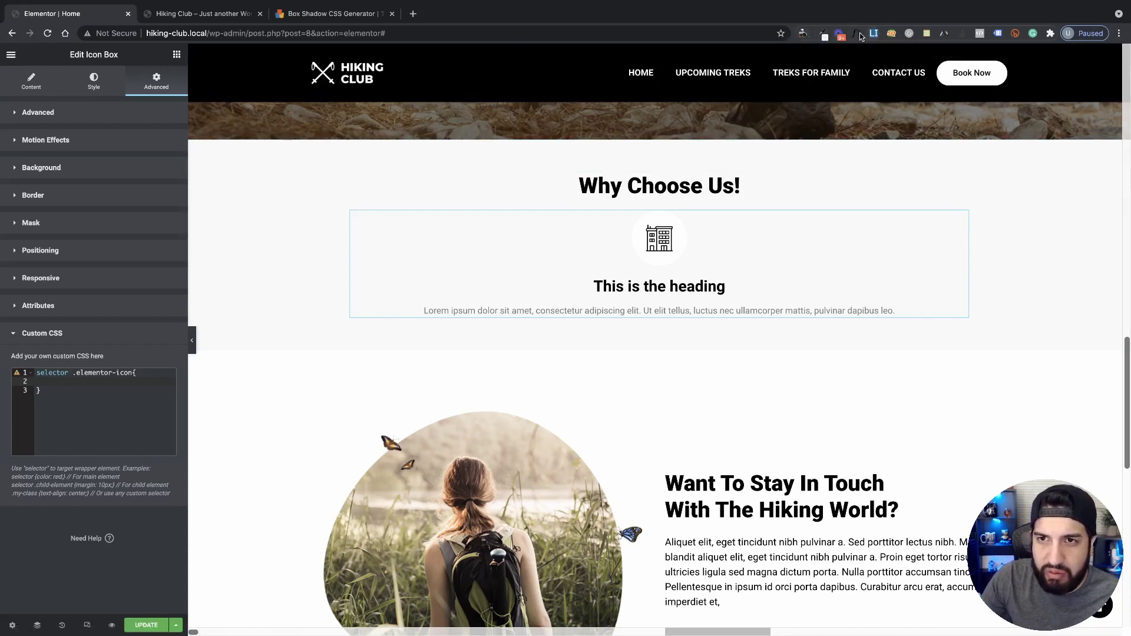
# Paste 'box-shadow: 14px 15px 50px -30px #000000' from the notes into the rule and save.
pyautogui.click(924, 36)
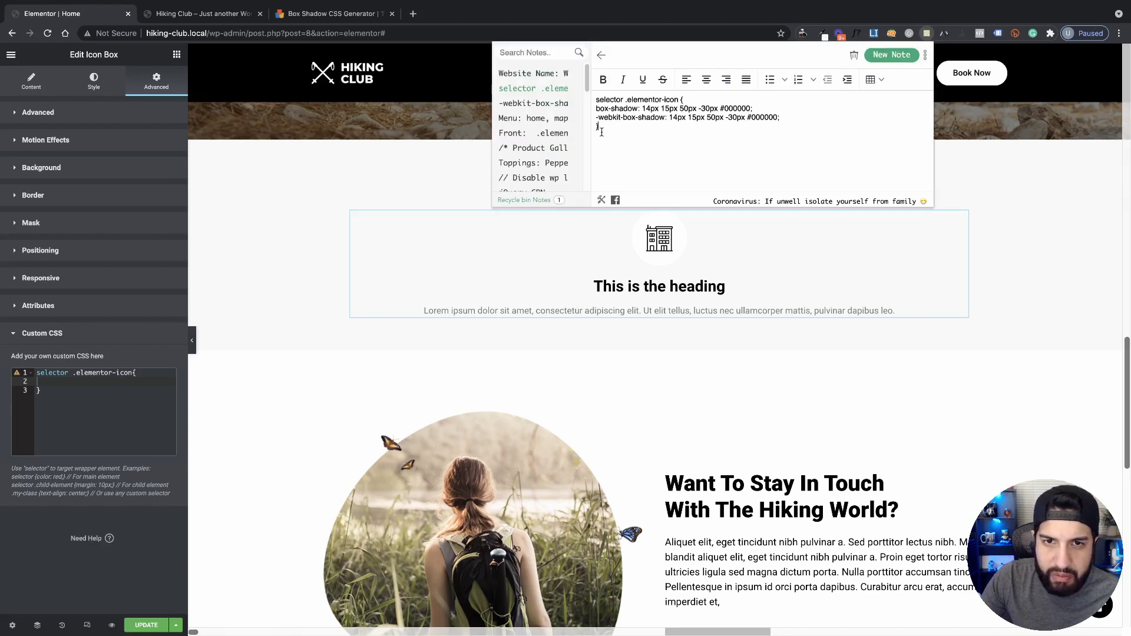
pyautogui.moveTo(781, 105); pyautogui.dragTo(589, 110)
pyautogui.hotkey('ctrl', 'c')
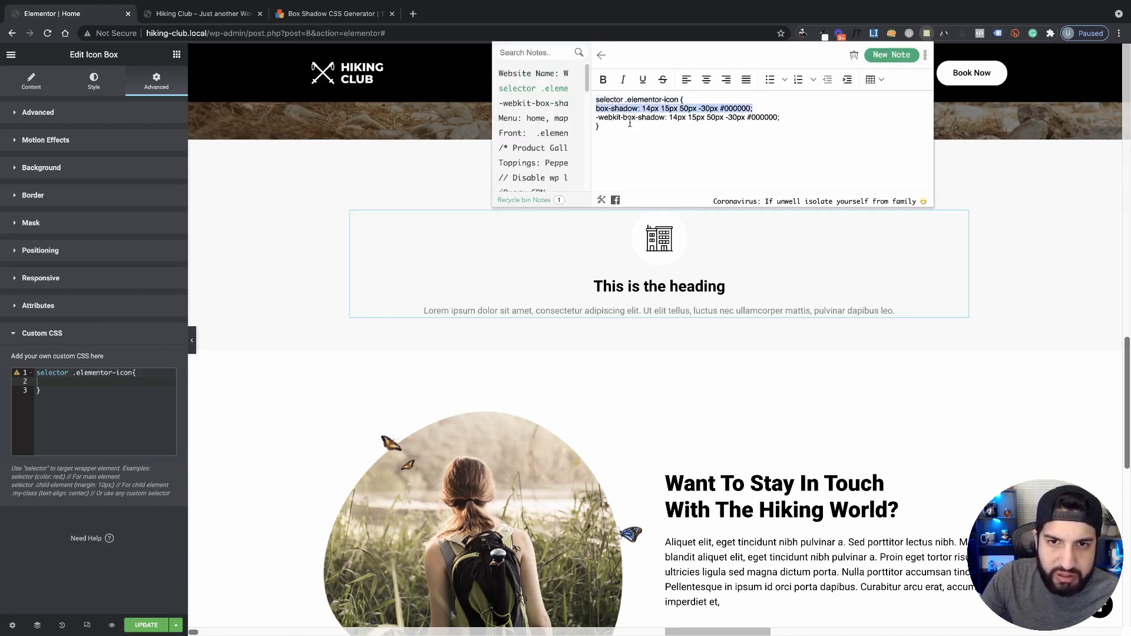
pyautogui.click(66, 394)
pyautogui.hotkey('ctrl', 'v')
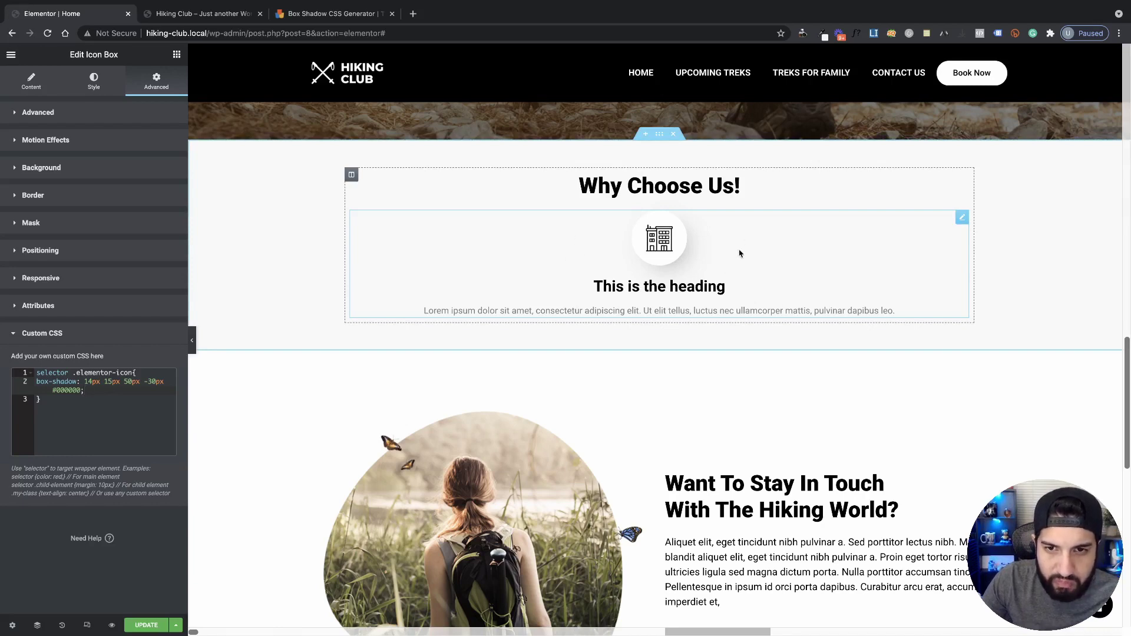
pyautogui.hotkey('ctrl', 's')
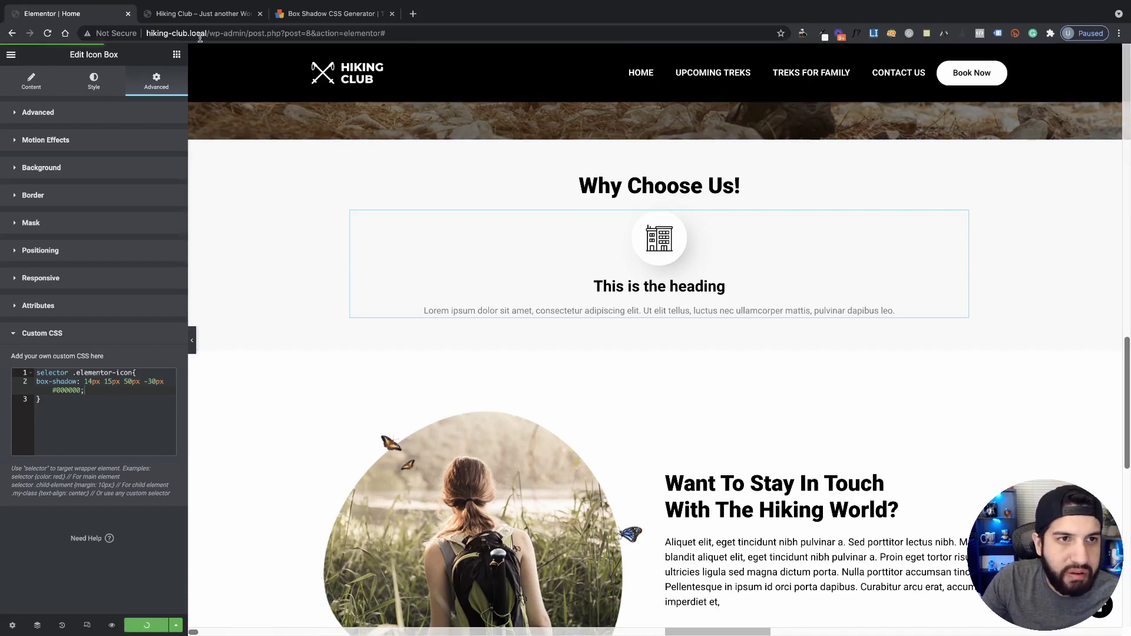
pyautogui.click(200, 14)
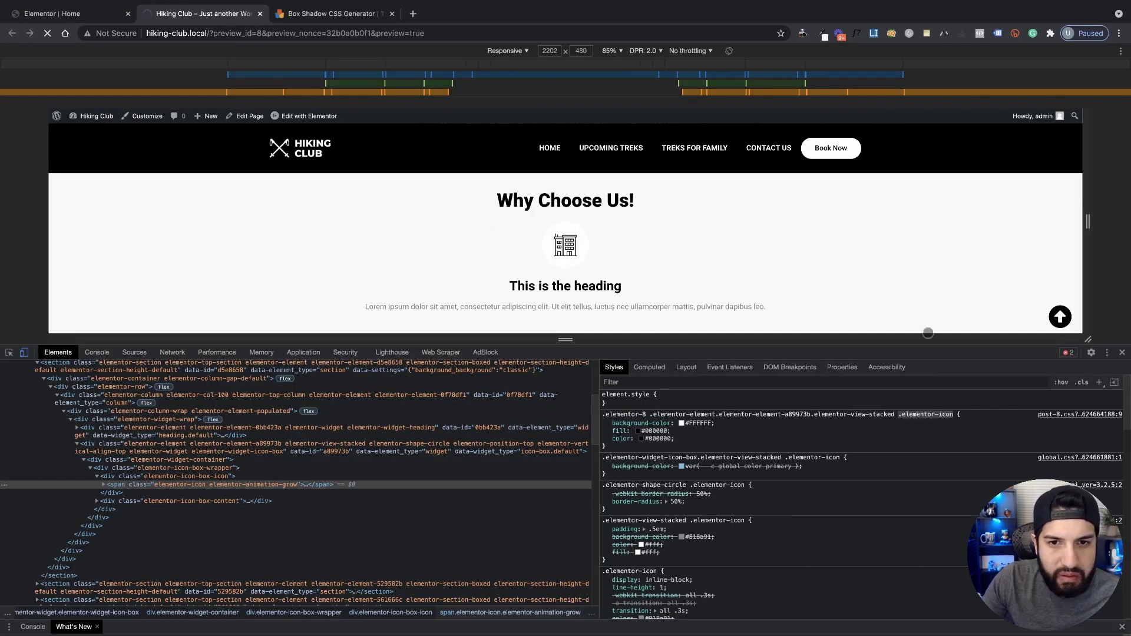
pyautogui.click(1123, 352)
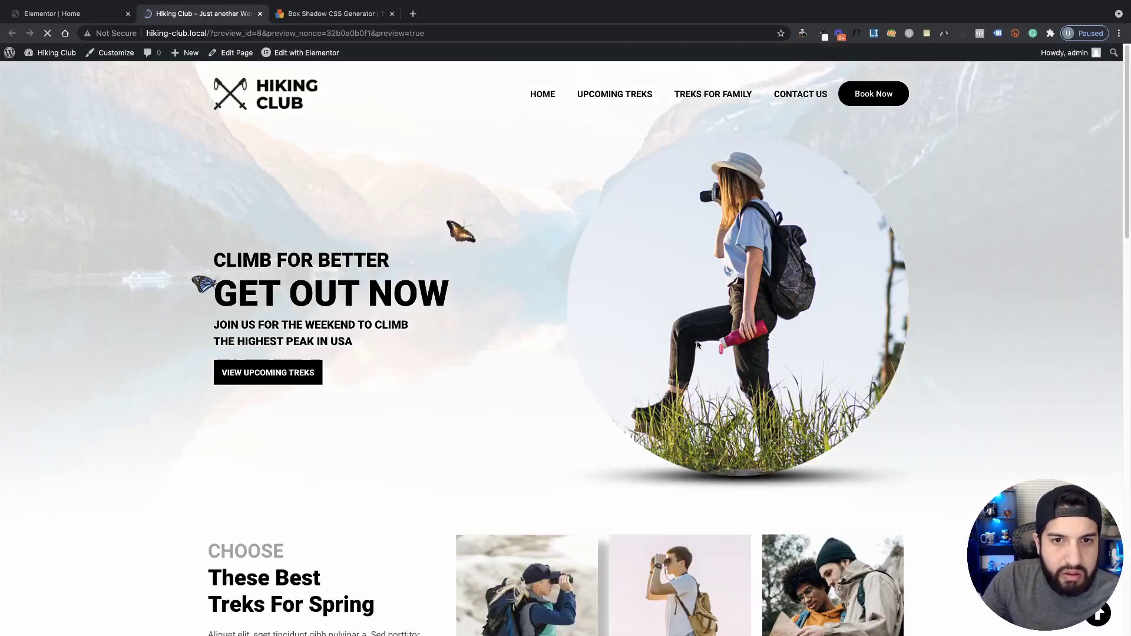
pyautogui.scroll(-15, 670, 332)
pyautogui.scroll(5, 602, 345)
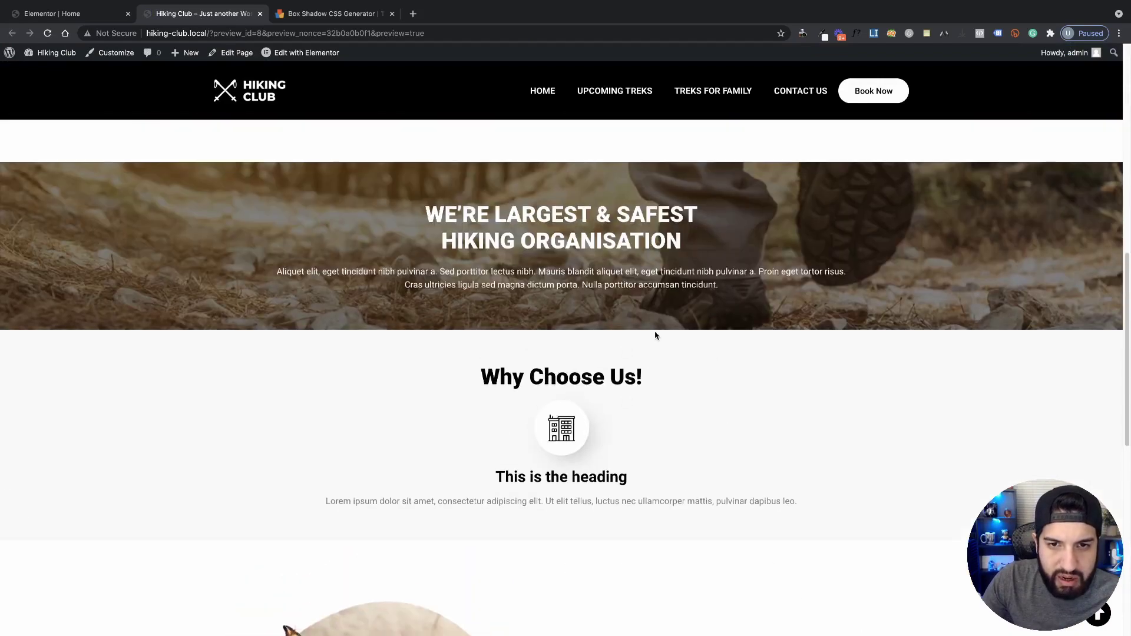
pyautogui.scroll(-2, 550, 193)
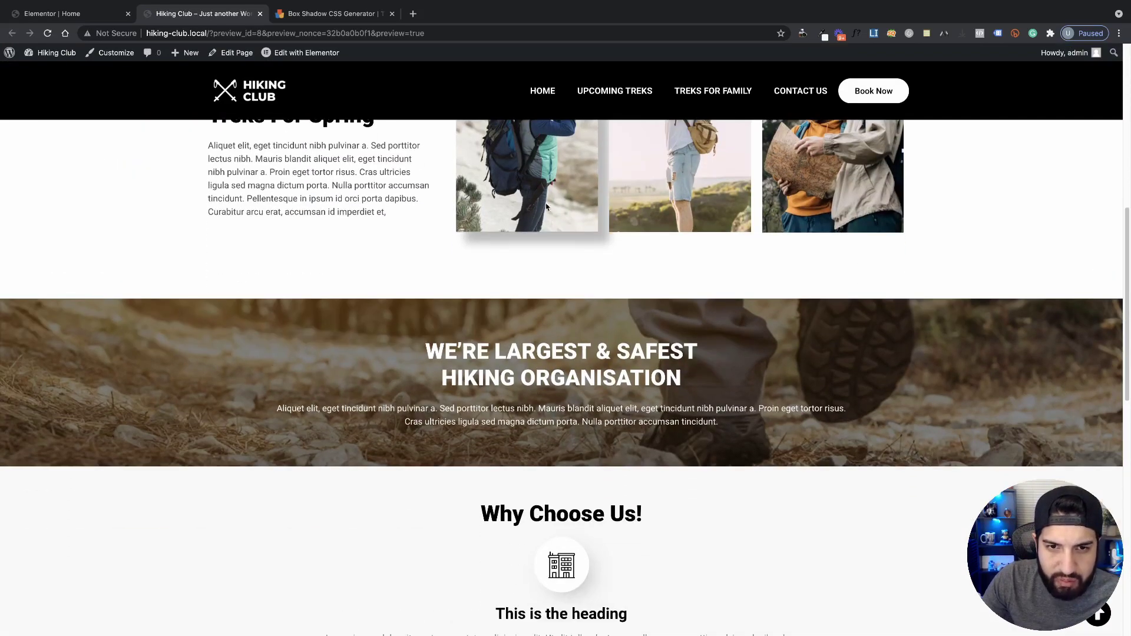
pyautogui.scroll(-4, 629, 279)
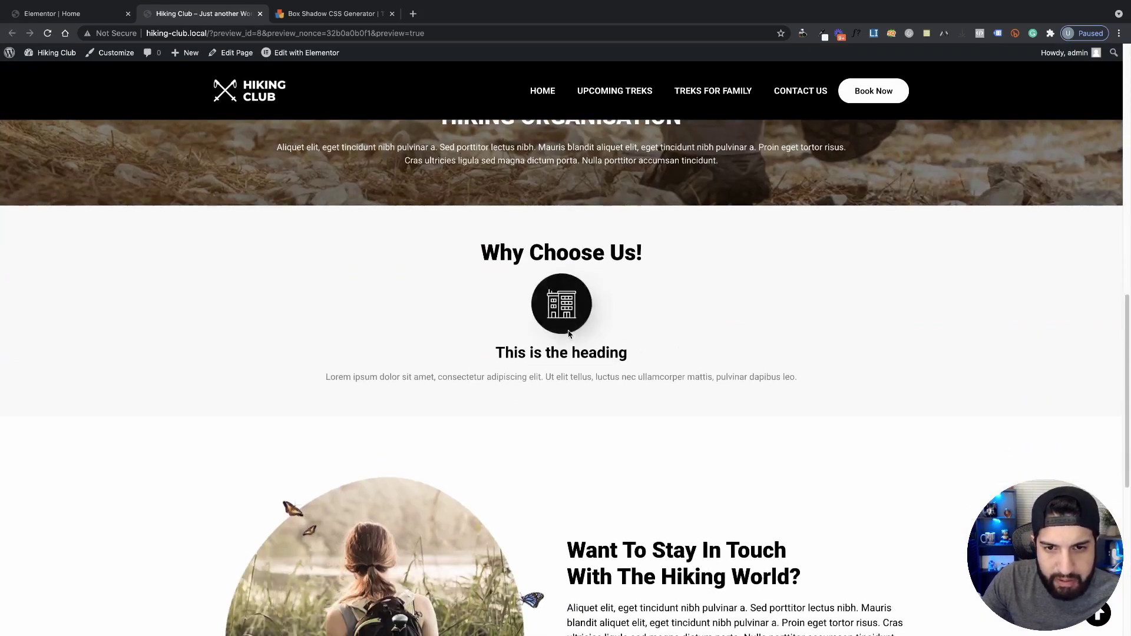
pyautogui.hotkey('ctrl', 'shift', 'Tab')
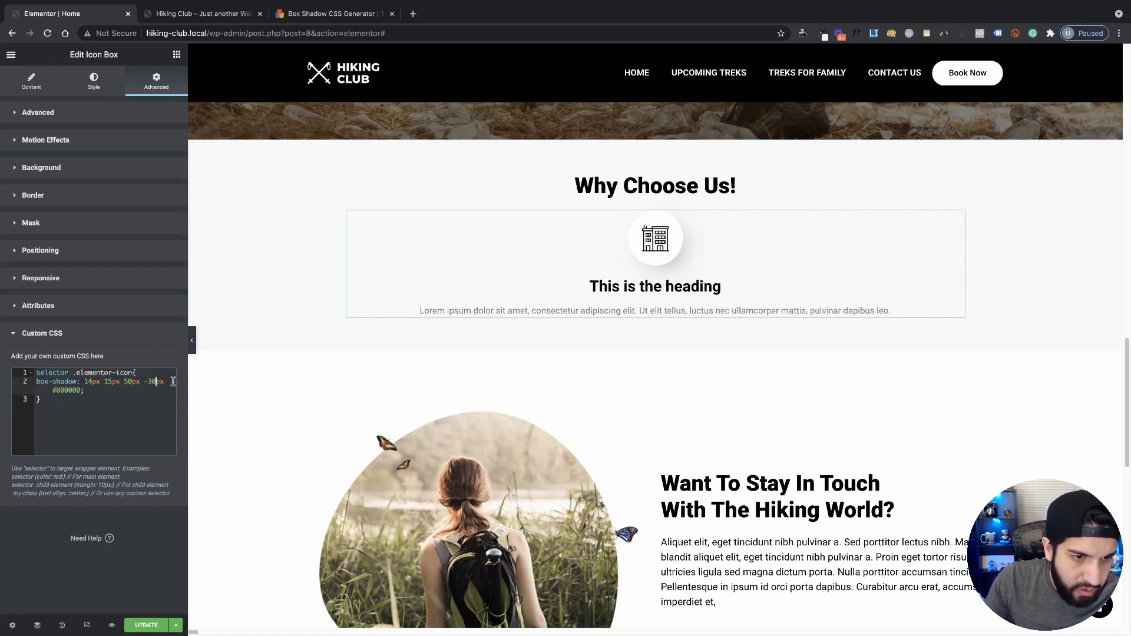
pyautogui.click(155, 382)
pyautogui.press('BackSpace')
pyautogui.press('BackSpace')
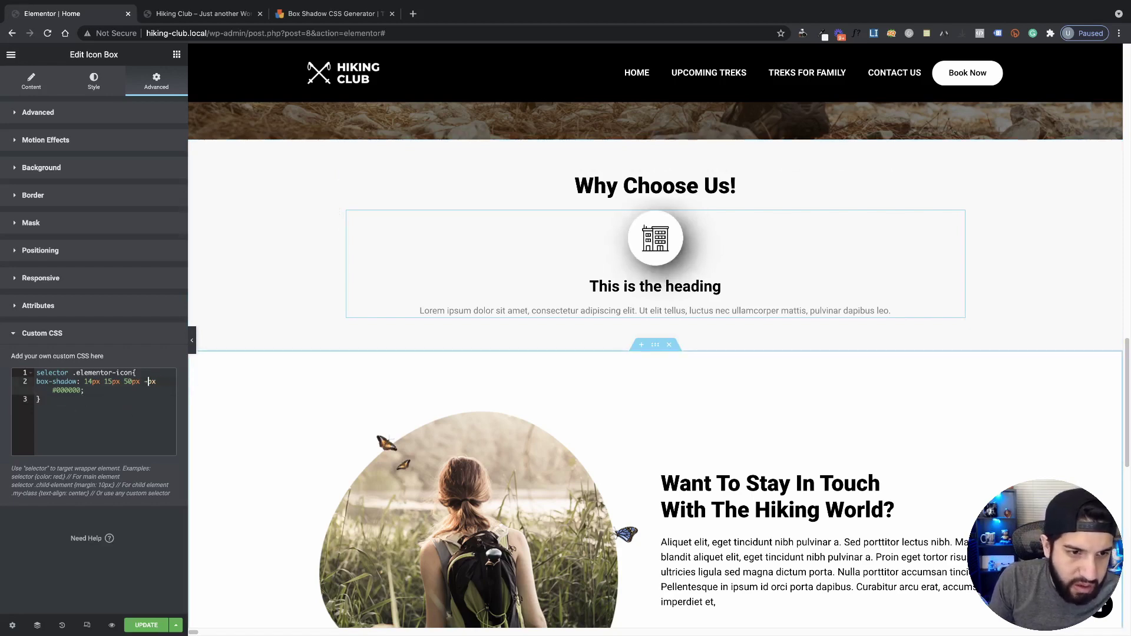
pyautogui.write('60')
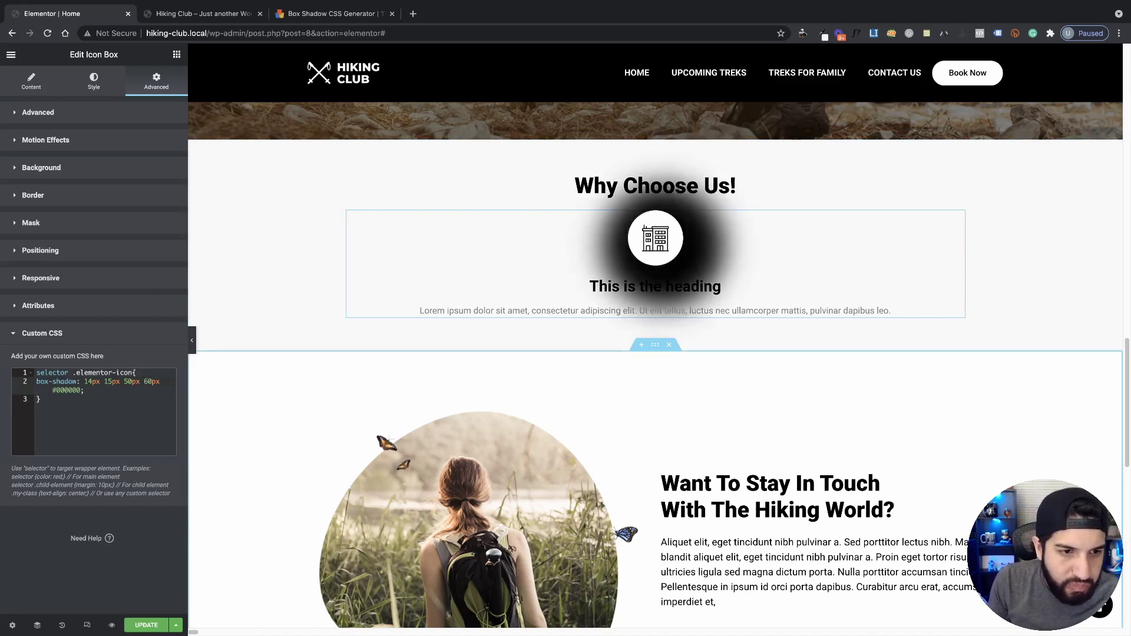
pyautogui.press('BackSpace')
pyautogui.press('BackSpace')
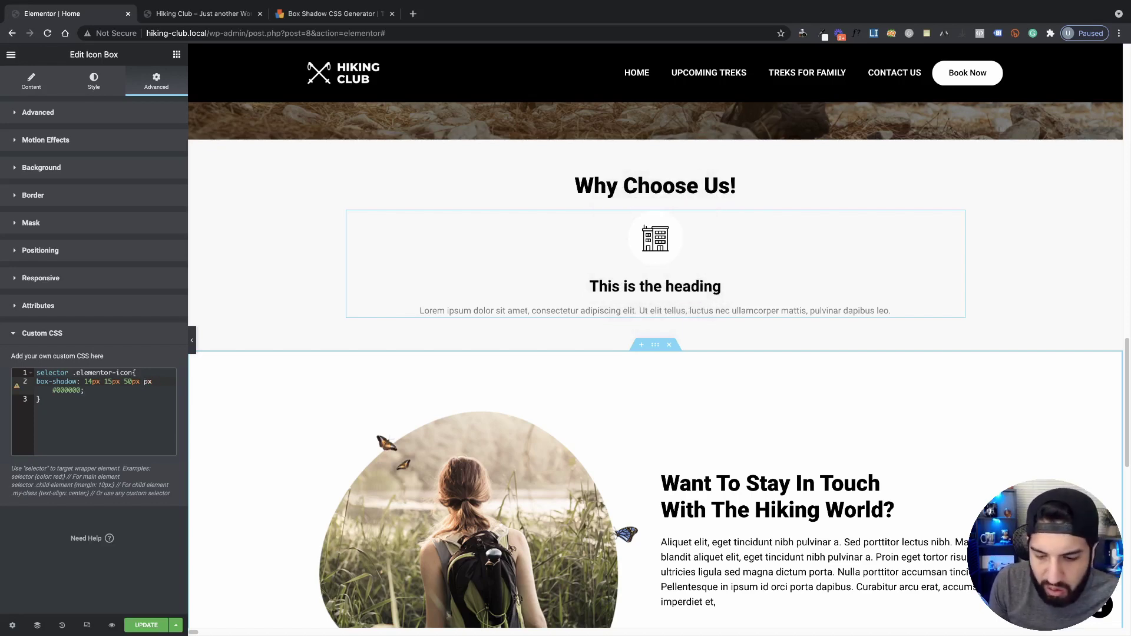
pyautogui.write('-3')
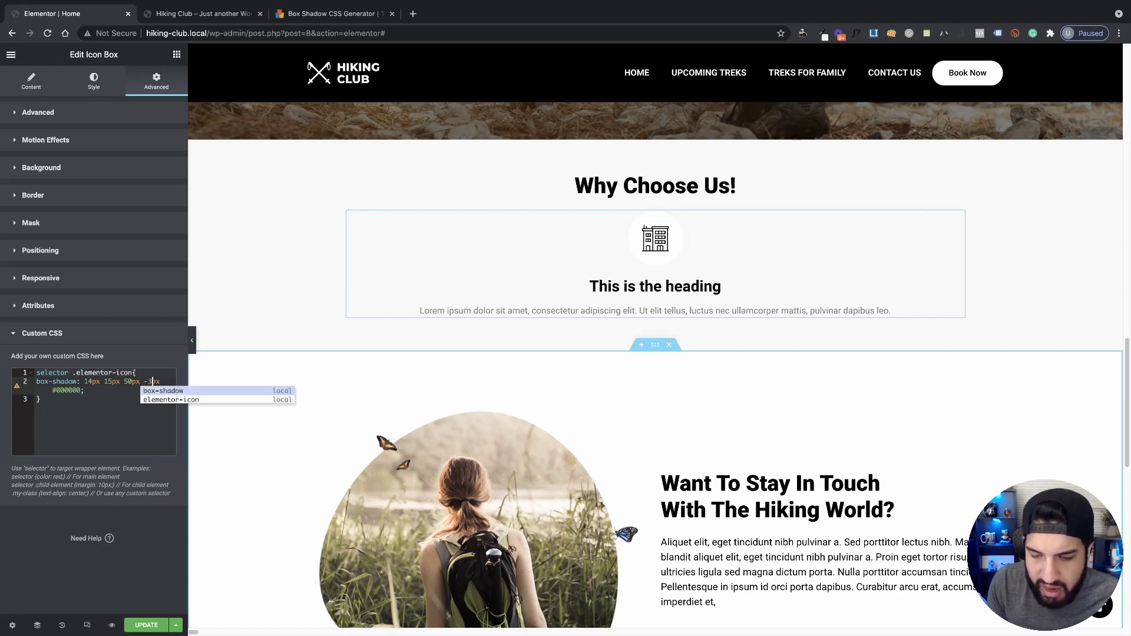
pyautogui.write('0')
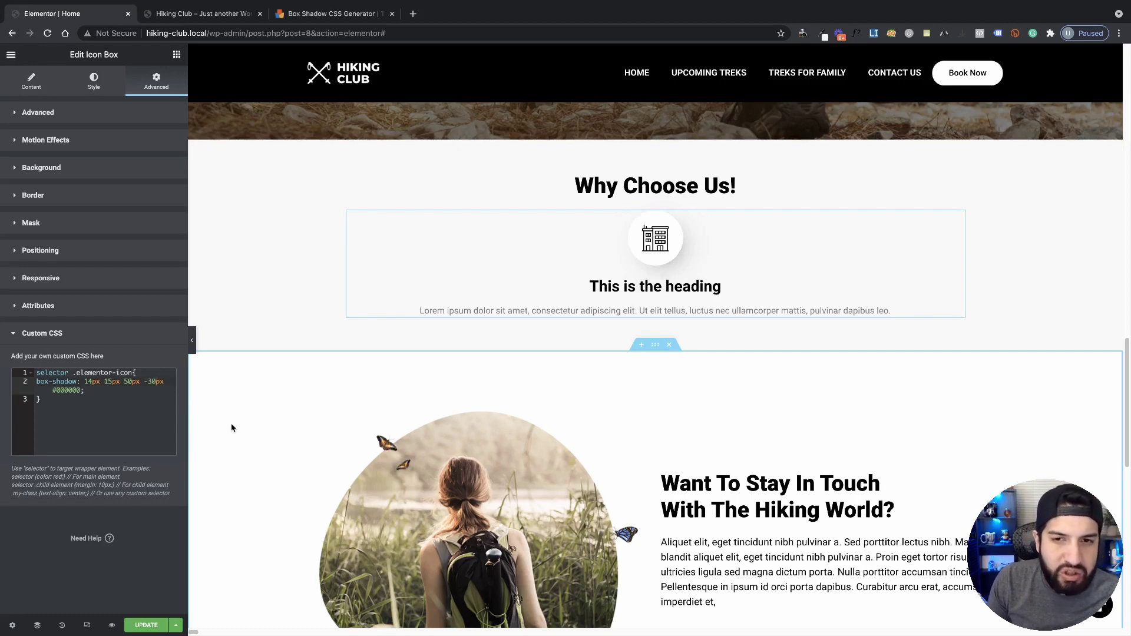
# Try box-shadow blur values of 50, 100 and 50px while watching the preview.
pyautogui.click(154, 384)
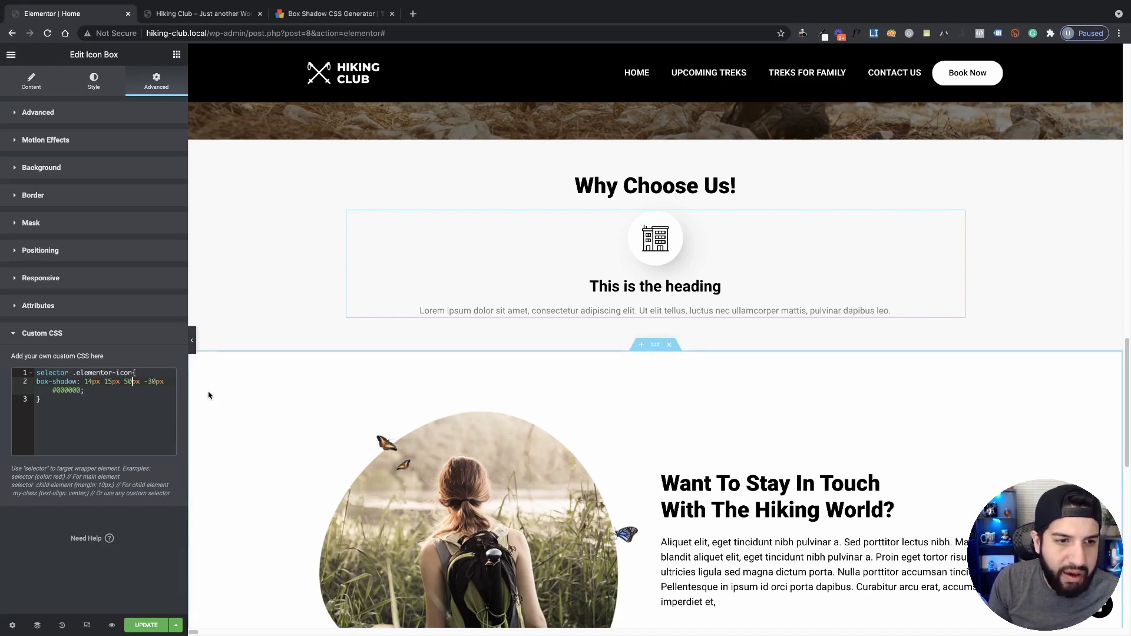
pyautogui.press('Left')
pyautogui.press('Left')
pyautogui.press('Left')
pyautogui.press('Left')
pyautogui.press('Left')
pyautogui.press('Left')
pyautogui.press('BackSpace')
pyautogui.press('BackSpace')
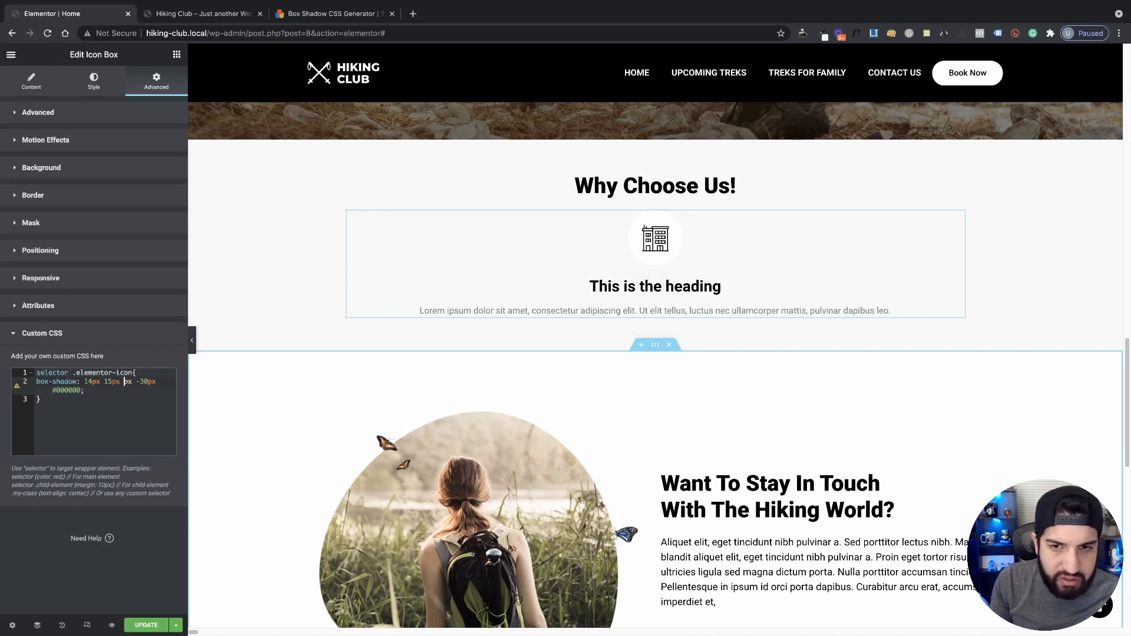
pyautogui.write('50')
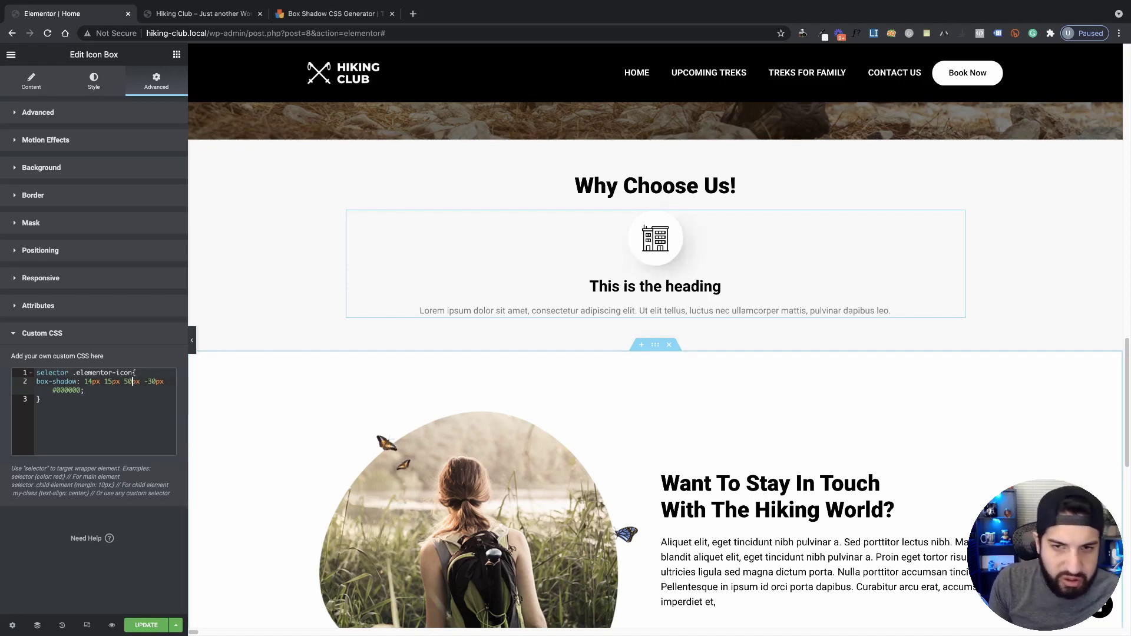
pyautogui.press('BackSpace')
pyautogui.press('BackSpace')
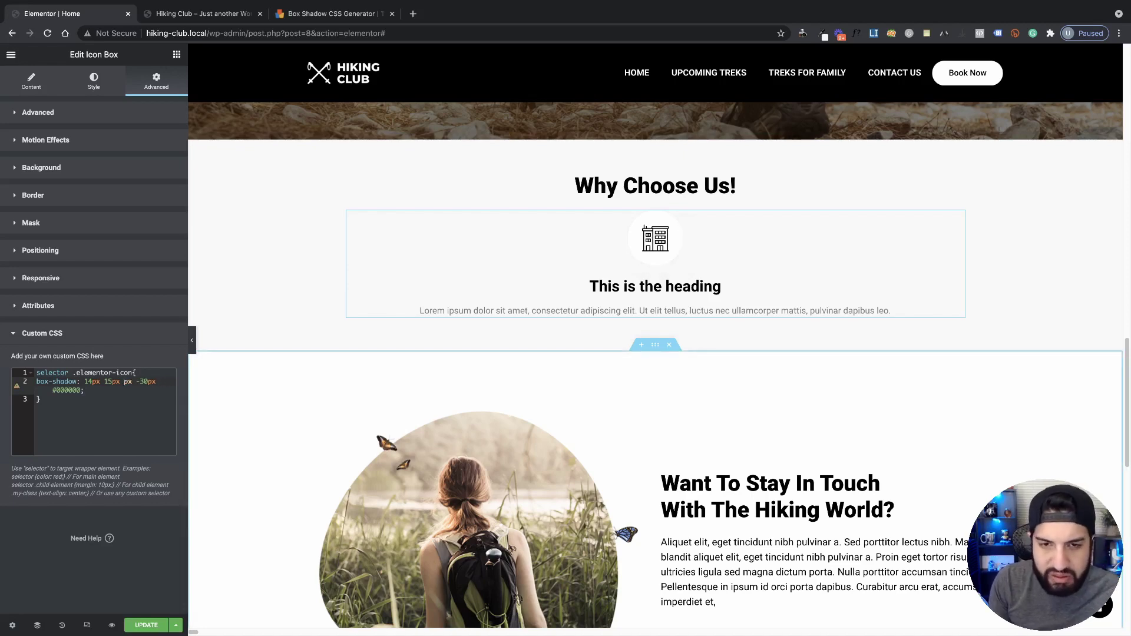
pyautogui.write('100')
pyautogui.press('BackSpace')
pyautogui.press('BackSpace')
pyautogui.press('BackSpace')
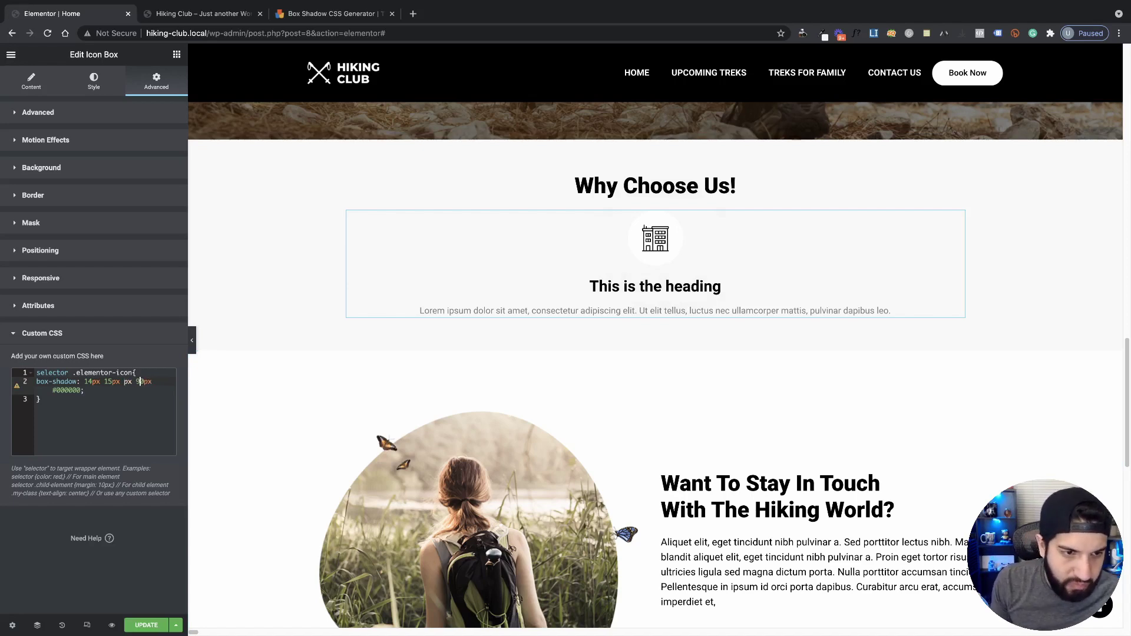
pyautogui.write('50')
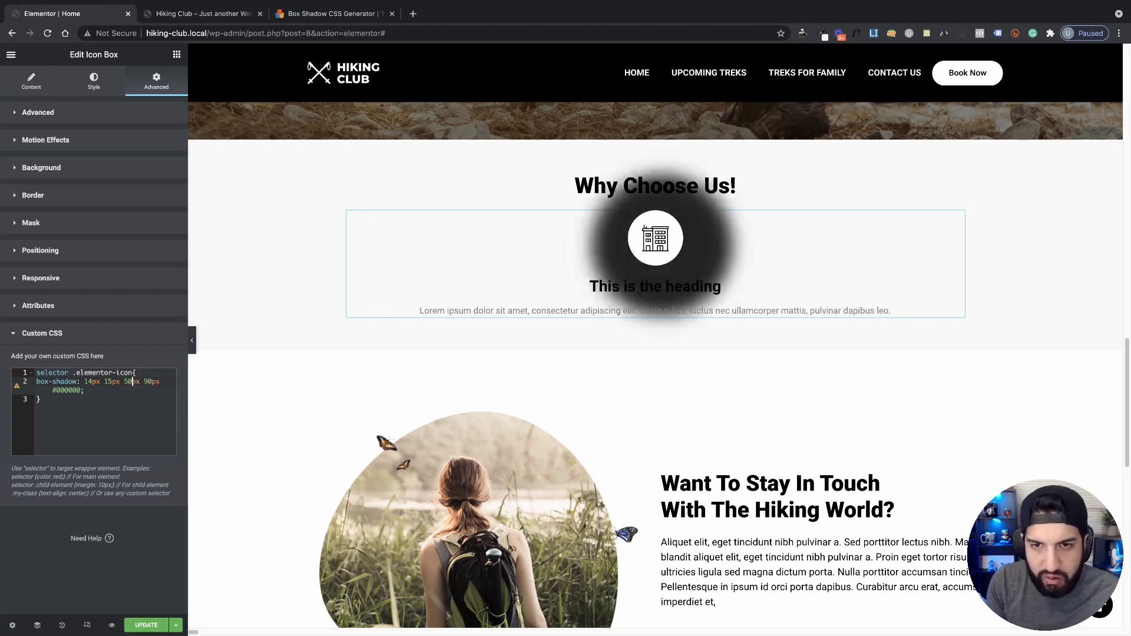
# Try further blur values of 0, 10, 40, 80 and finally 50px.
pyautogui.press('BackSpace')
pyautogui.press('BackSpace')
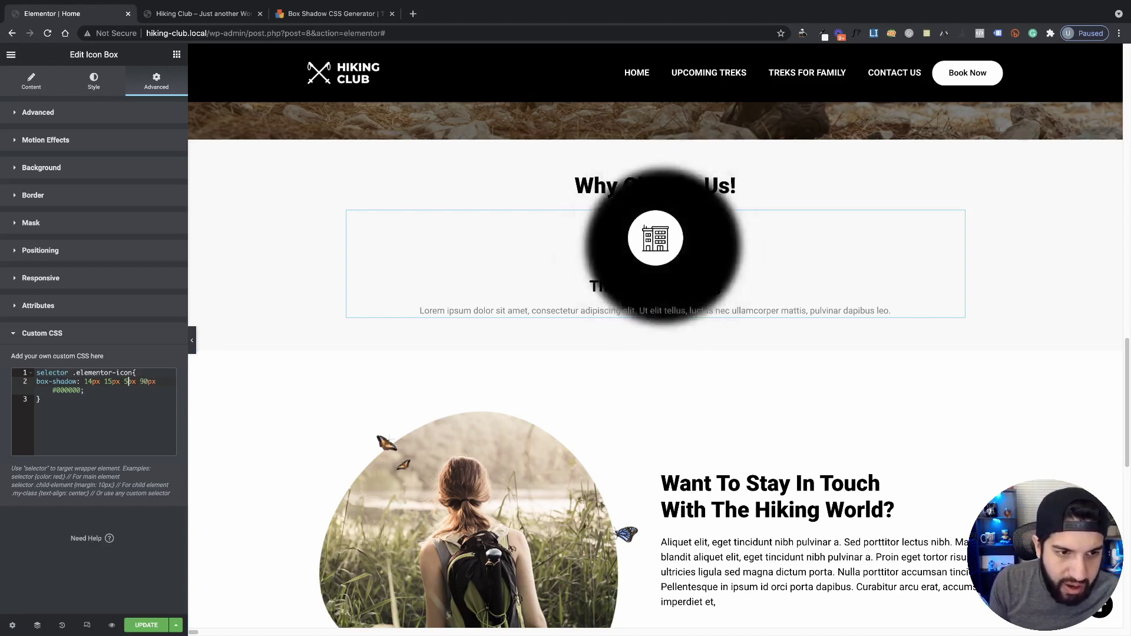
pyautogui.write('0')
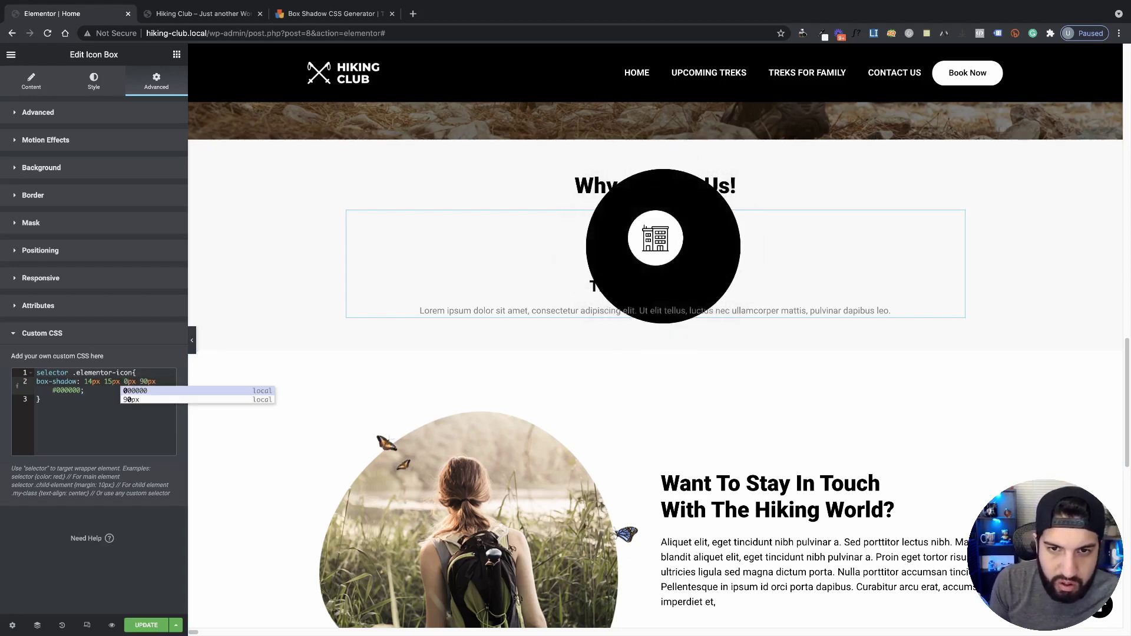
pyautogui.press('BackSpace')
pyautogui.write('10')
pyautogui.press('BackSpace')
pyautogui.write('40')
pyautogui.press('BackSpace')
pyautogui.press('BackSpace')
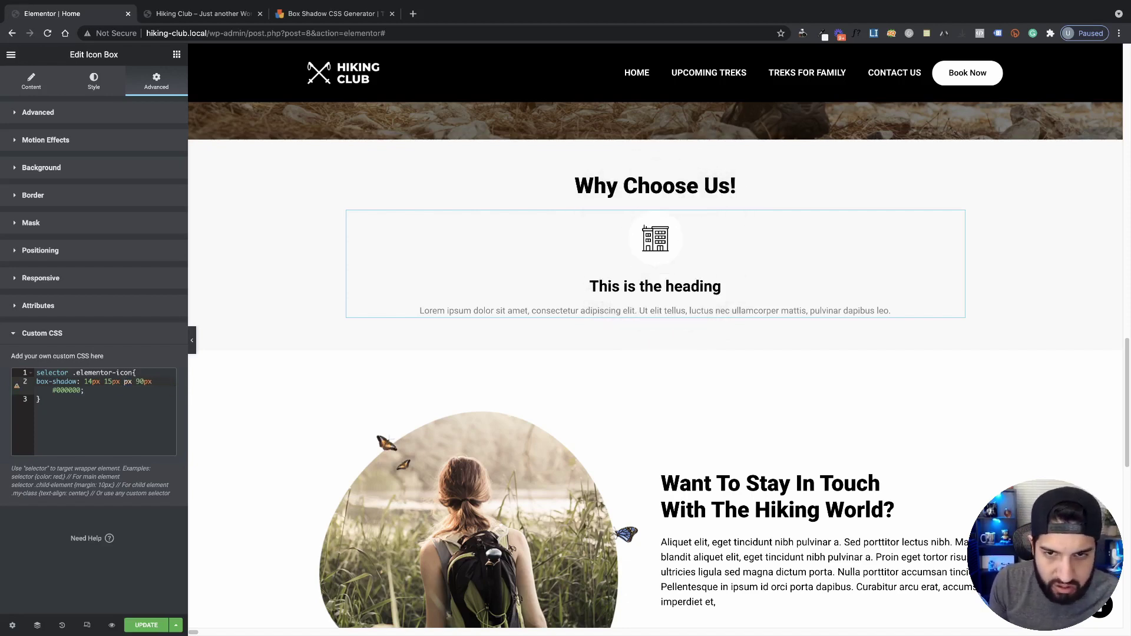
pyautogui.write('80')
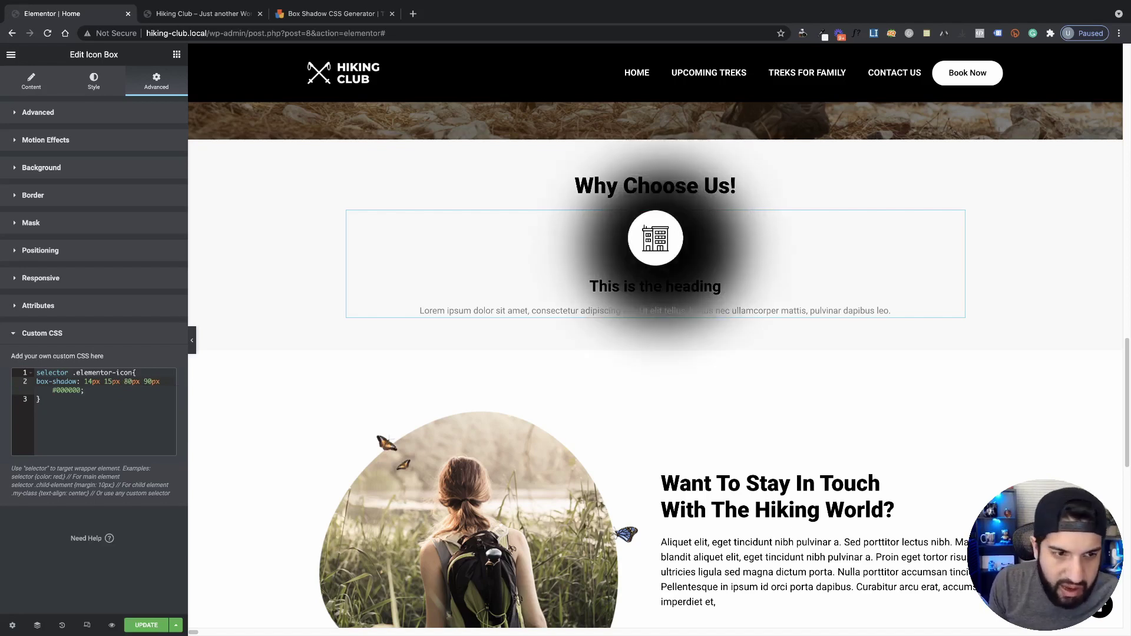
pyautogui.press('BackSpace')
pyautogui.press('BackSpace')
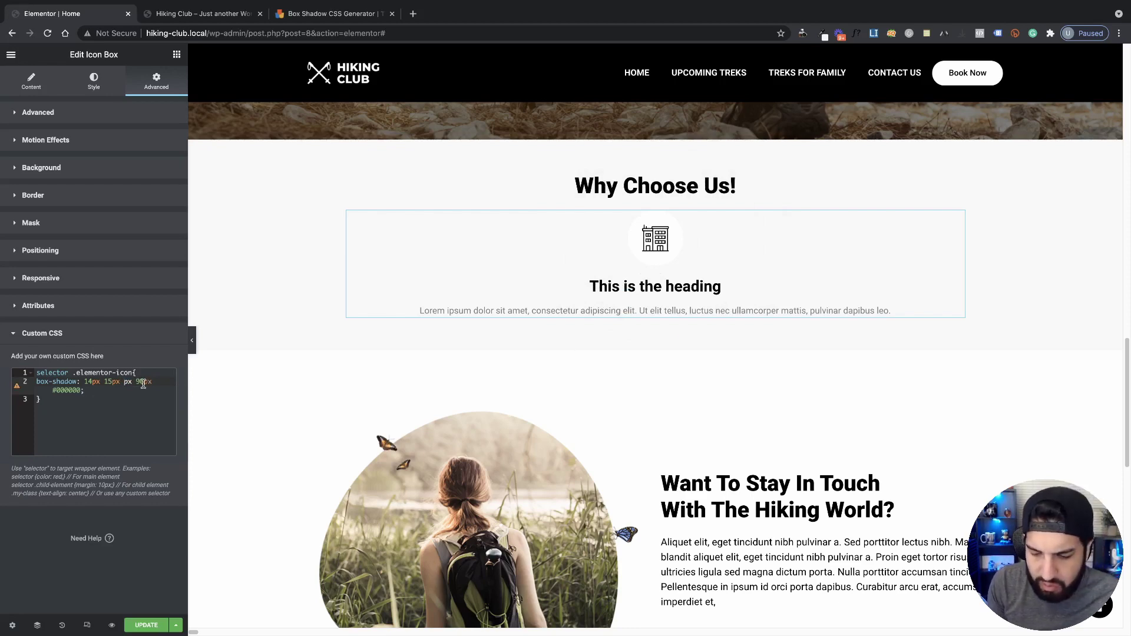
pyautogui.write('50')
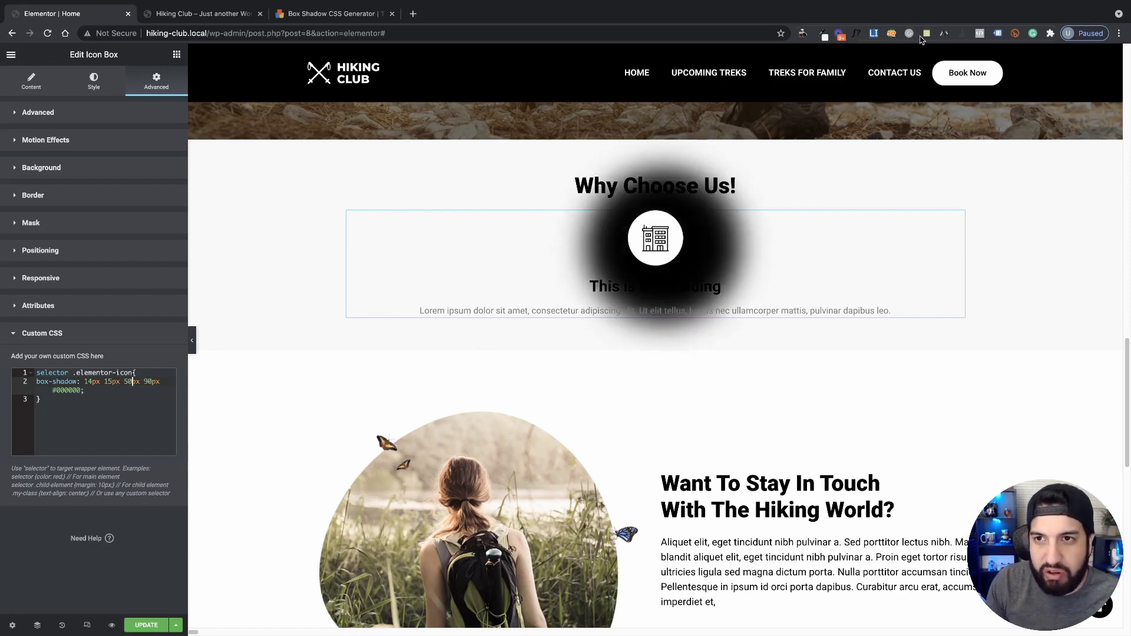
# Replace the edited box-shadow line with the saved 14px 15px 50px -30px #000000 version.
pyautogui.click(924, 34)
pyautogui.moveTo(596, 117)
pyautogui.mouseDown()
pyautogui.moveTo(612, 116)
pyautogui.moveTo(592, 113)
pyautogui.mouseUp()
pyautogui.hotkey('ctrl', 'c')
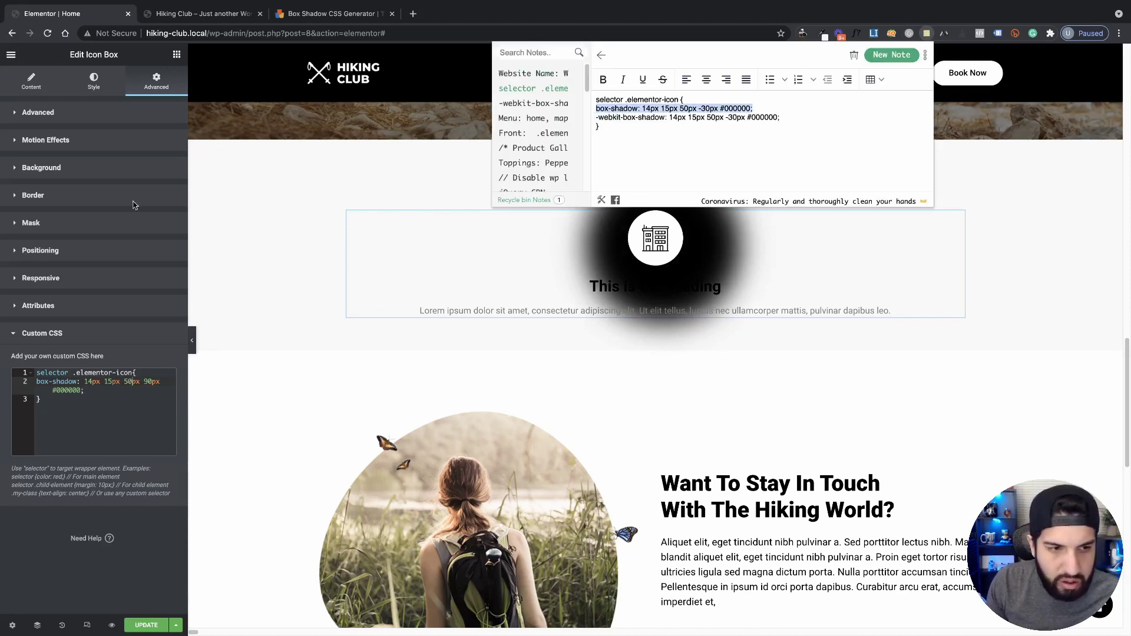
pyautogui.click(92, 395)
pyautogui.moveTo(118, 392); pyautogui.dragTo(8, 383)
pyautogui.hotkey('ctrl', 'v')
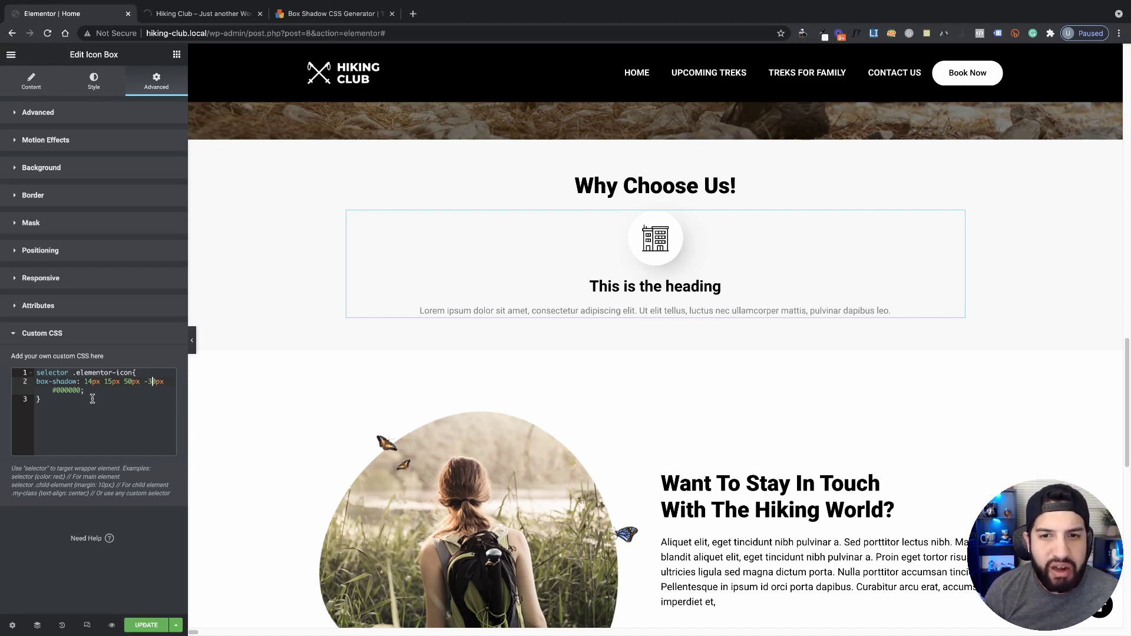
pyautogui.click(76, 414)
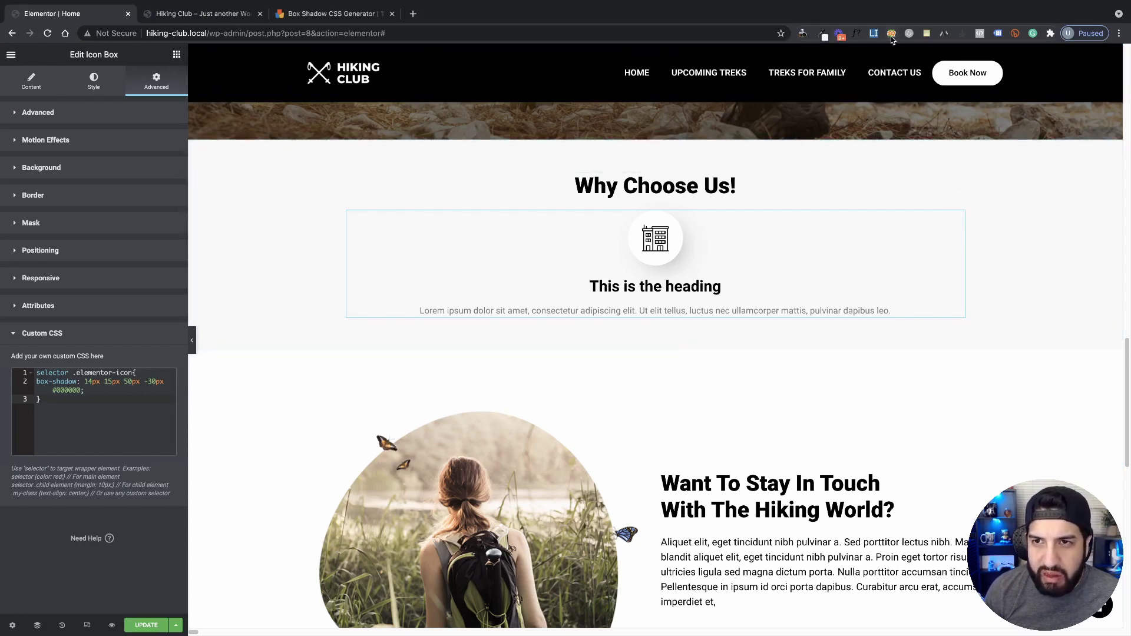
# Add the matching -webkit-box-shadow line from the notes below the box-shadow line.
pyautogui.click(925, 35)
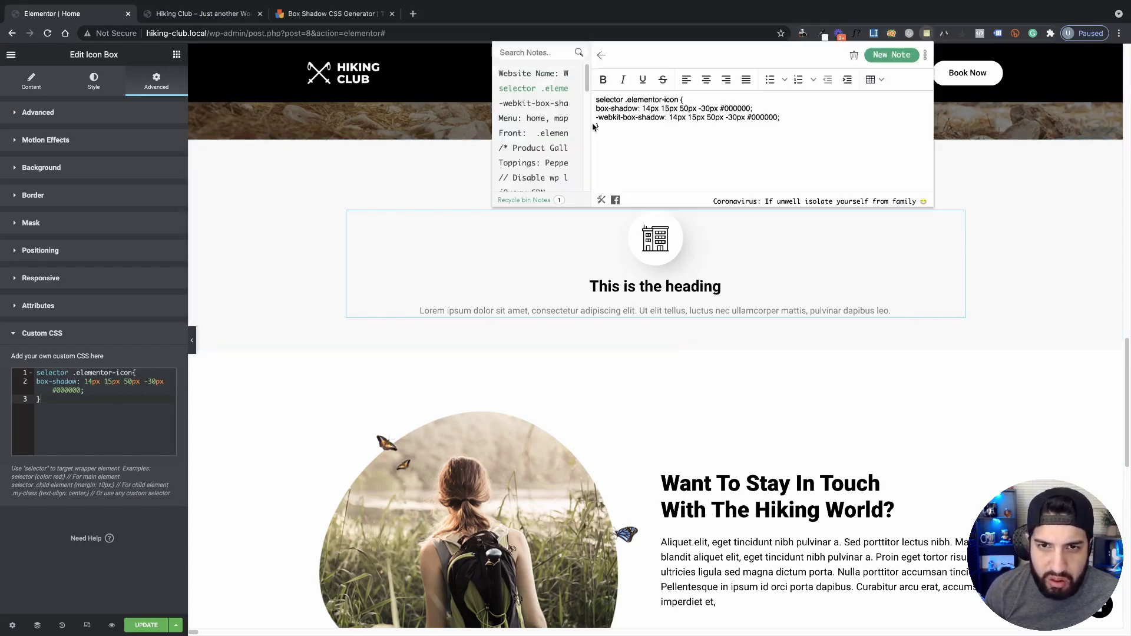
pyautogui.click(595, 127)
pyautogui.write('}')
pyautogui.moveTo(596, 117); pyautogui.dragTo(791, 116)
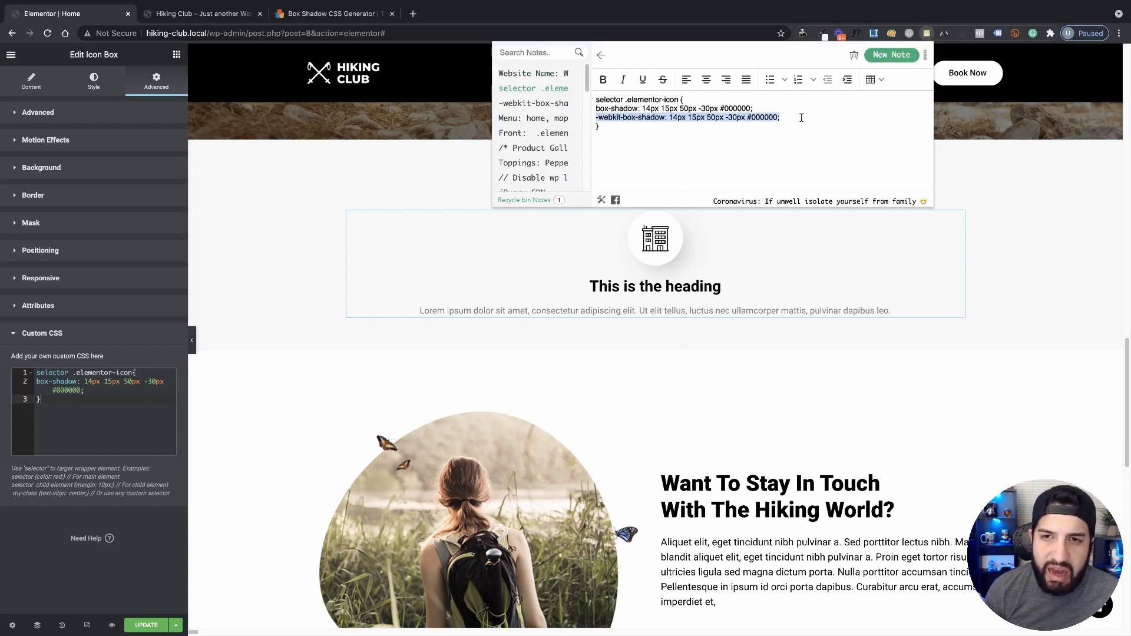
pyautogui.click(779, 119)
pyautogui.moveTo(802, 118); pyautogui.dragTo(594, 122)
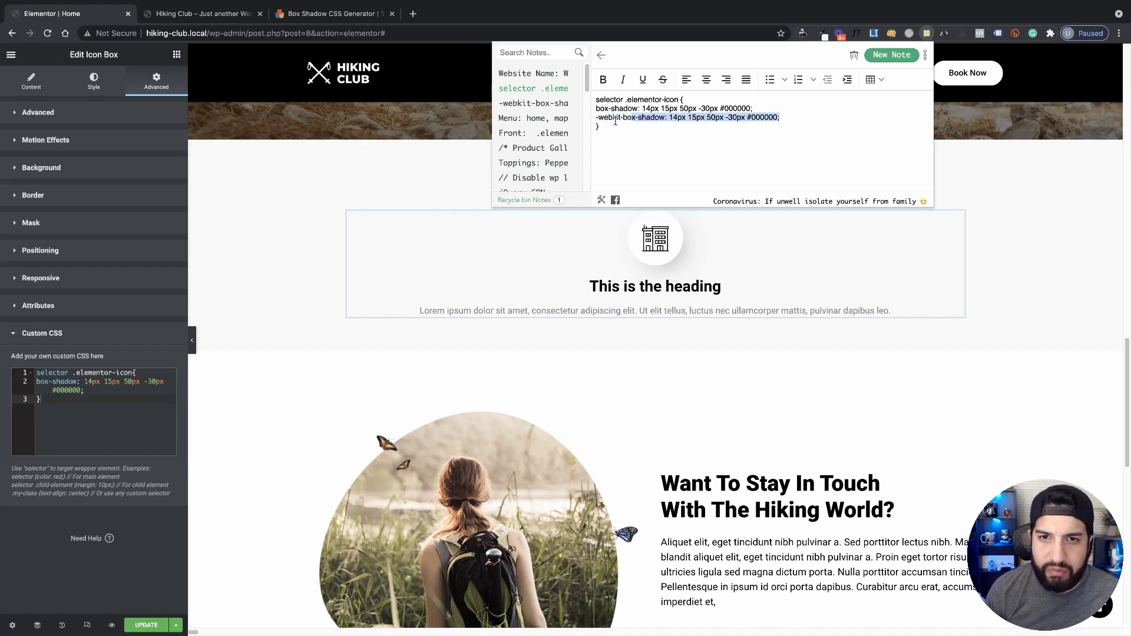
pyautogui.click(792, 123)
pyautogui.moveTo(791, 117); pyautogui.dragTo(585, 120)
pyautogui.hotkey('ctrl', 'c')
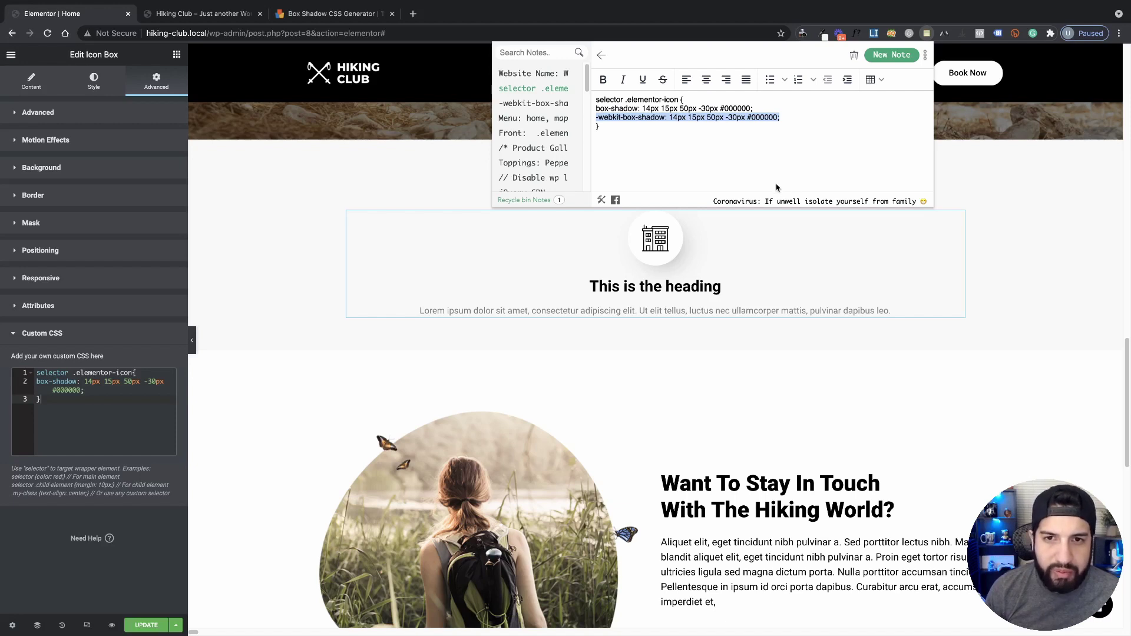
pyautogui.click(122, 382)
pyautogui.click(100, 391)
pyautogui.press('Return')
pyautogui.hotkey('ctrl', 'v')
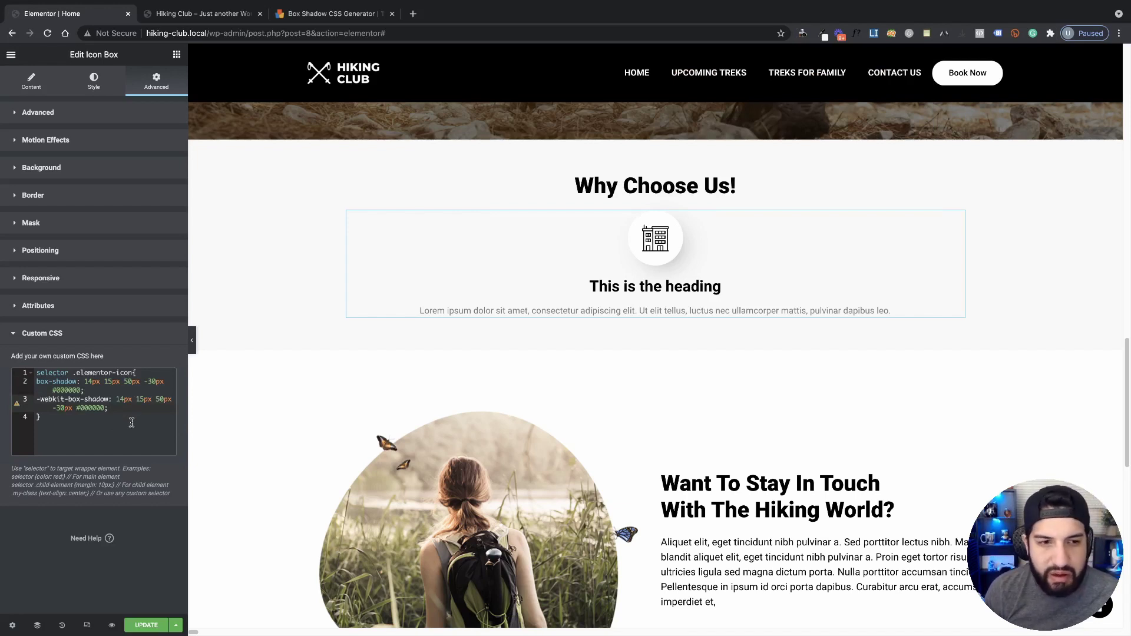
pyautogui.click(47, 419)
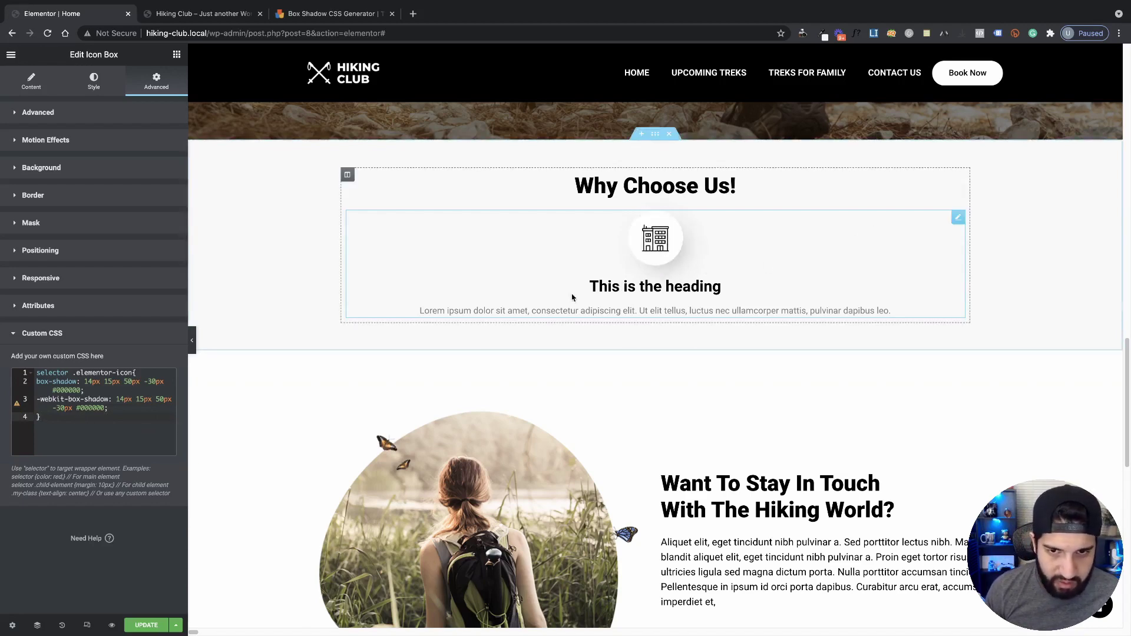
# Duplicate the icon box, then delete the duplicate again.
pyautogui.rightClick(570, 257)
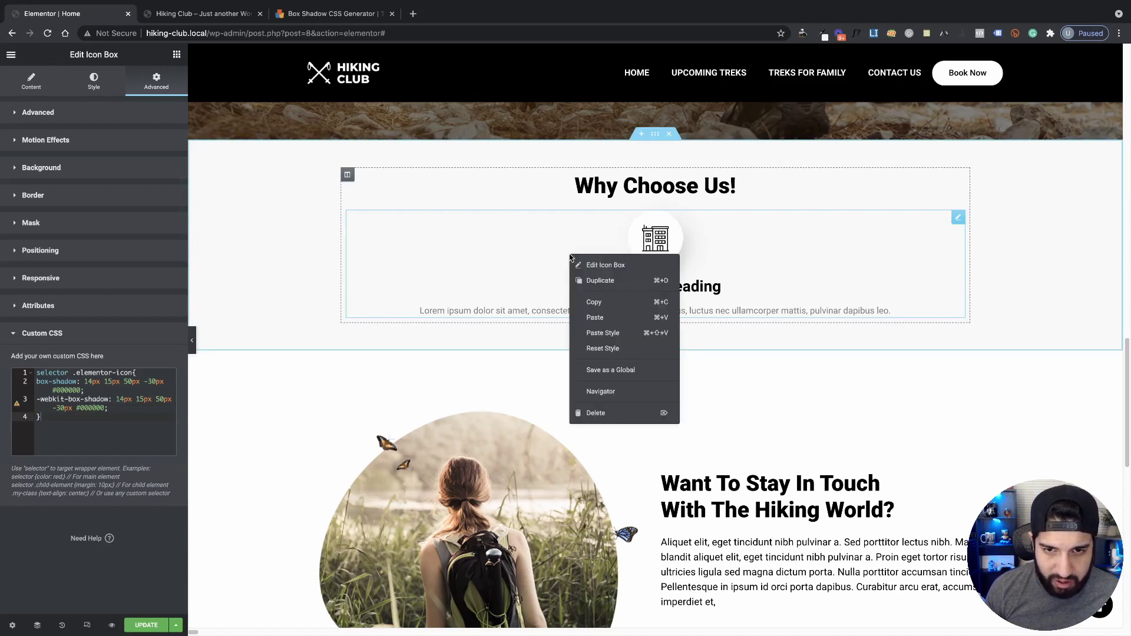
pyautogui.click(597, 286)
pyautogui.rightClick(575, 356)
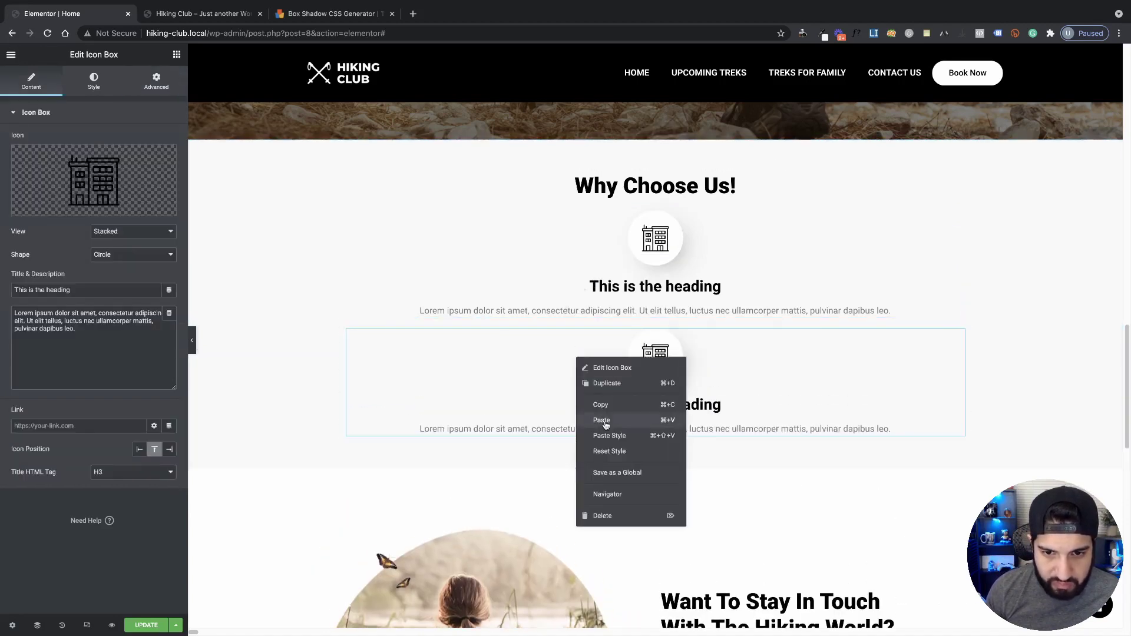
pyautogui.rightClick(955, 337)
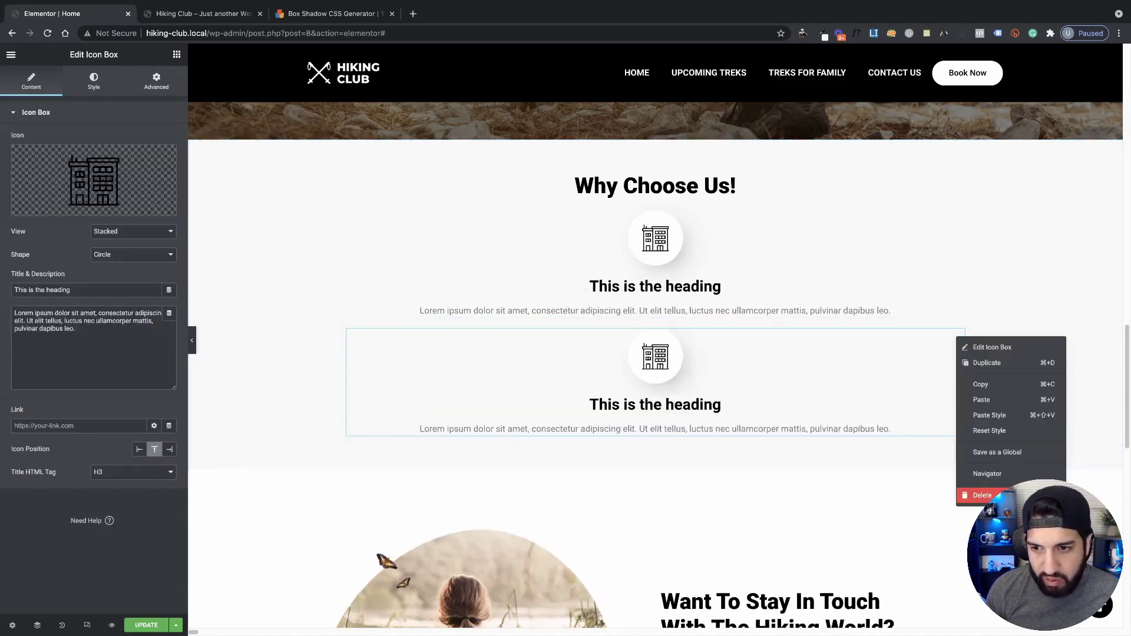
pyautogui.click(973, 492)
# Set the icon box's Positioning width to Custom, about 260px.
pyautogui.click(692, 288)
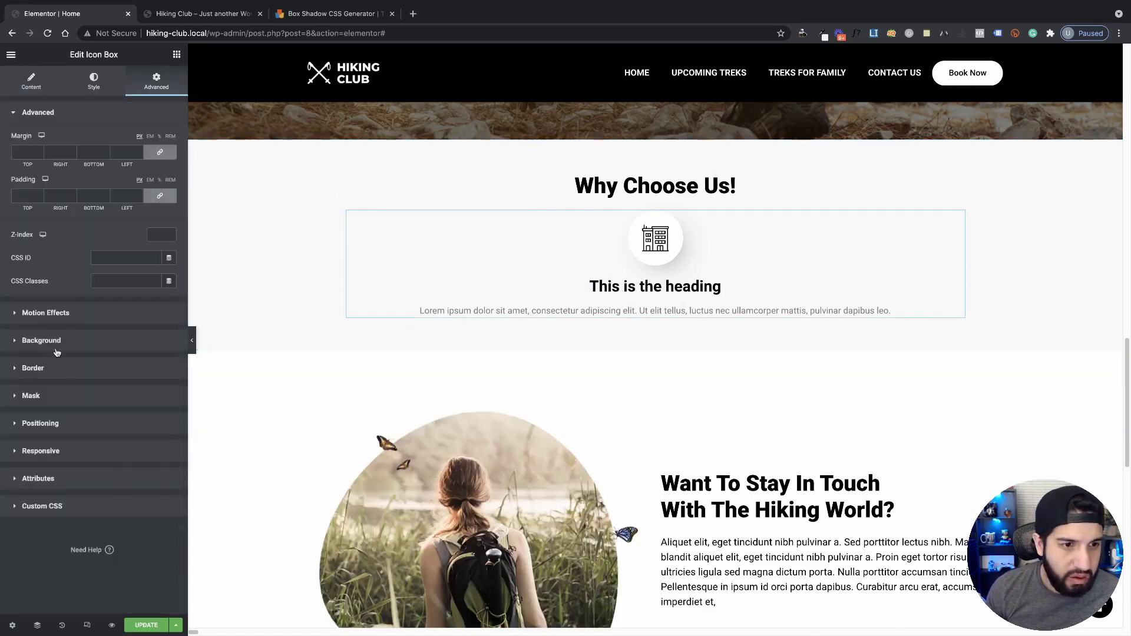
pyautogui.click(69, 425)
pyautogui.click(118, 282)
pyautogui.click(126, 295)
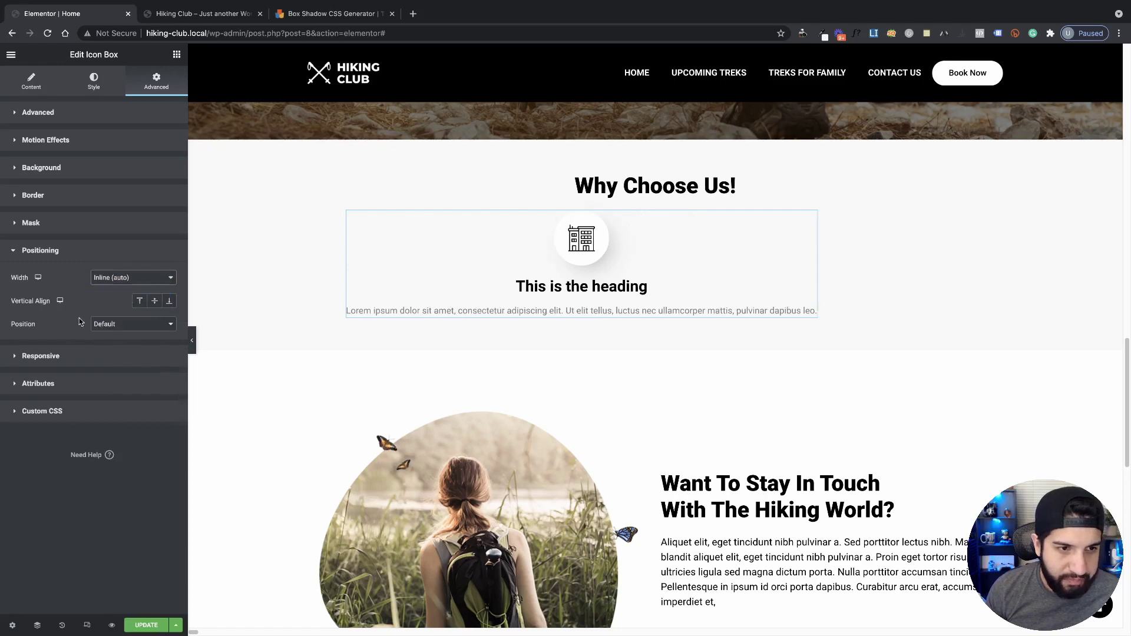
pyautogui.click(111, 280)
pyautogui.click(112, 294)
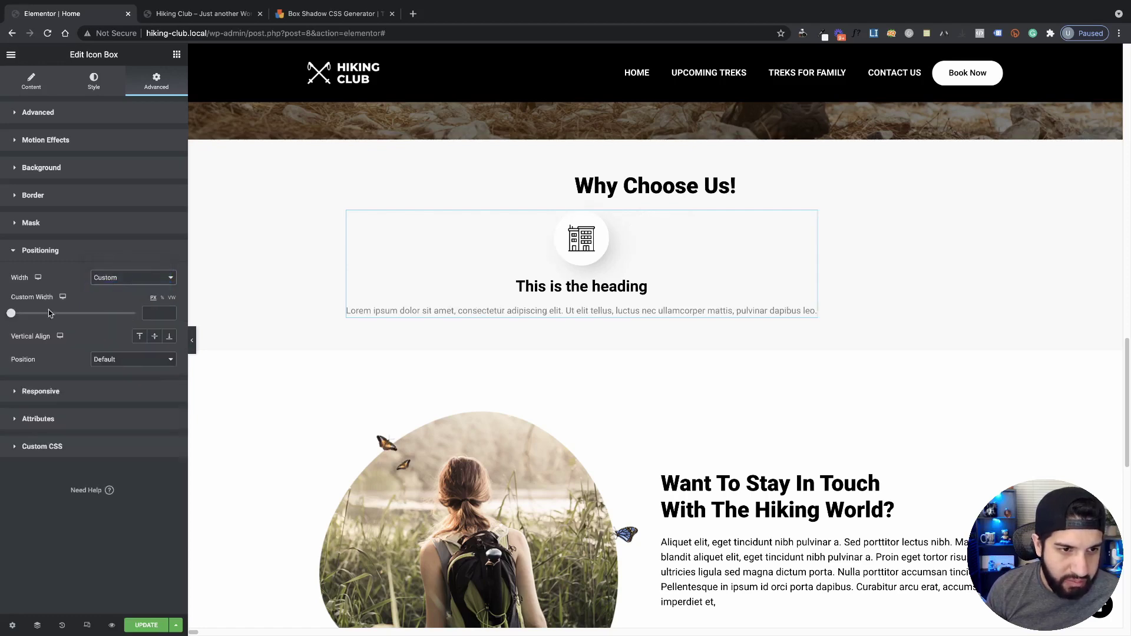
pyautogui.moveTo(11, 314); pyautogui.dragTo(44, 314)
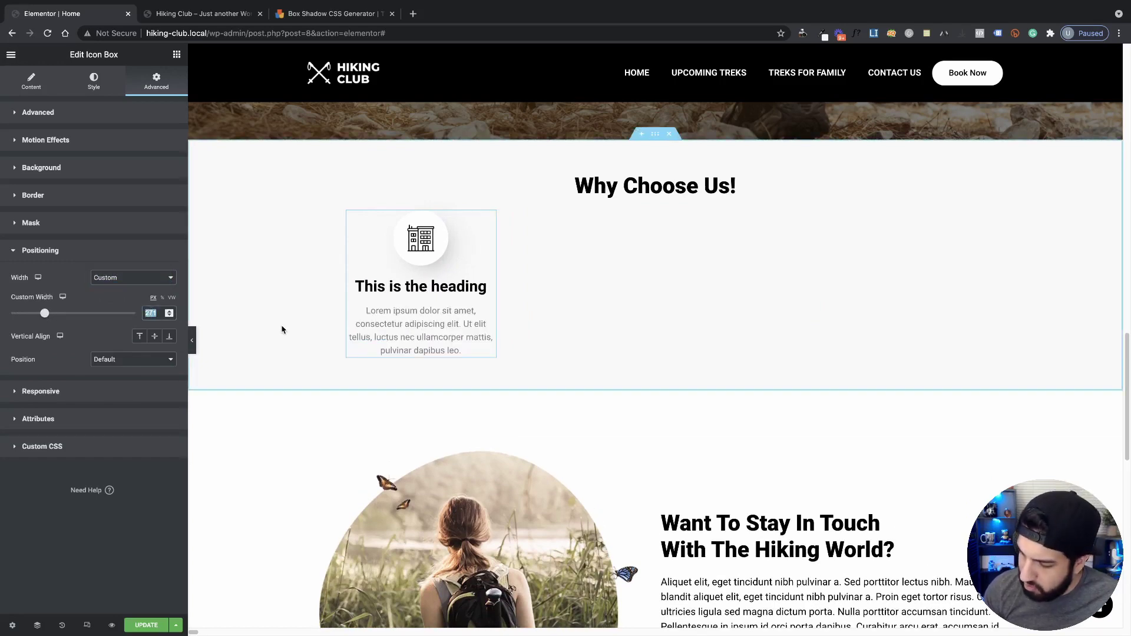
# Duplicate the icon box twice to make three boxes.
pyautogui.rightClick(423, 288)
pyautogui.click(459, 312)
pyautogui.rightClick(530, 281)
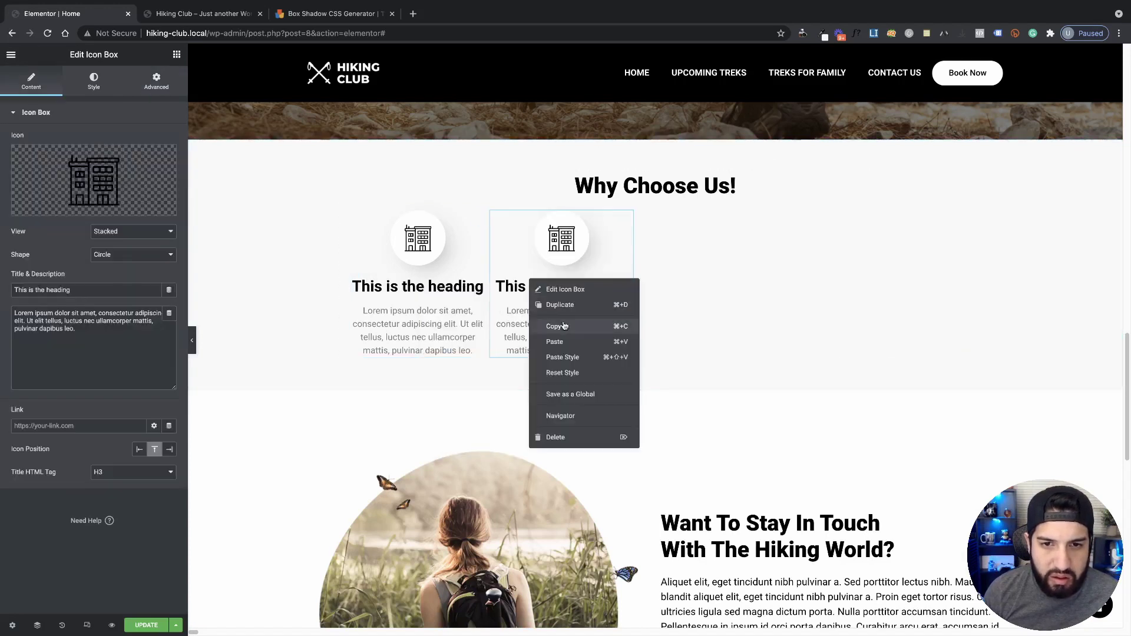
pyautogui.click(559, 305)
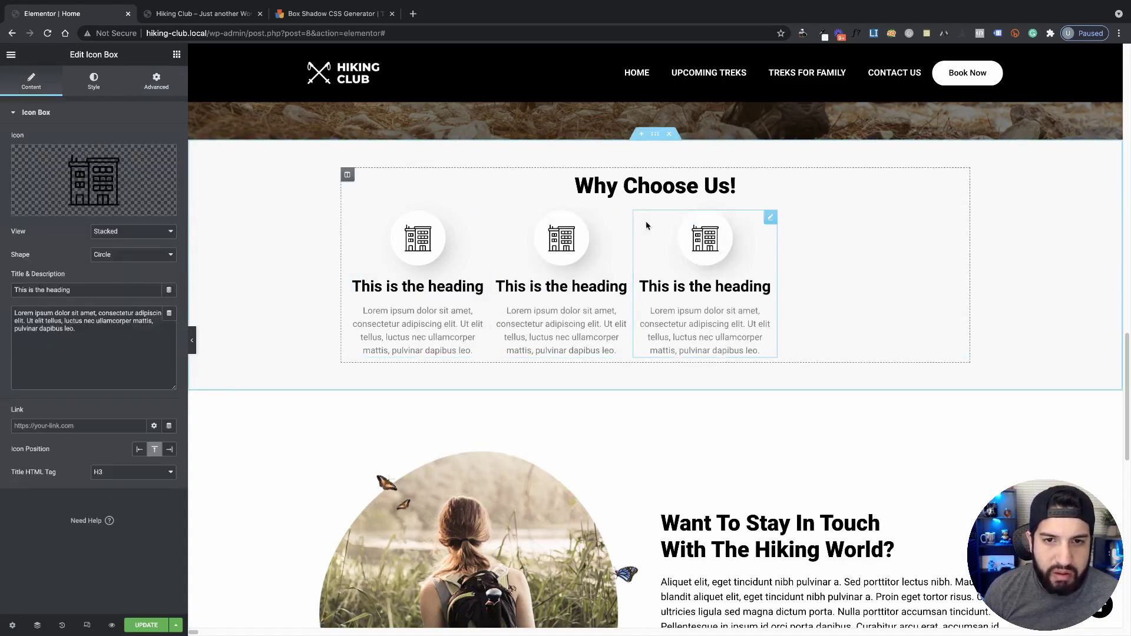
# Set the column's Horizontal Align to Space Between.
pyautogui.click(347, 174)
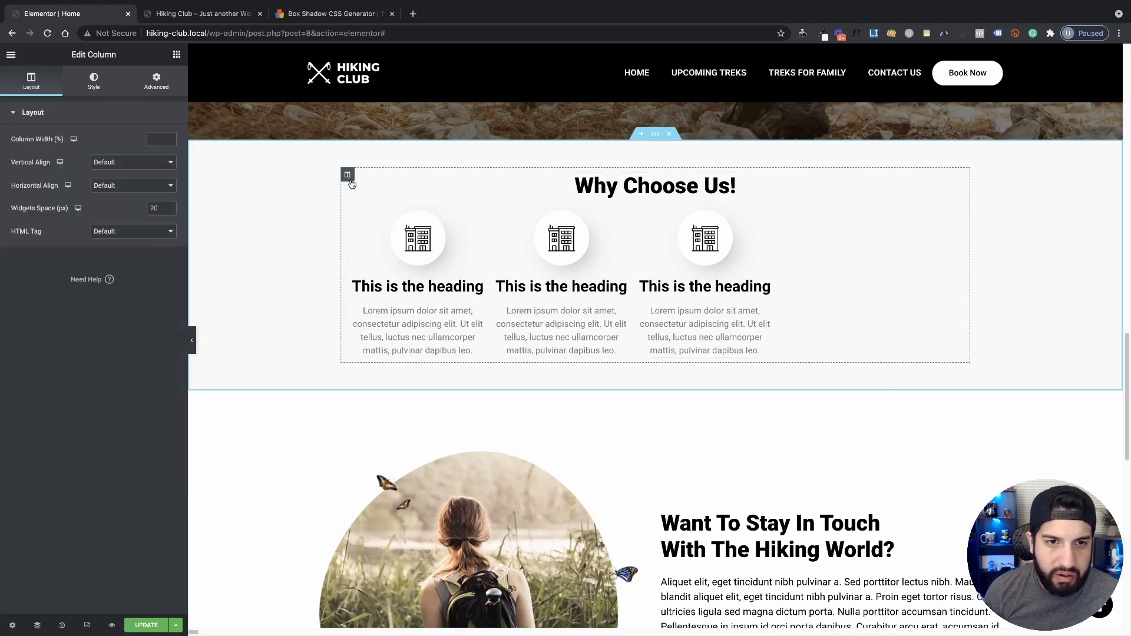
pyautogui.click(131, 186)
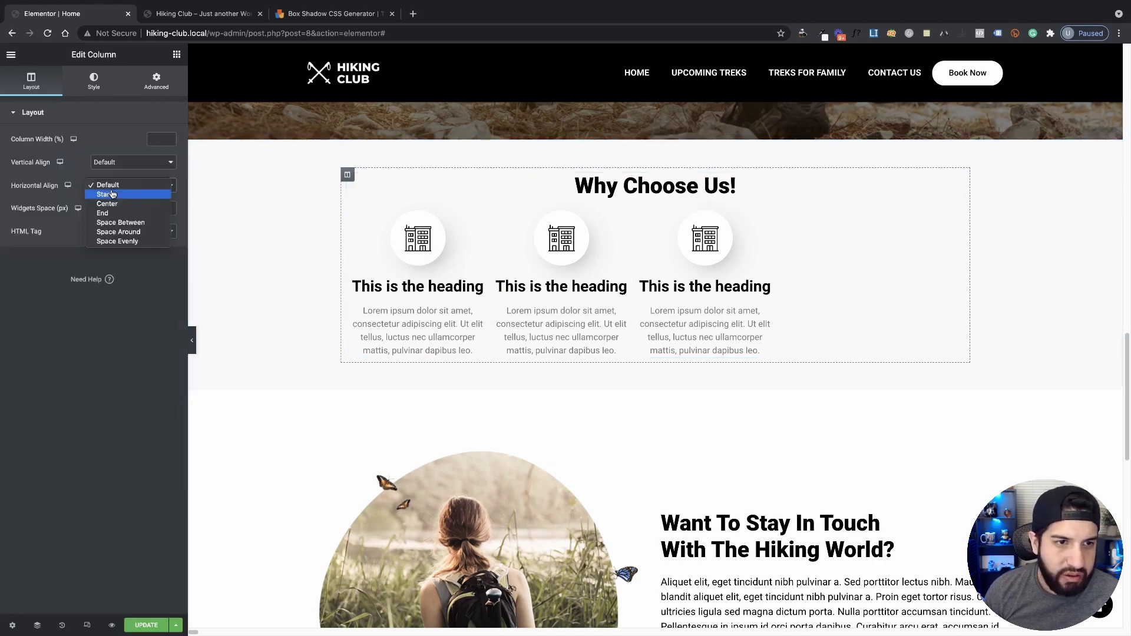
pyautogui.click(138, 227)
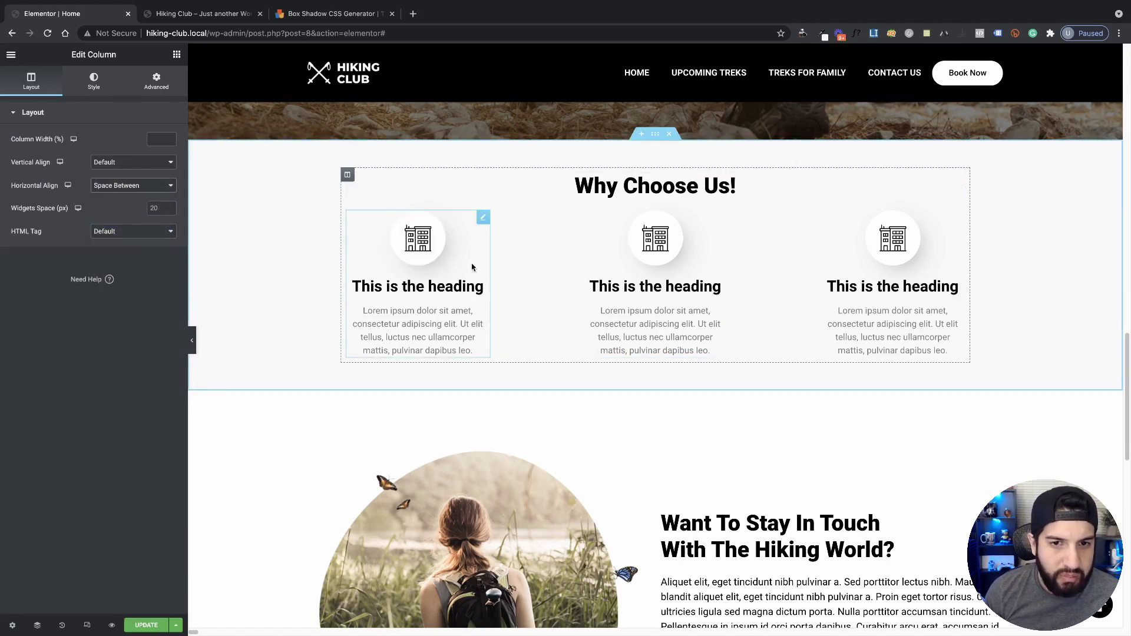
# Duplicate the middle icon box into a fourth box.
pyautogui.click(433, 324)
pyautogui.rightClick(685, 292)
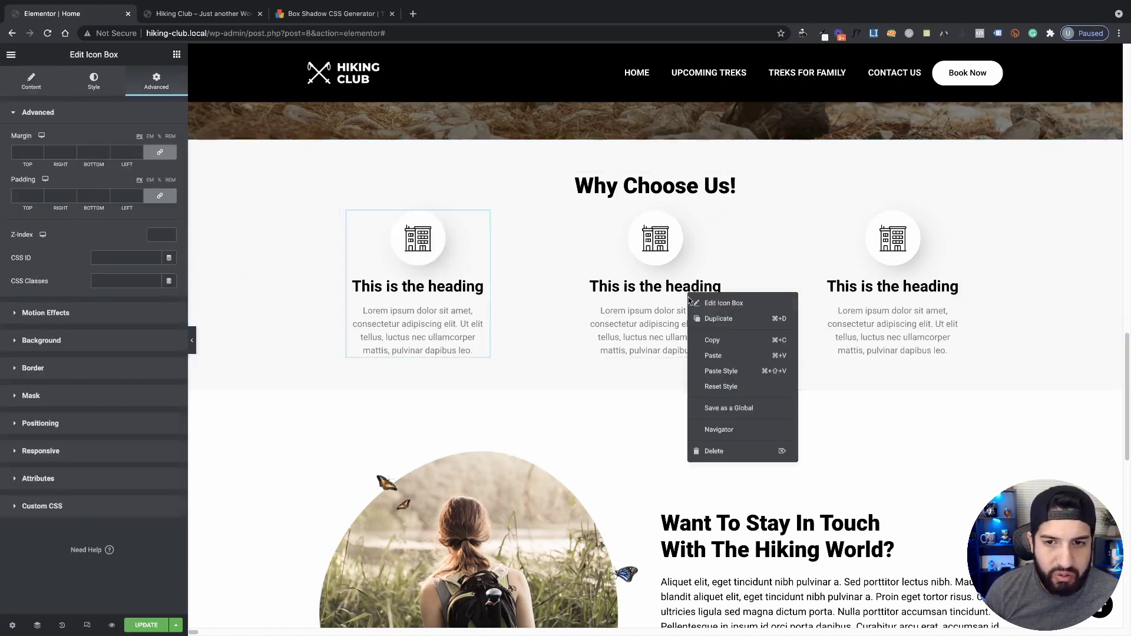
pyautogui.click(712, 321)
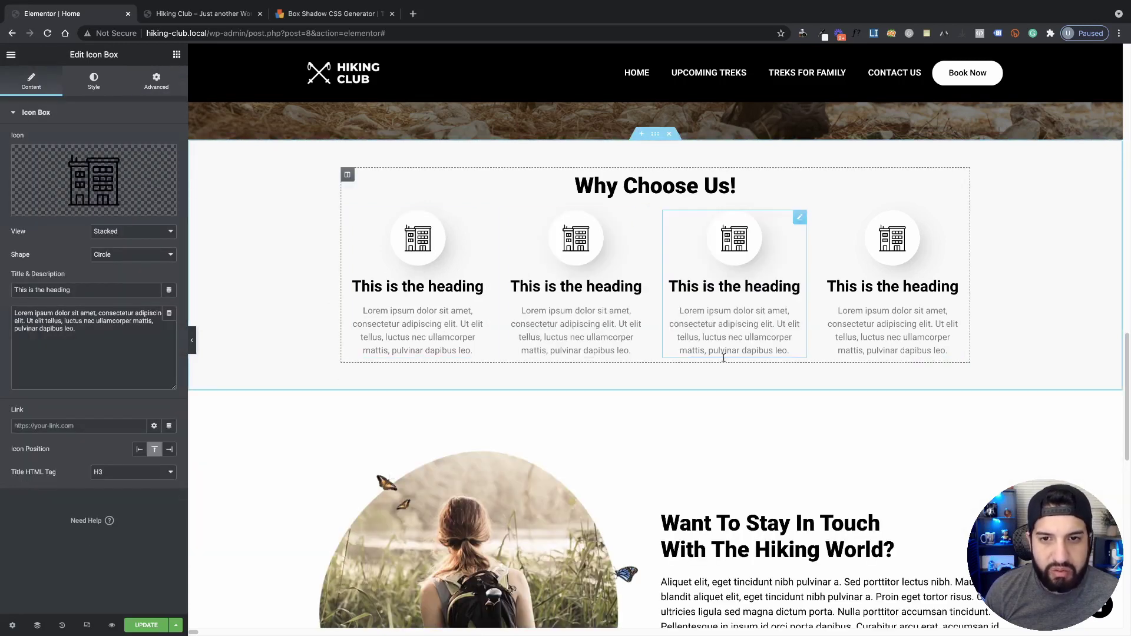
# Set the Why Choose Us! heading's bottom padding to 50, then change it to 30.
pyautogui.click(611, 190)
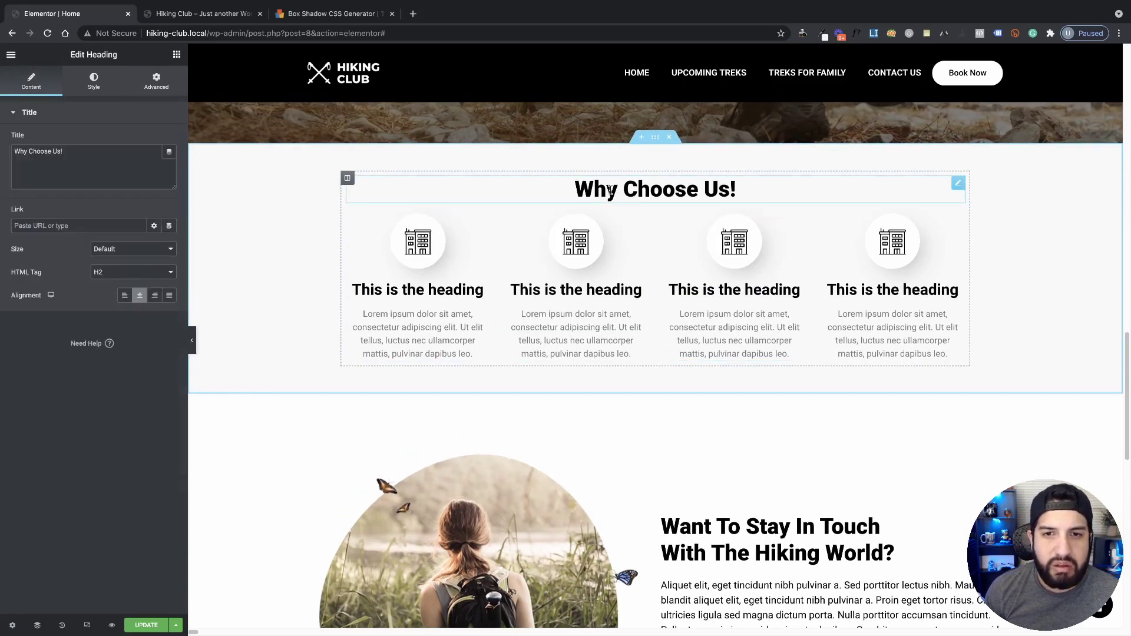
pyautogui.click(156, 81)
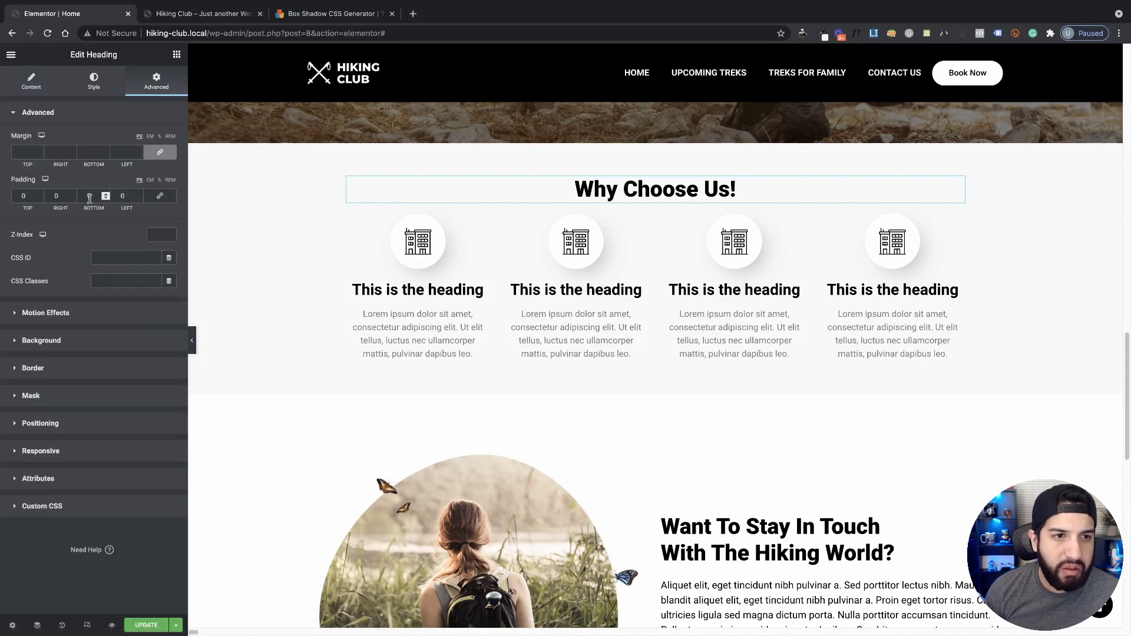
pyautogui.press('Tab')
pyautogui.press('Tab')
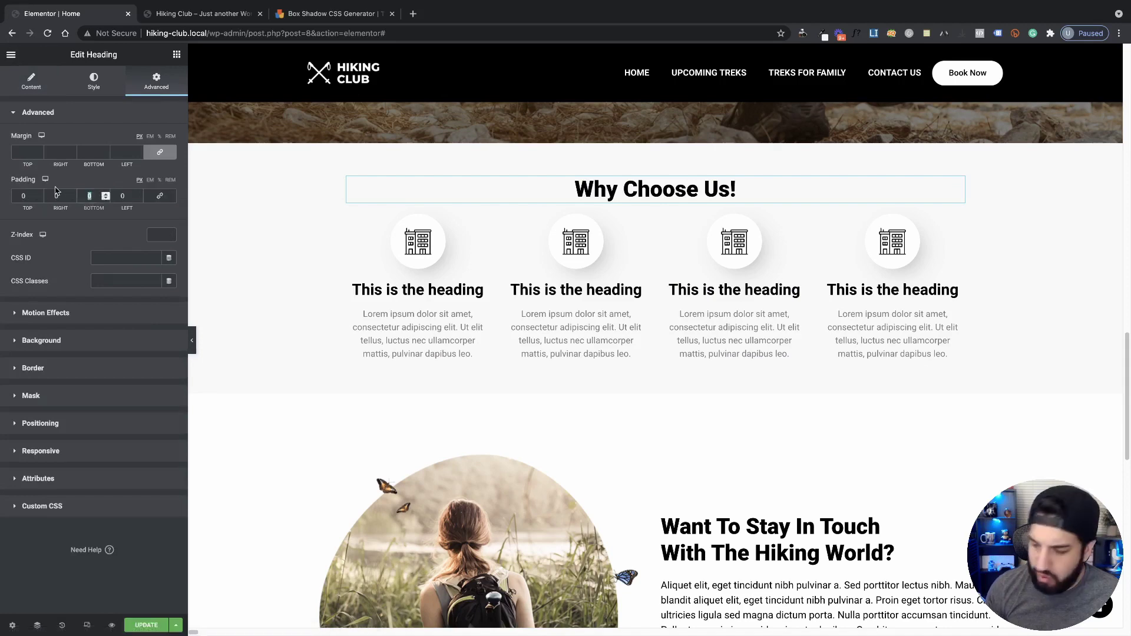
pyautogui.write('50')
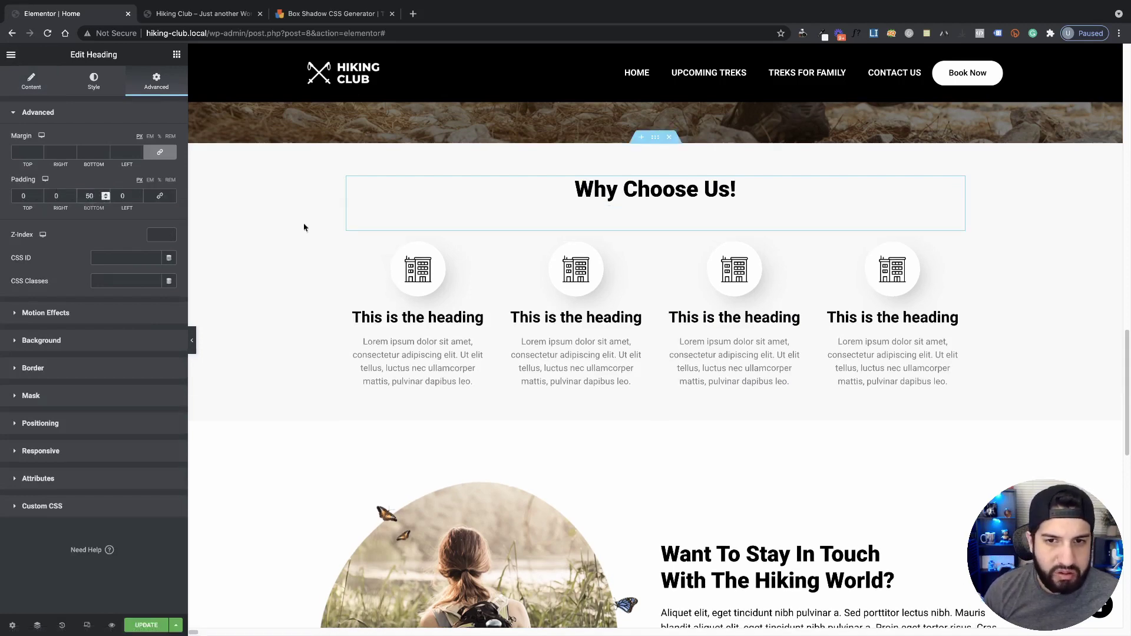
pyautogui.doubleClick(91, 195)
pyautogui.write('30')
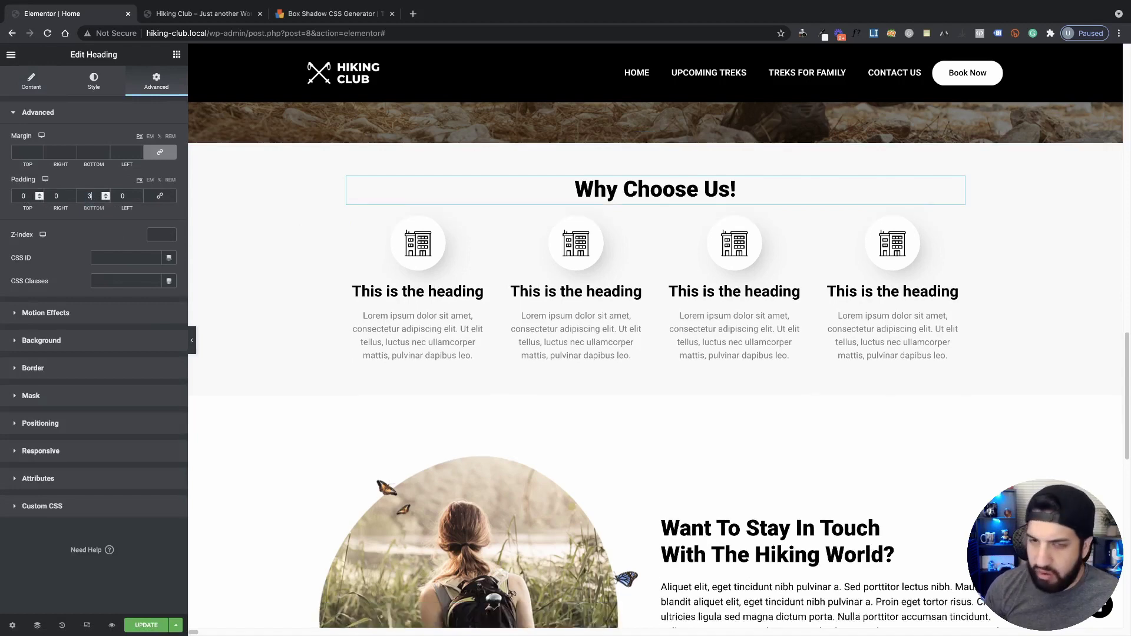
# Swap the first icon box's icon for the uploaded form SVG.
pyautogui.click(418, 259)
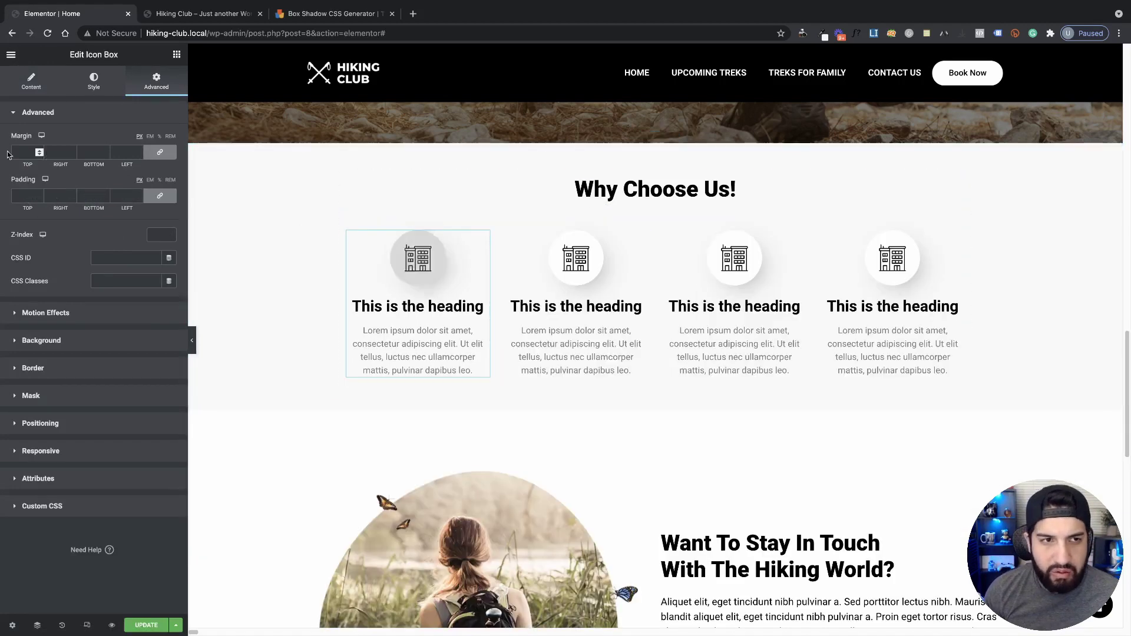
pyautogui.click(31, 80)
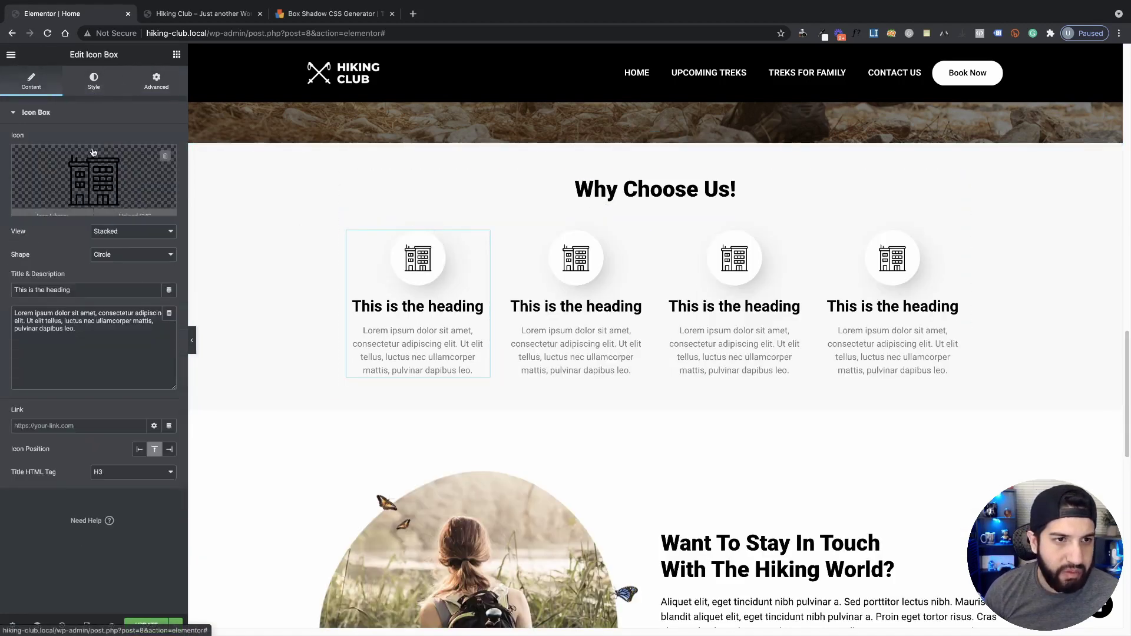
pyautogui.click(93, 180)
pyautogui.click(882, 135)
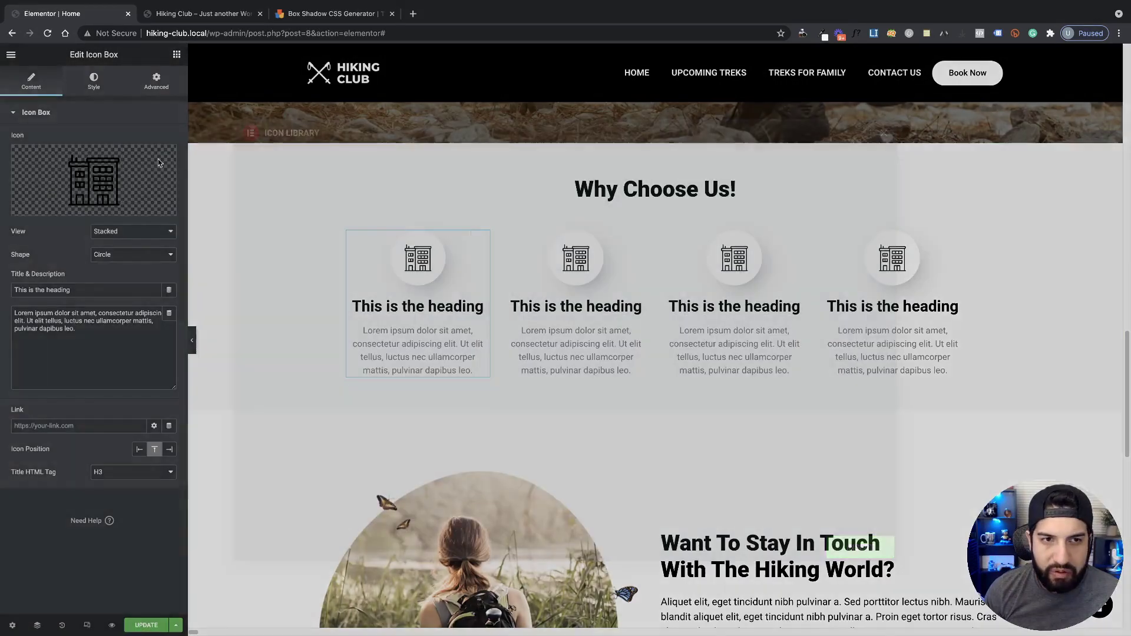
pyautogui.click(126, 210)
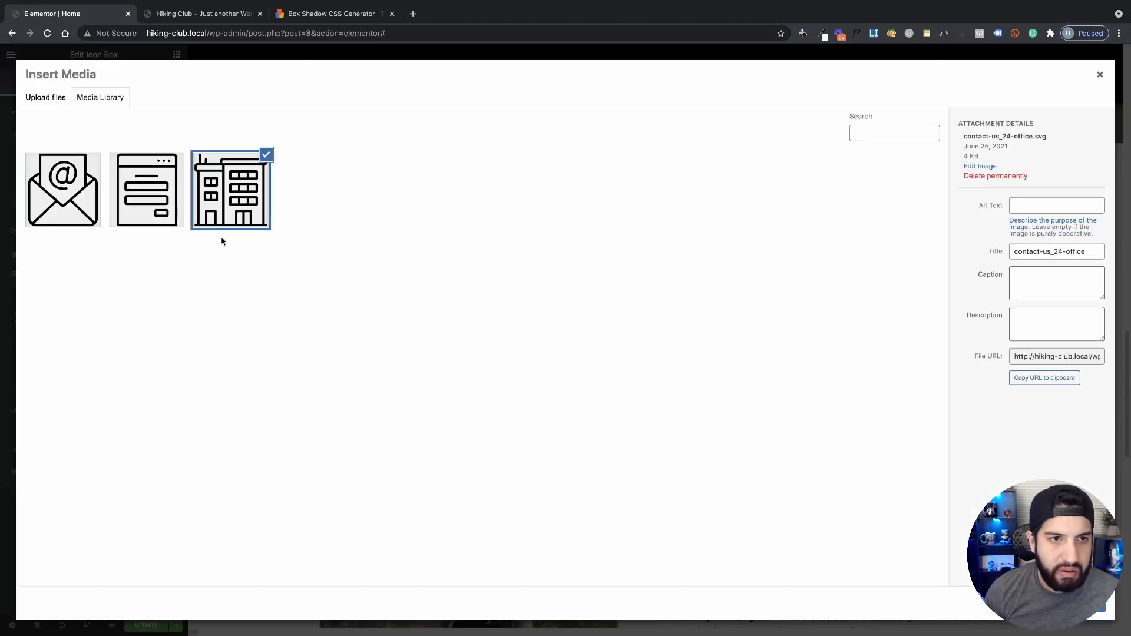
pyautogui.click(131, 210)
pyautogui.click(1078, 607)
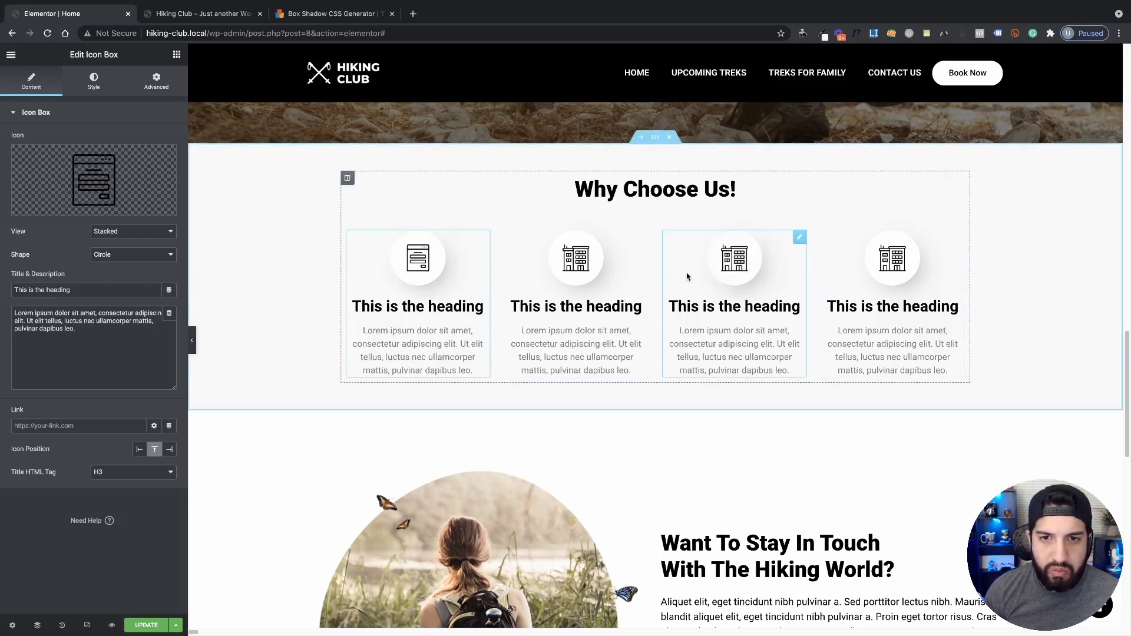
# Swap the third icon box's icon for the uploaded email envelope SVG.
pyautogui.click(724, 277)
pyautogui.click(96, 171)
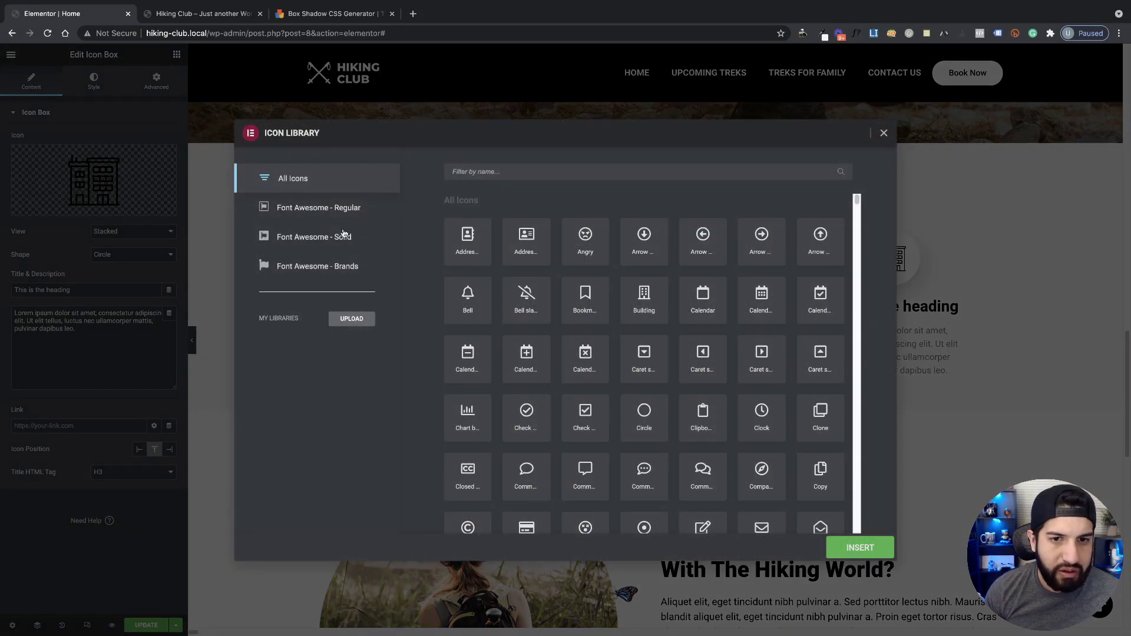
pyautogui.click(883, 132)
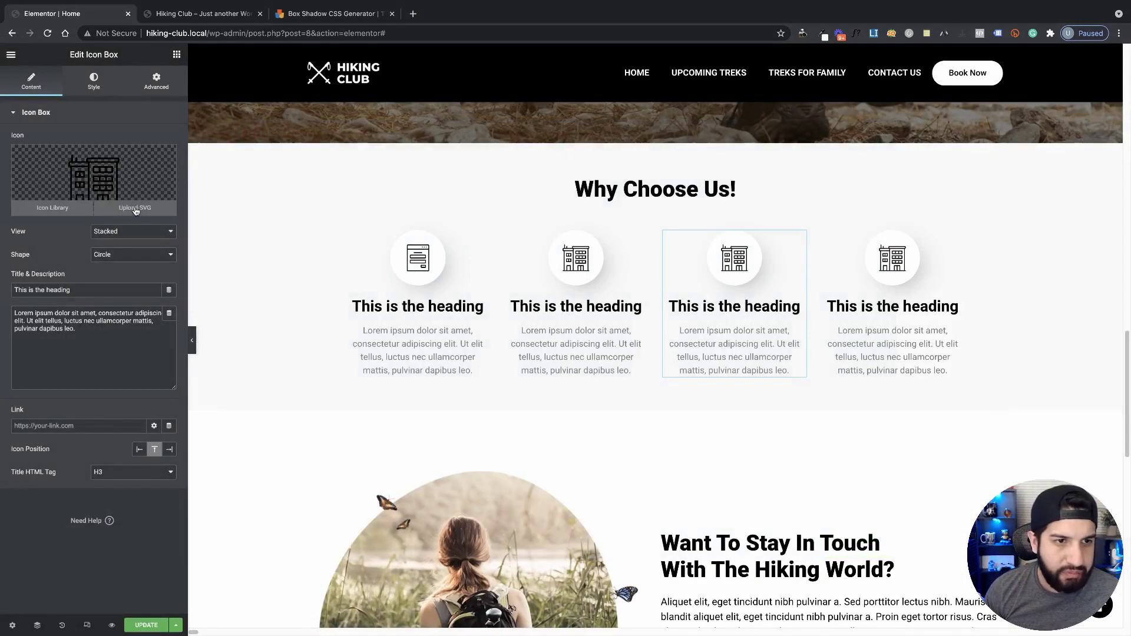
pyautogui.click(133, 209)
pyautogui.click(50, 202)
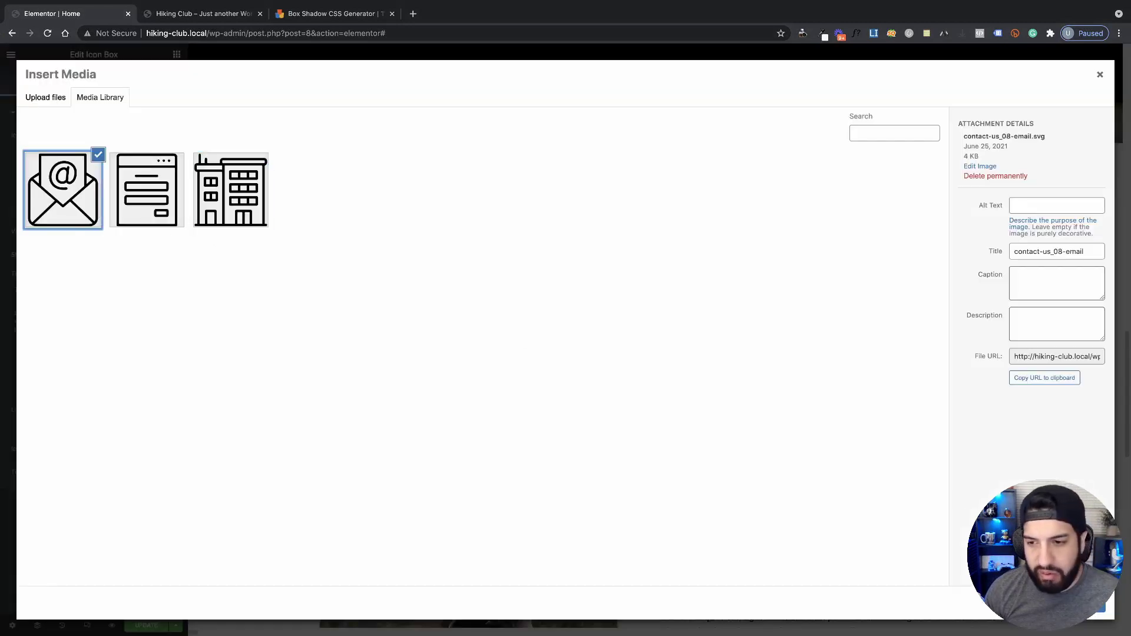
pyautogui.click(1086, 607)
# Delete the fourth icon box and add a one-column Inner Section under the title.
pyautogui.rightClick(847, 301)
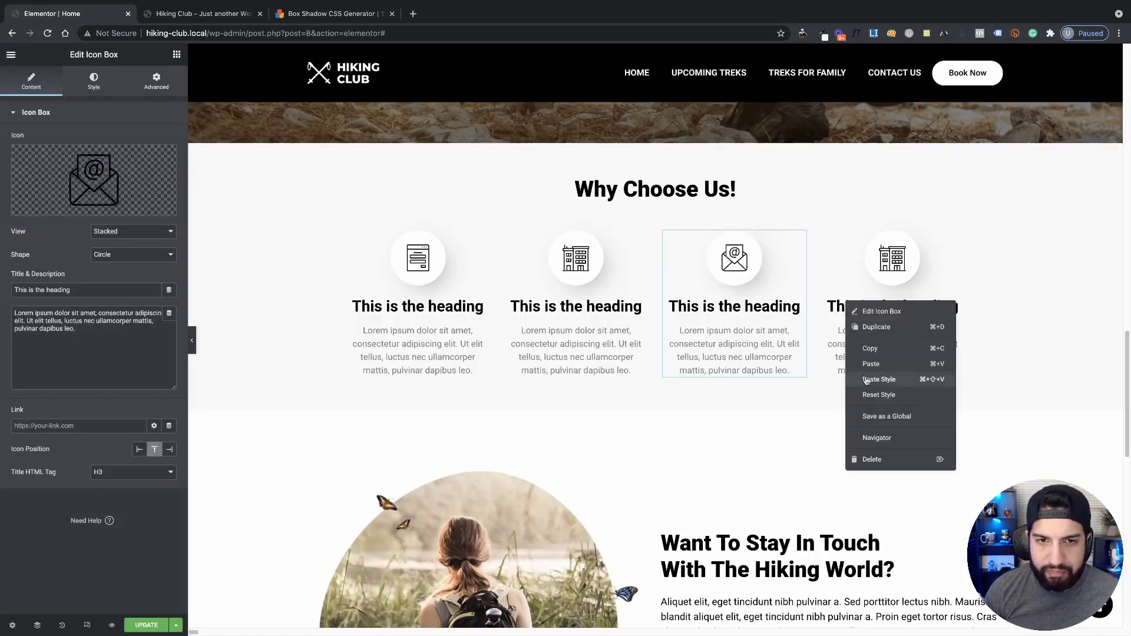
pyautogui.click(873, 464)
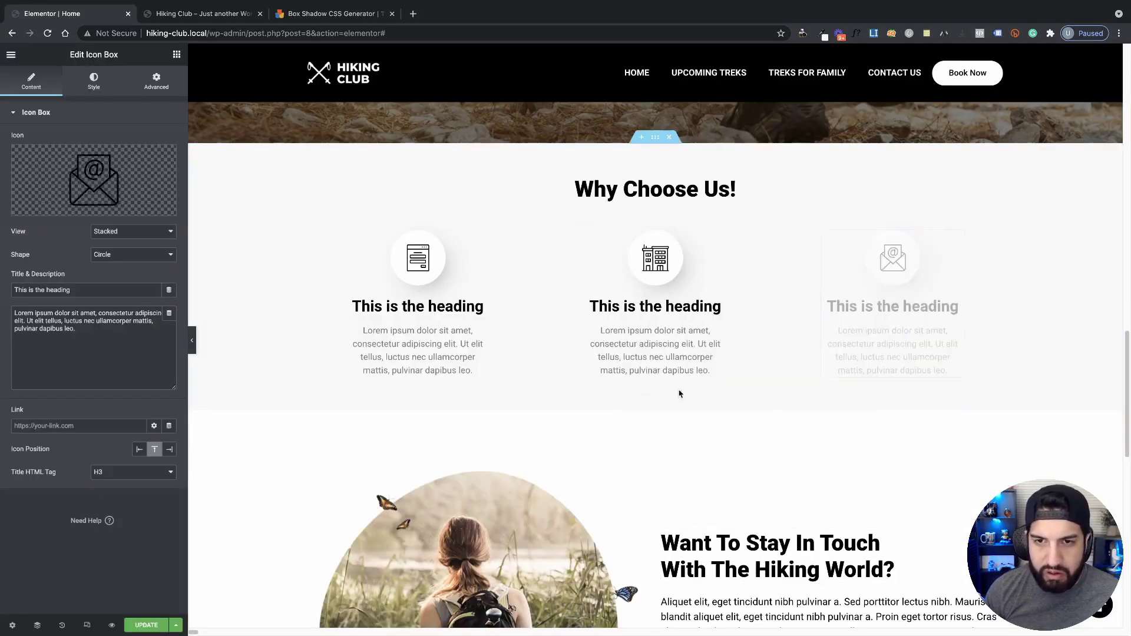
pyautogui.click(177, 55)
pyautogui.moveTo(49, 159); pyautogui.dragTo(678, 240)
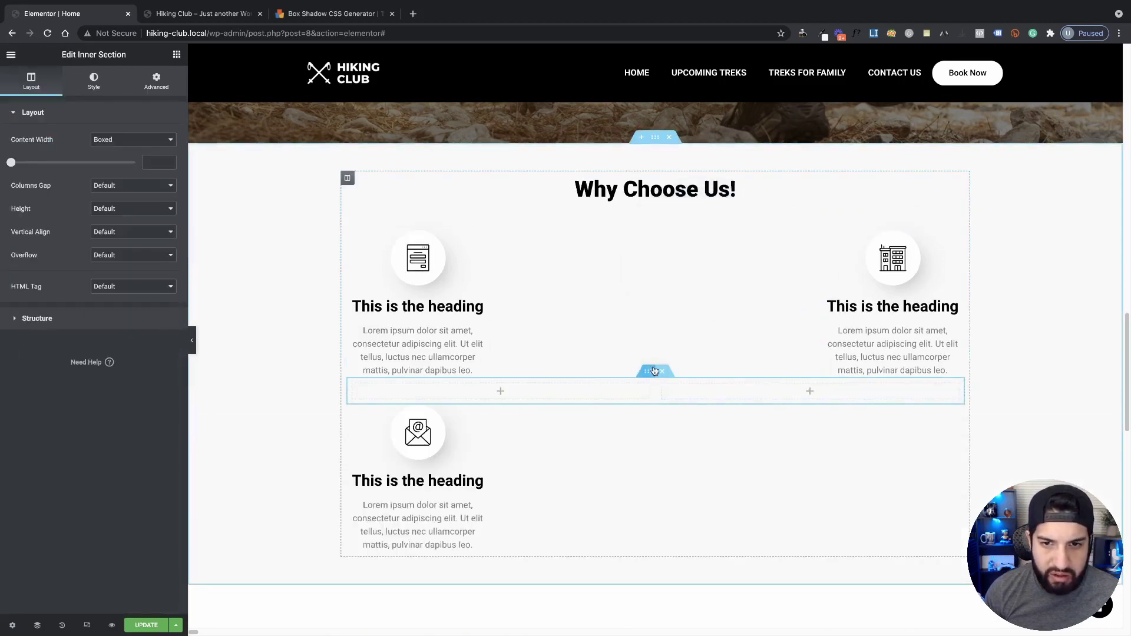
pyautogui.moveTo(654, 371); pyautogui.dragTo(648, 229)
pyautogui.rightClick(665, 240)
pyautogui.click(683, 396)
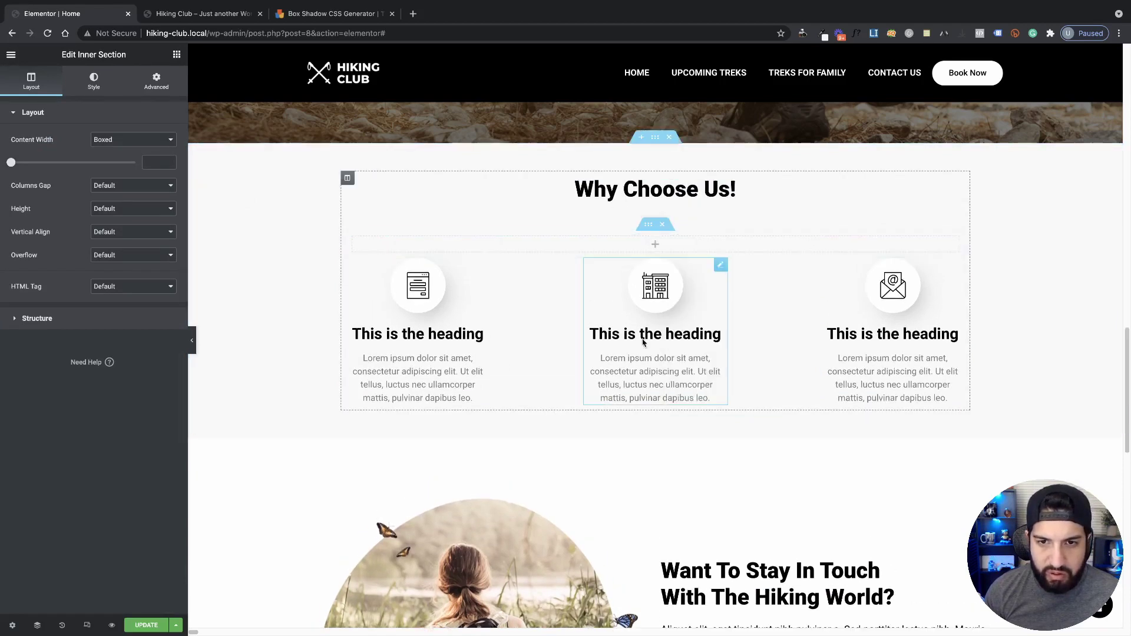
# Move the three icon boxes into the inner section and space them with Space Between.
pyautogui.moveTo(721, 264); pyautogui.dragTo(704, 251)
pyautogui.moveTo(952, 386); pyautogui.dragTo(589, 283)
pyautogui.moveTo(478, 396); pyautogui.dragTo(766, 280)
pyautogui.click(352, 240)
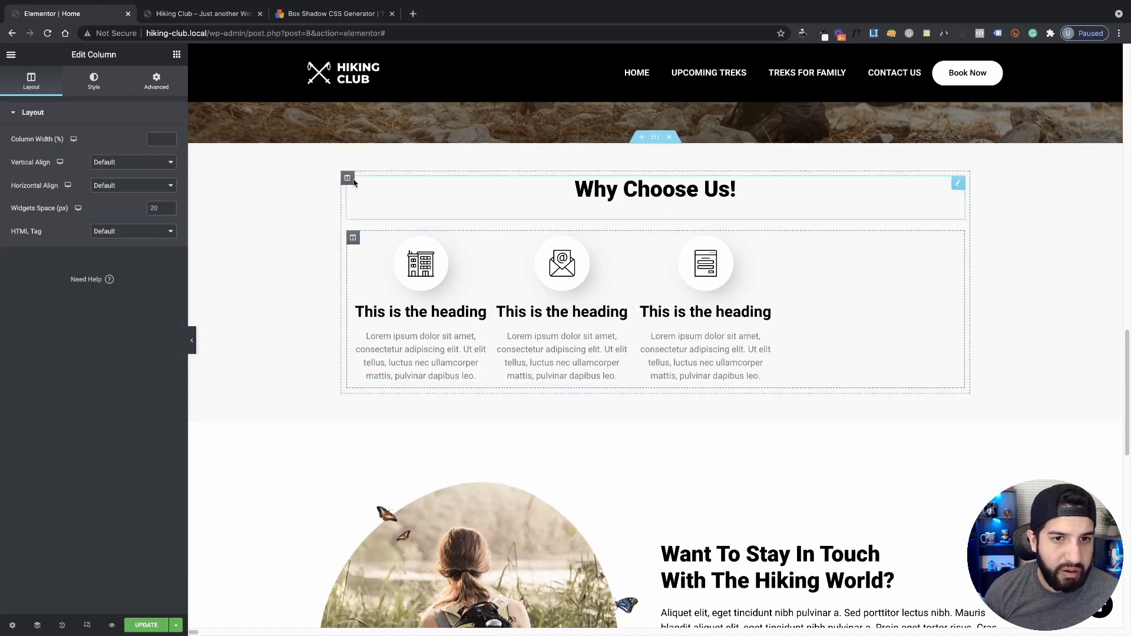
pyautogui.click(127, 185)
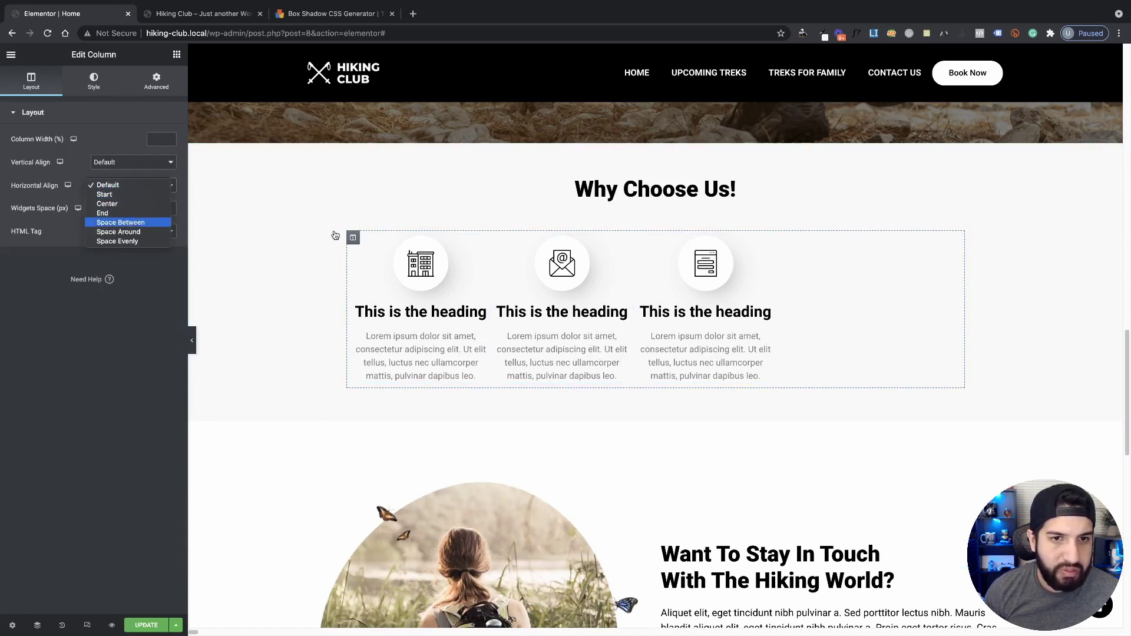
pyautogui.click(121, 222)
# Narrow the inner section's boxed content width to 891.
pyautogui.click(652, 228)
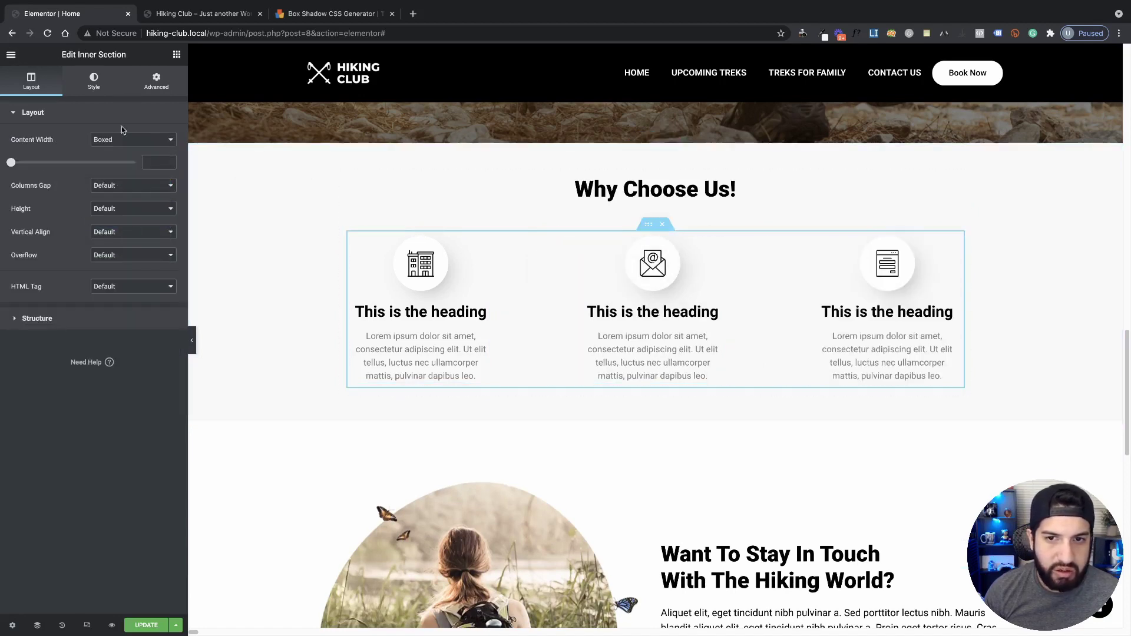
pyautogui.moveTo(26, 159); pyautogui.dragTo(55, 170)
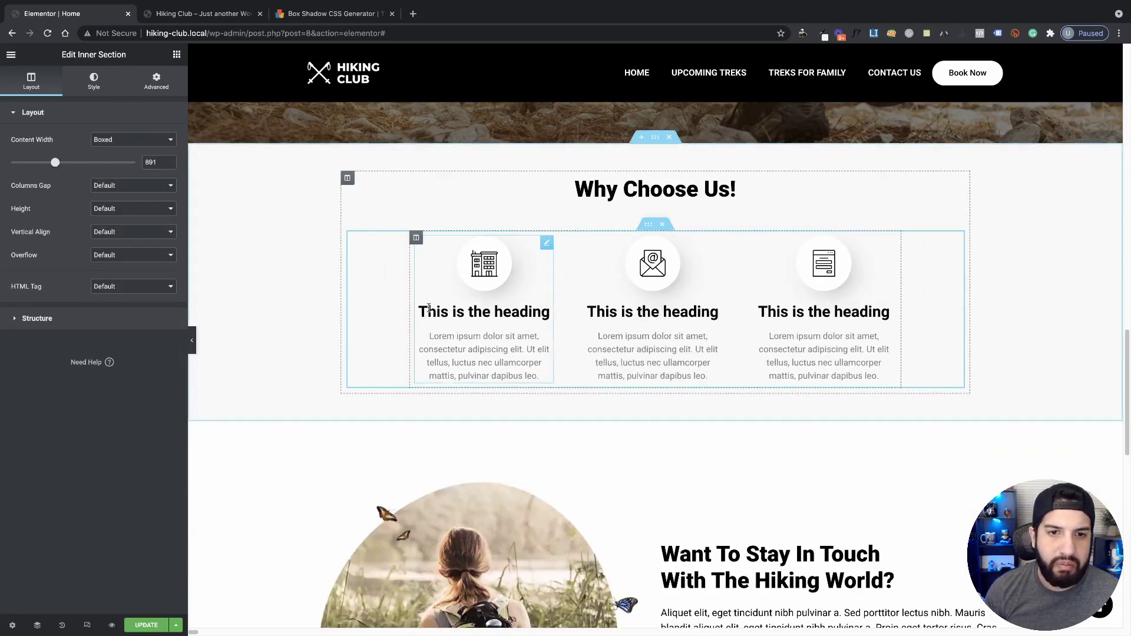
pyautogui.click(430, 353)
pyautogui.scroll(-2, 697, 405)
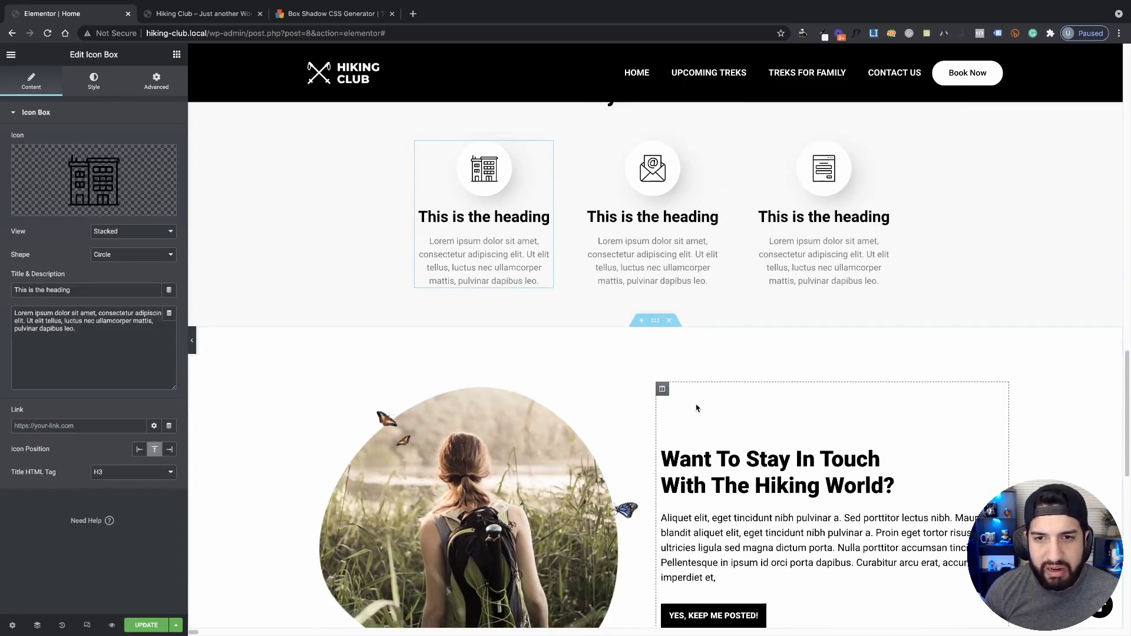
pyautogui.scroll(2, 647, 384)
pyautogui.scroll(-1, 803, 223)
pyautogui.scroll(3, 1023, 467)
pyautogui.scroll(-2, 1018, 471)
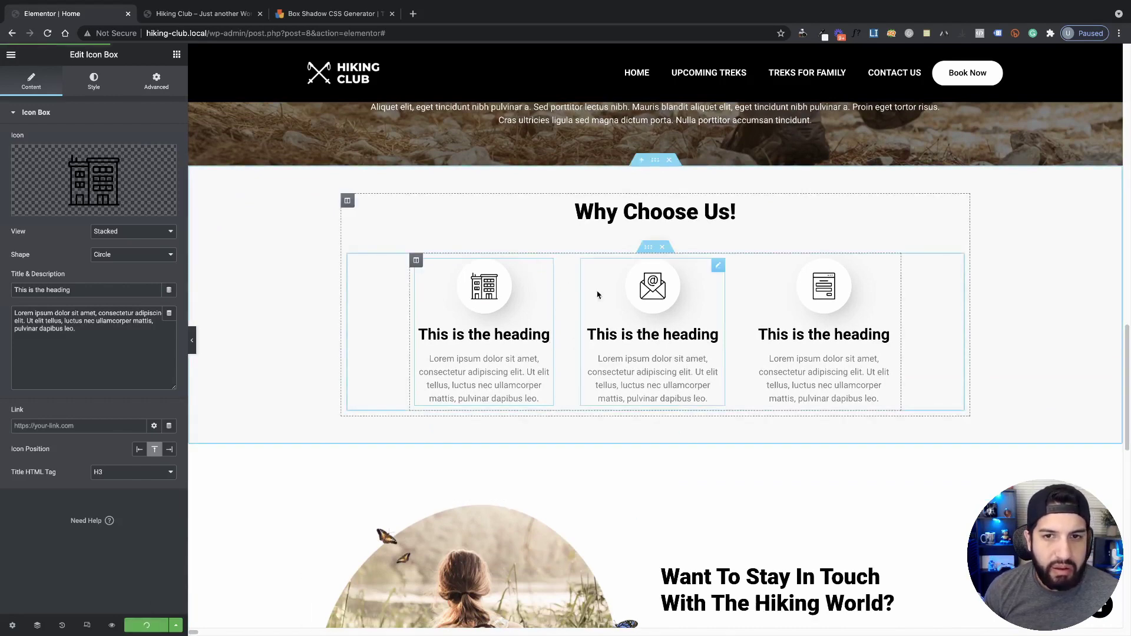
# Select and delete the box-shadow CSS from the first icon box's Custom CSS.
pyautogui.click(546, 265)
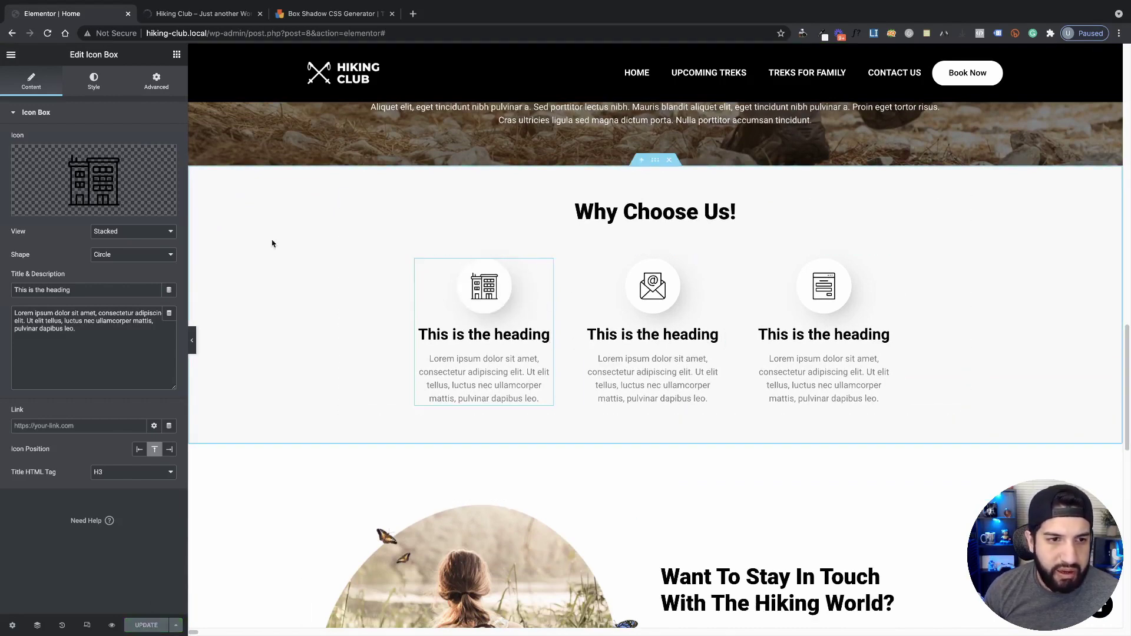
pyautogui.click(164, 94)
pyautogui.click(70, 505)
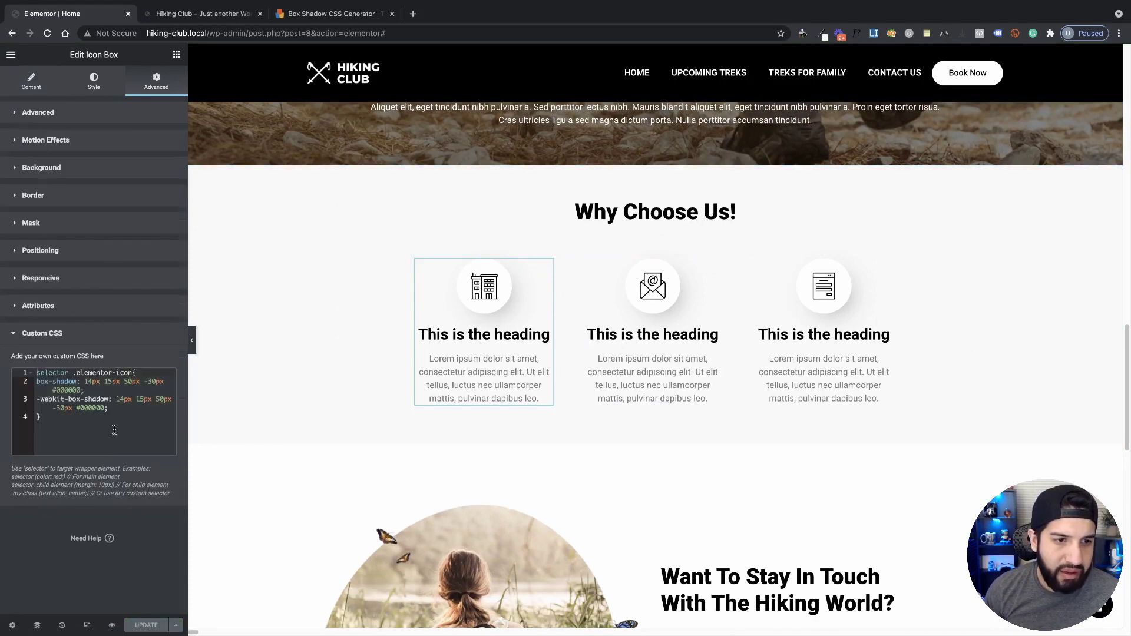
pyautogui.moveTo(115, 429); pyautogui.dragTo(2, 286)
pyautogui.press('super+c')
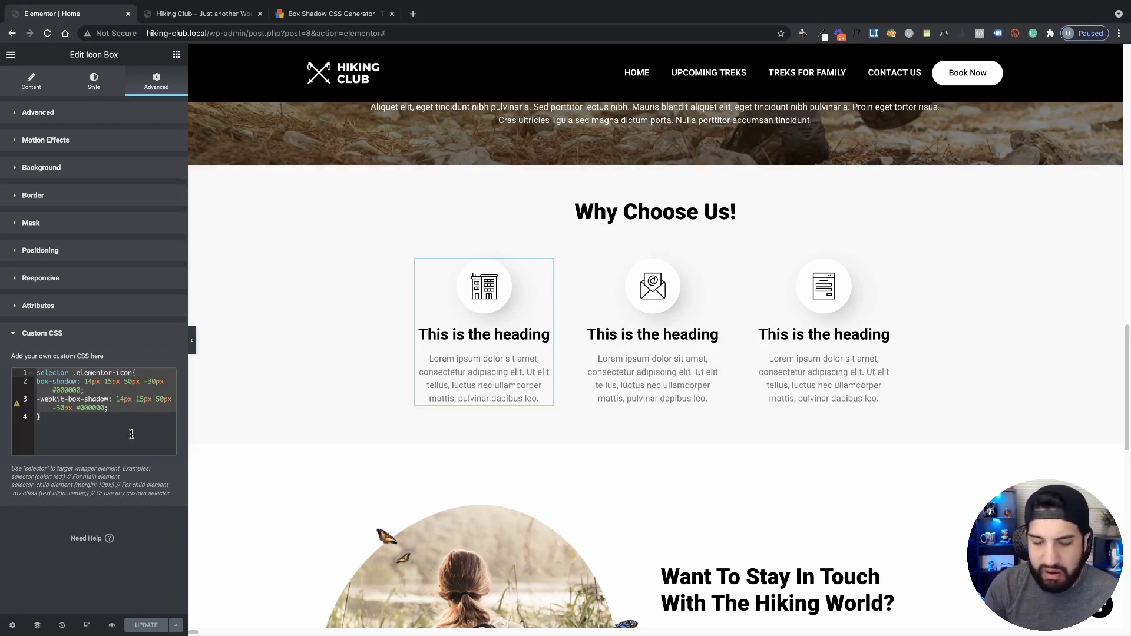
pyautogui.hotkey('ctrl', 'a')
pyautogui.press('BackSpace')
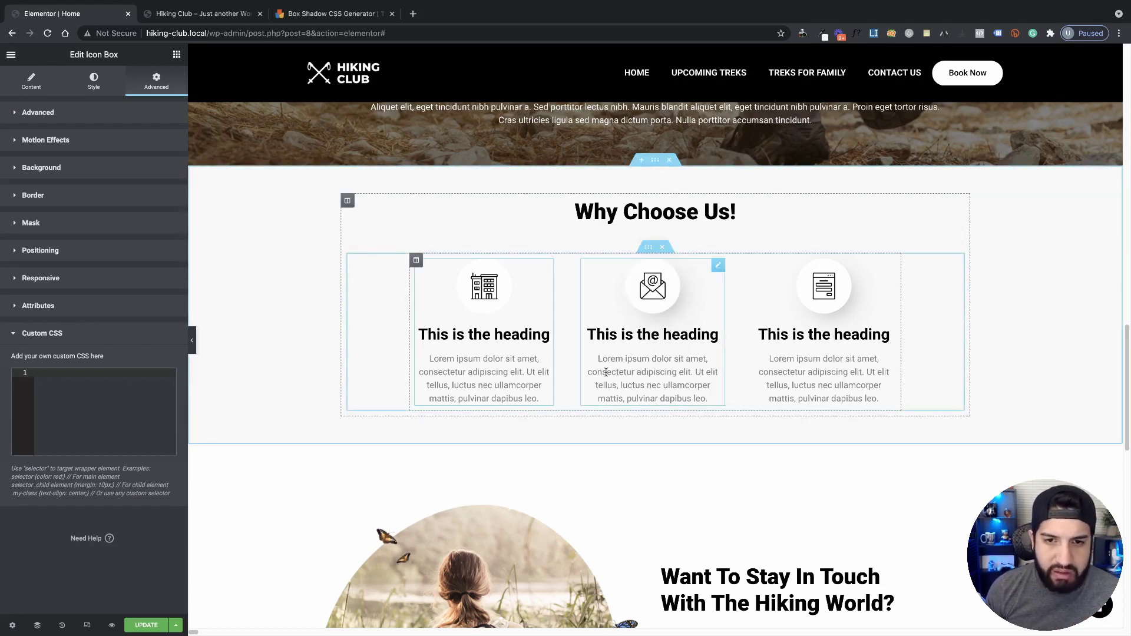
# Check the middle icon box's Custom CSS and remove the third box's shadow rule.
pyautogui.click(656, 362)
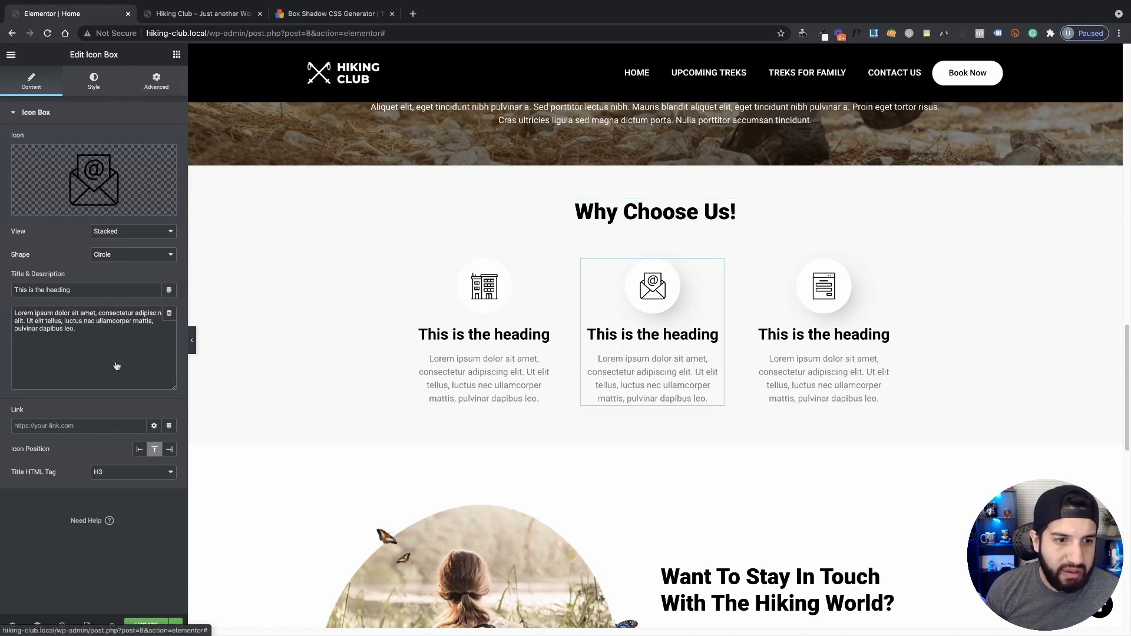
pyautogui.click(156, 83)
pyautogui.click(92, 505)
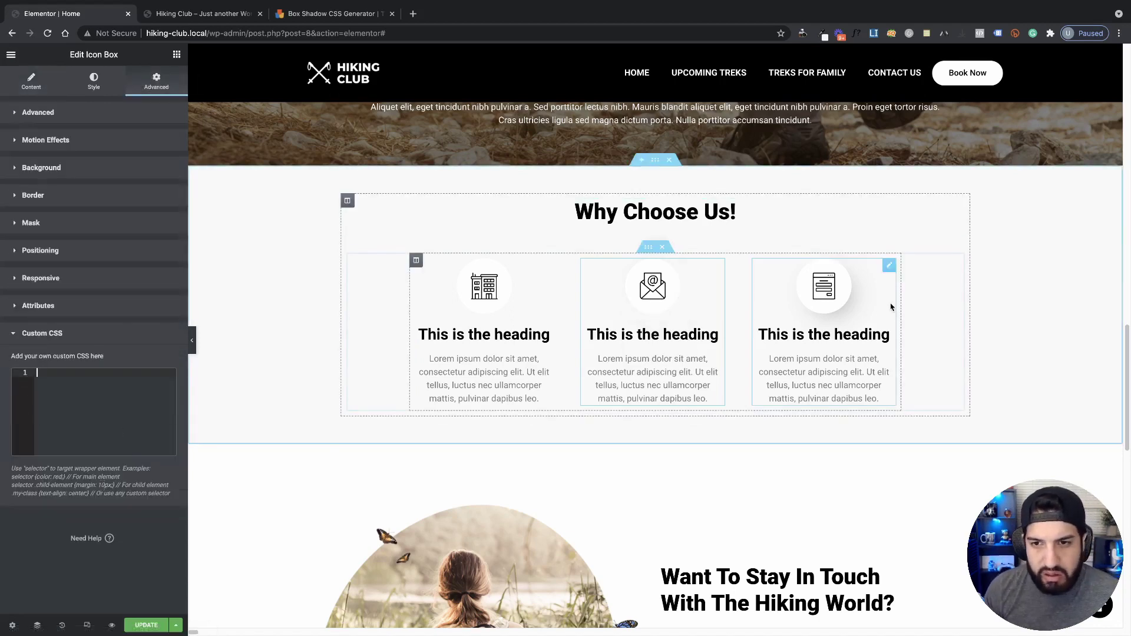
pyautogui.click(831, 320)
pyautogui.click(156, 83)
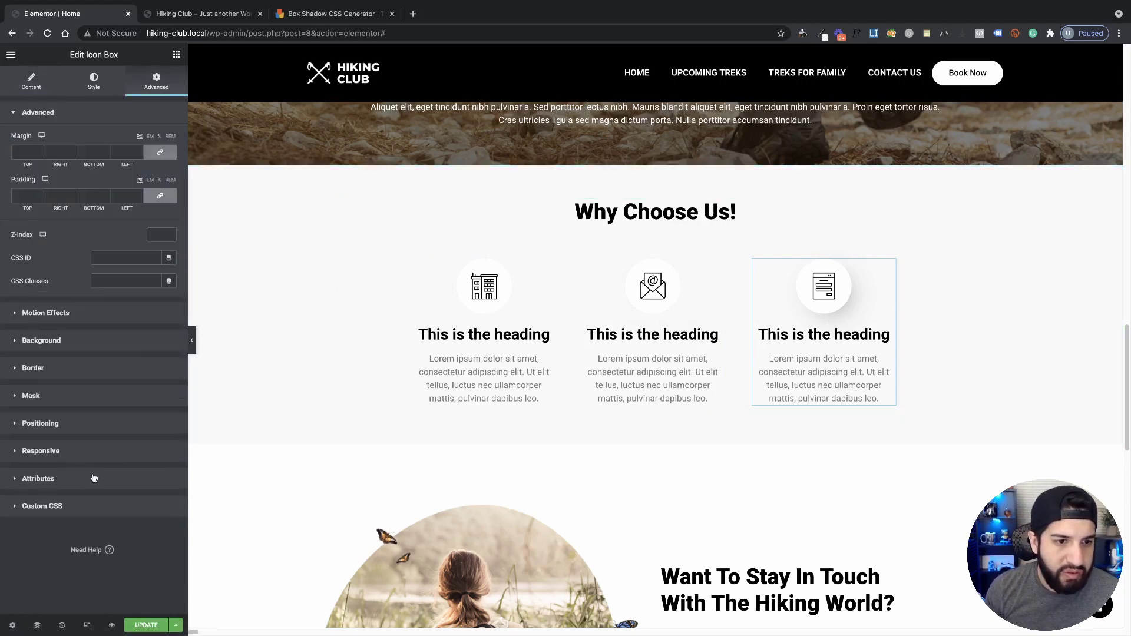
pyautogui.click(92, 504)
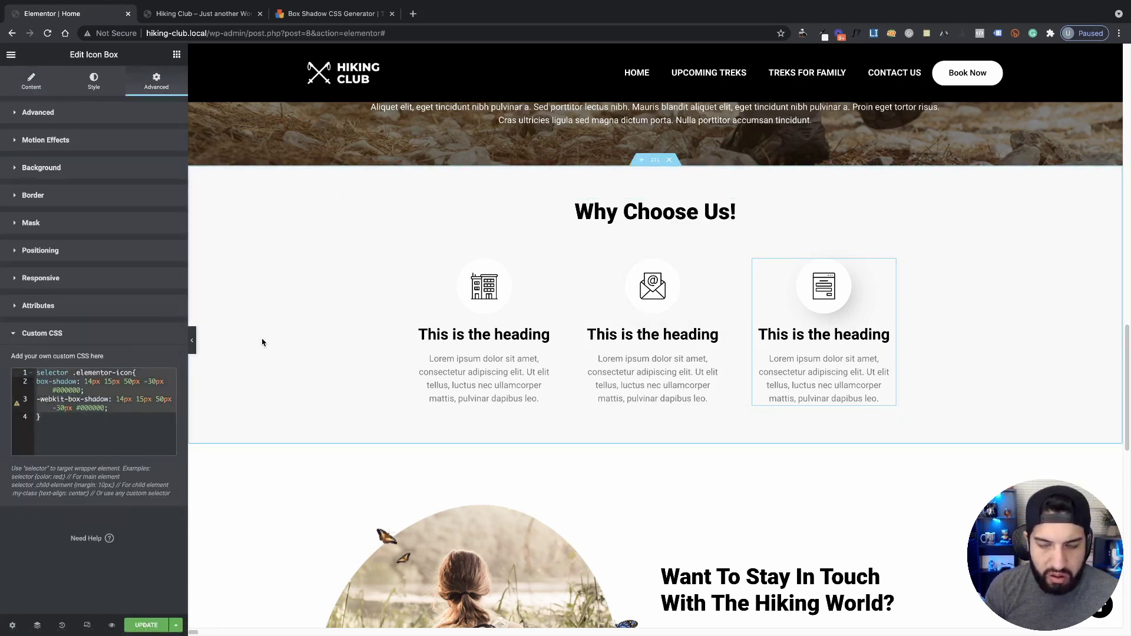
pyautogui.press('BackSpace')
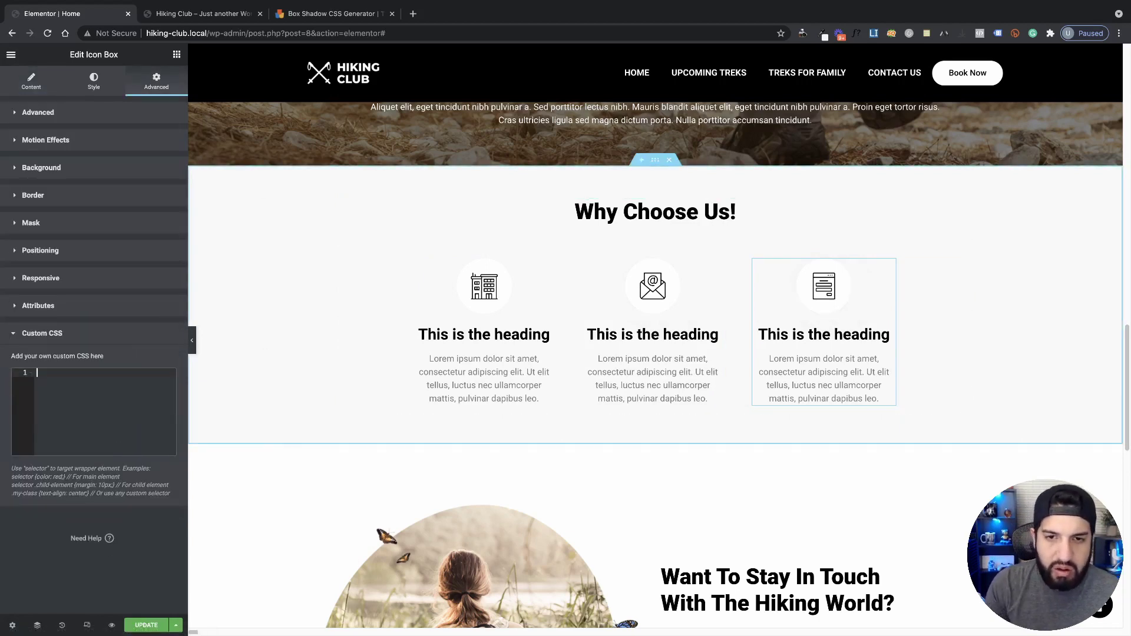
# Paste the .elementor-icon box-shadow rule into the inner section's Advanced > Custom CSS.
pyautogui.click(648, 247)
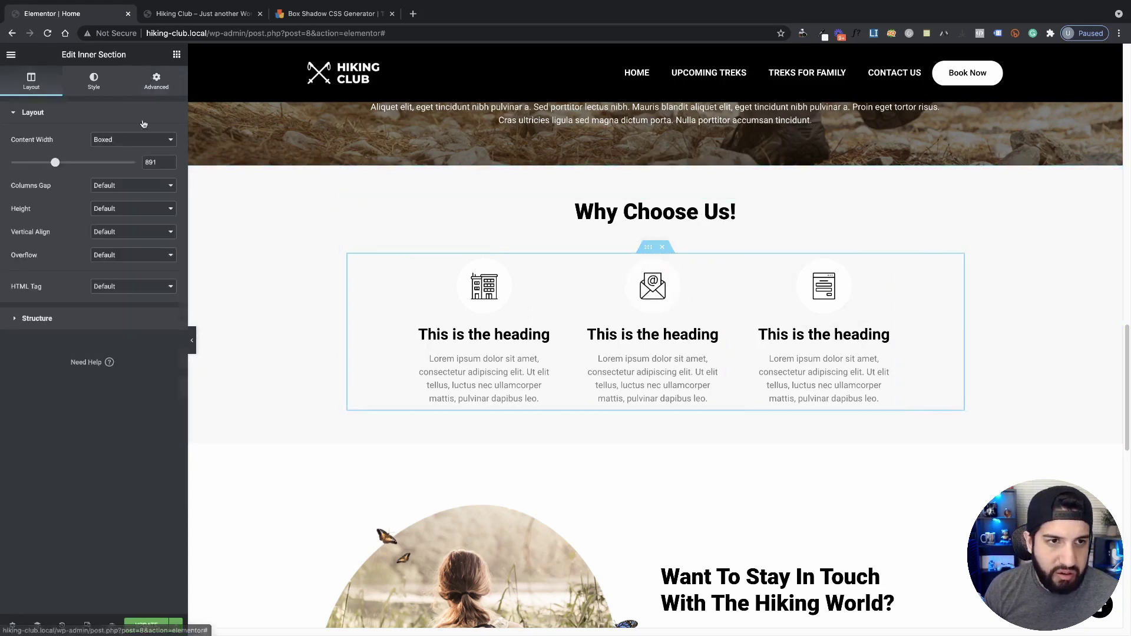
pyautogui.click(149, 80)
pyautogui.click(36, 387)
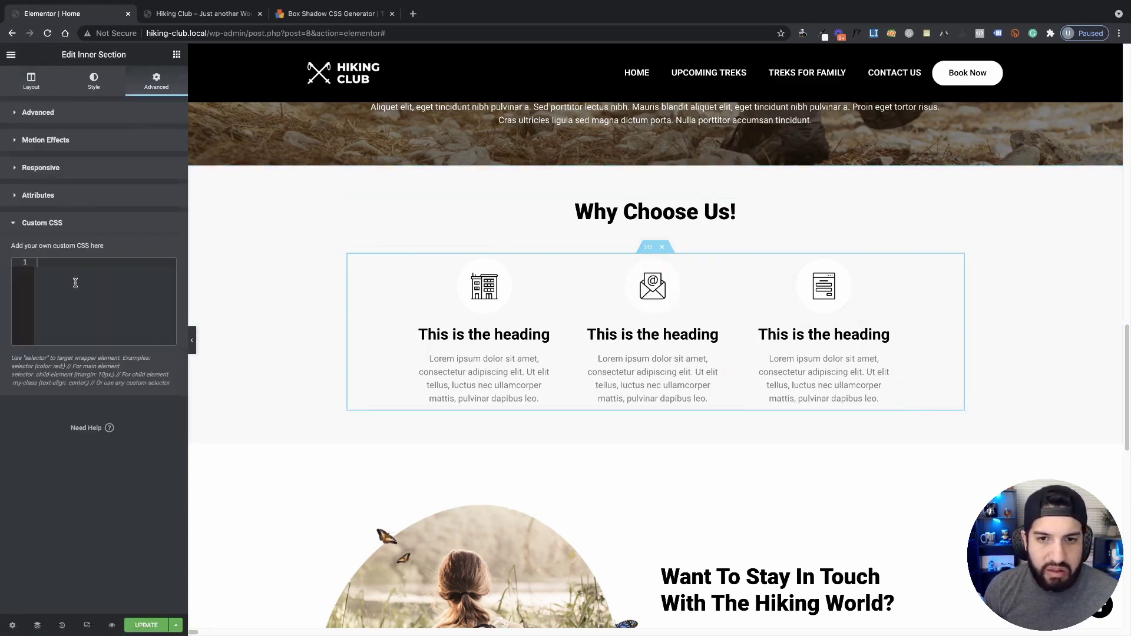
pyautogui.press('super+v')
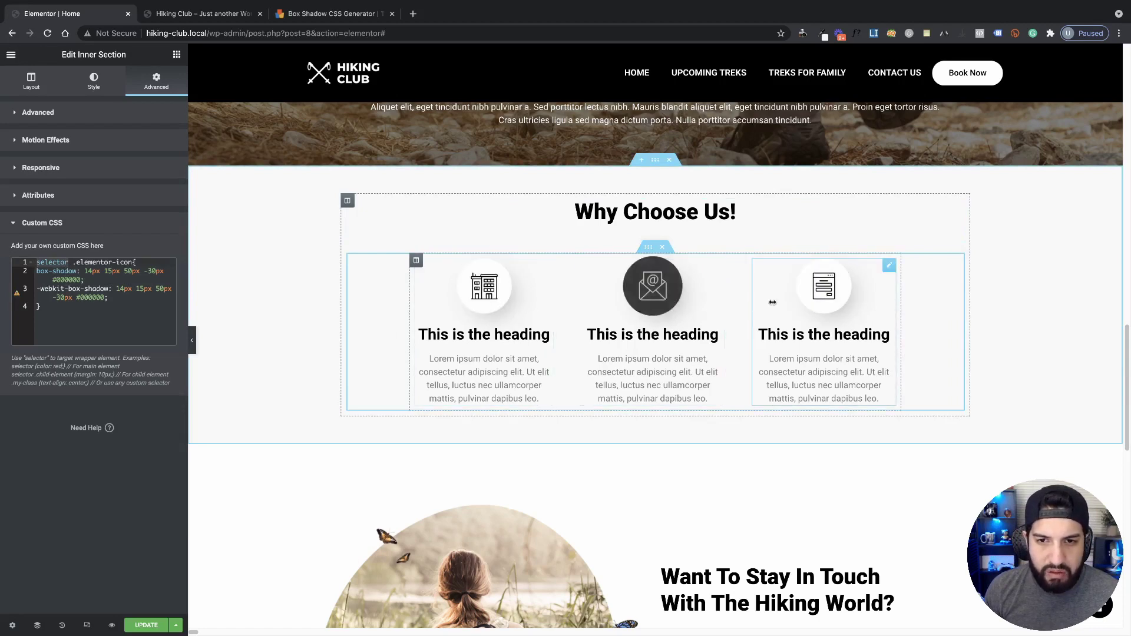
# Drop an Icon widget into the middle column, then delete the misplaced star.
pyautogui.scroll(-3, 848, 351)
pyautogui.scroll(3, 396, 428)
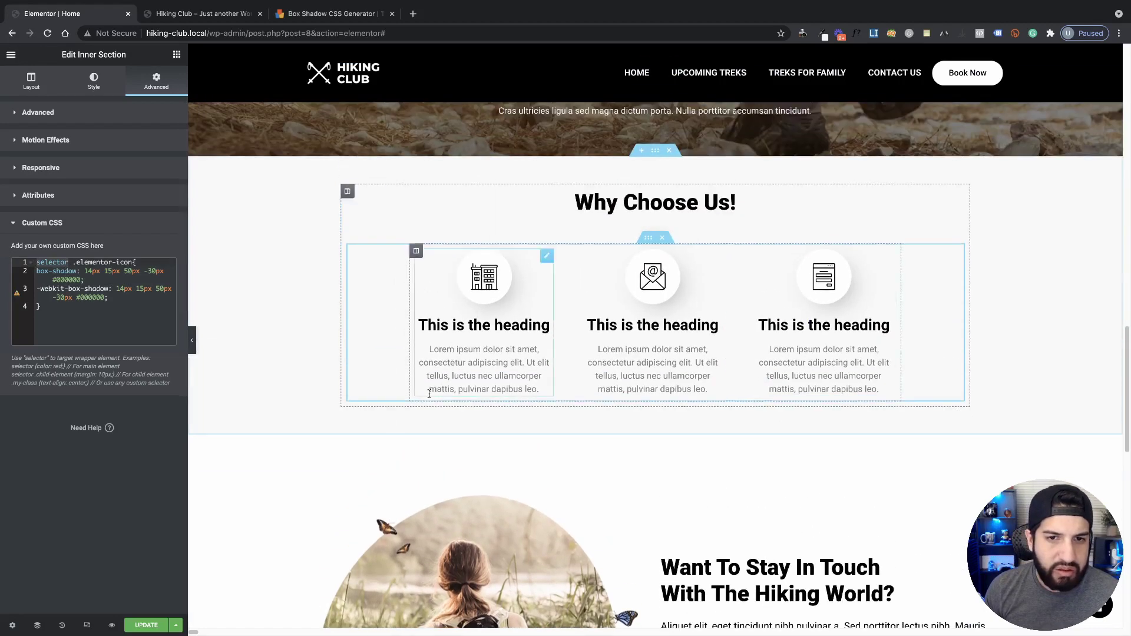
pyautogui.click(175, 56)
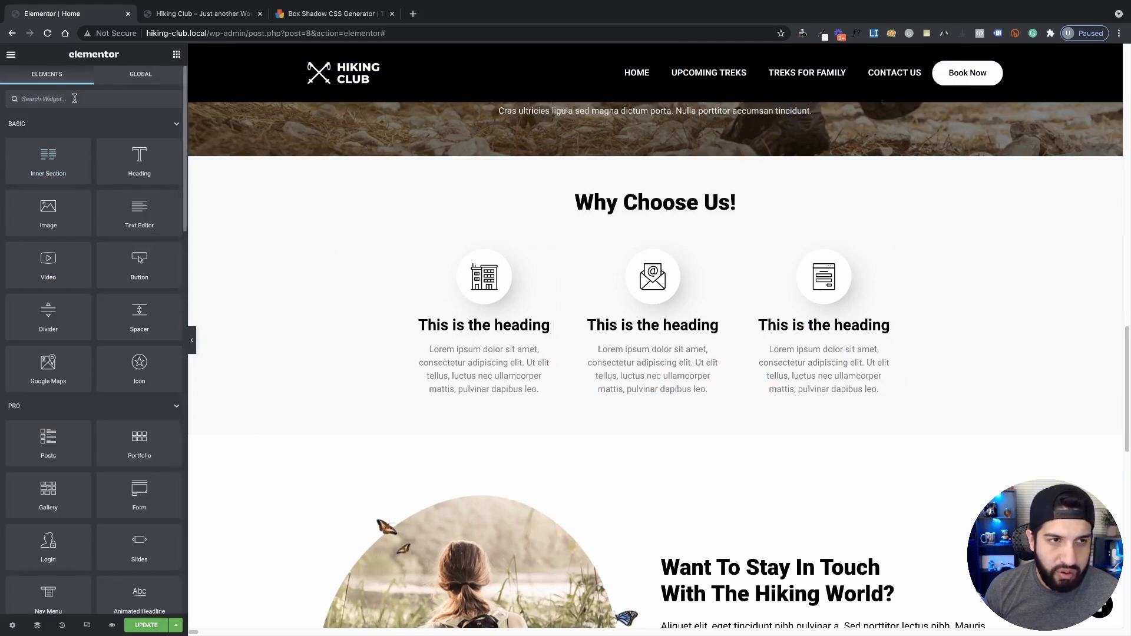
pyautogui.write('icon')
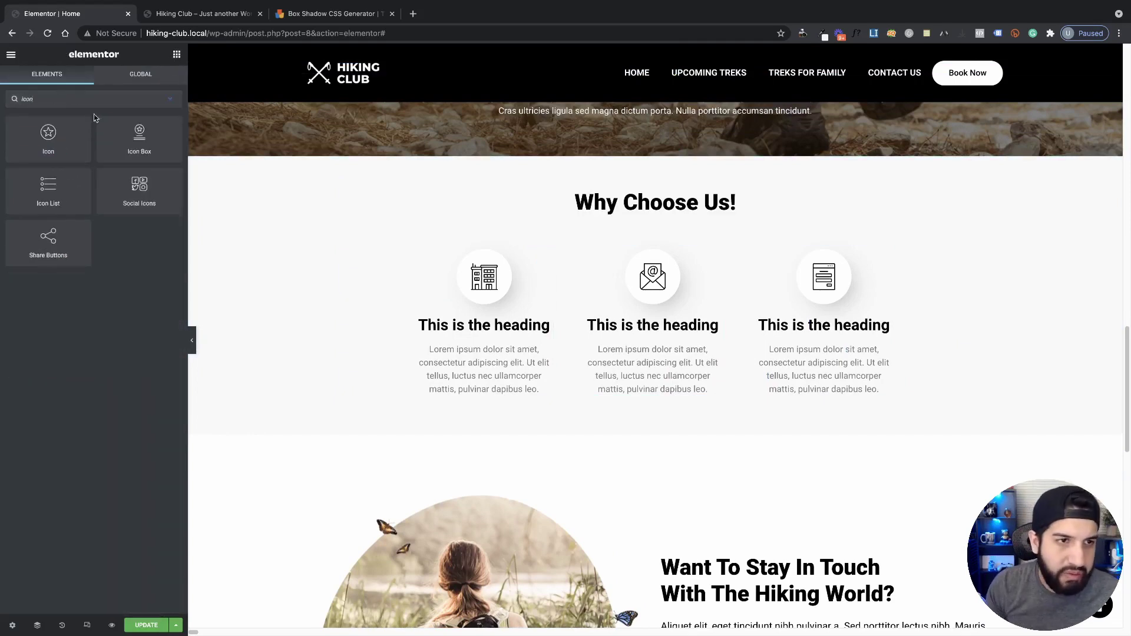
pyautogui.moveTo(48, 130); pyautogui.dragTo(651, 259)
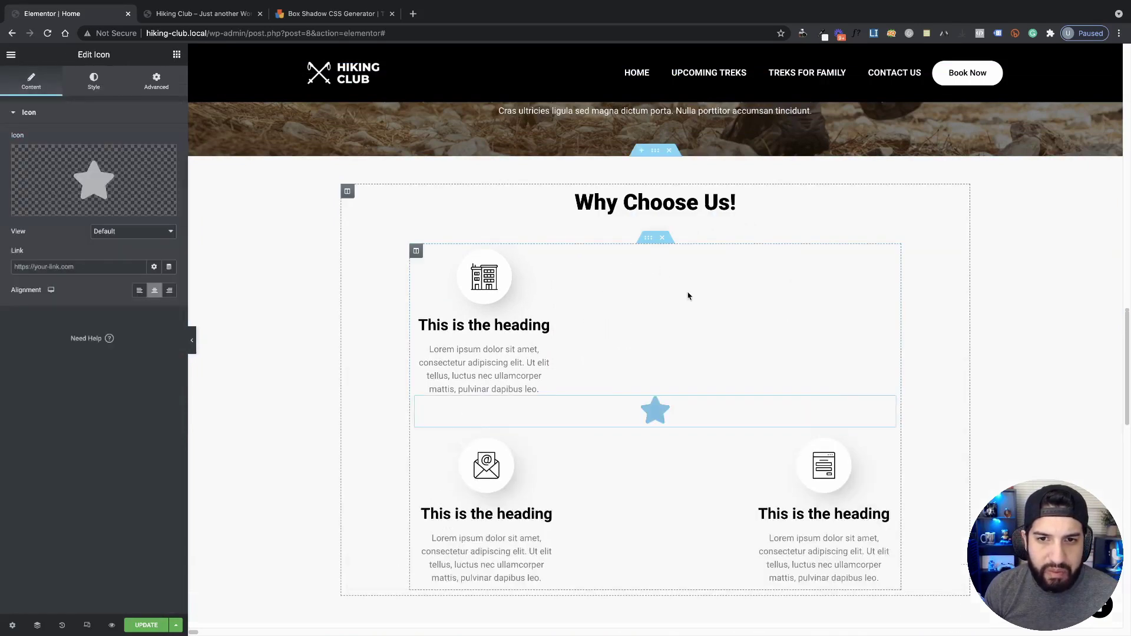
pyautogui.rightClick(689, 421)
pyautogui.click(741, 572)
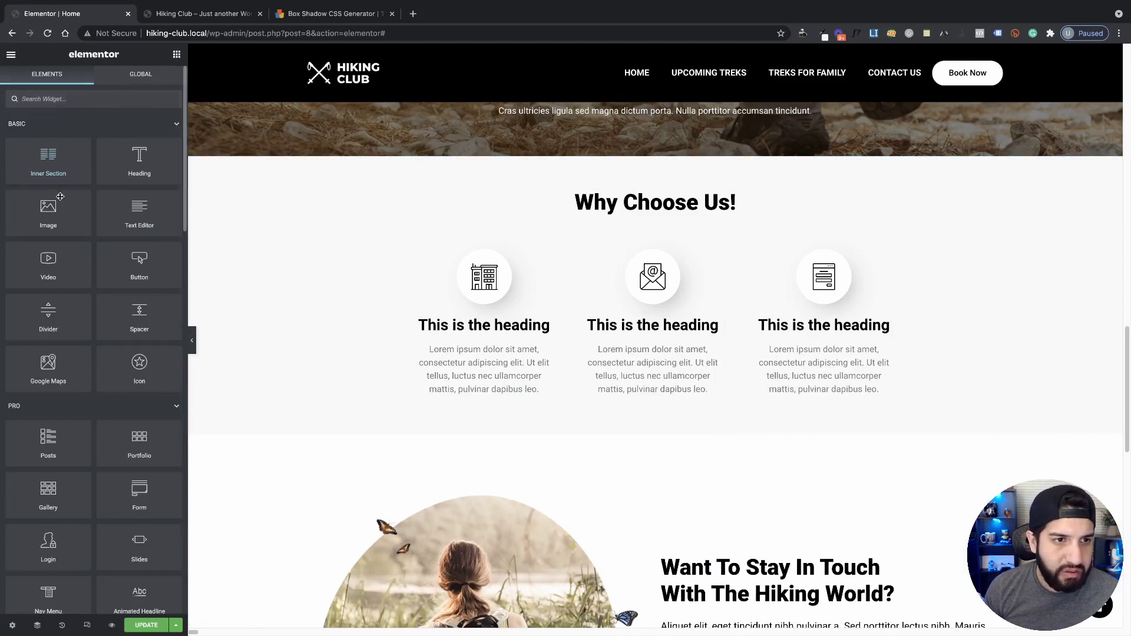
# Place a new Icon widget above Why Choose Us! and set its View to Stacked.
pyautogui.click(91, 99)
pyautogui.write('icon')
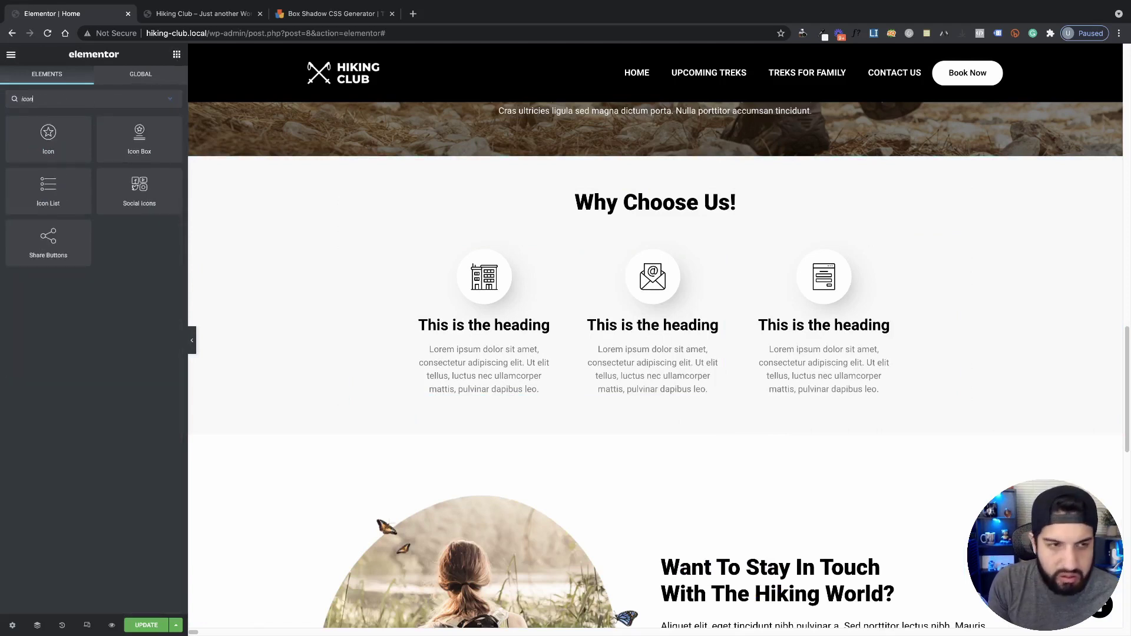
pyautogui.moveTo(510, 147); pyautogui.dragTo(659, 191)
pyautogui.click(96, 82)
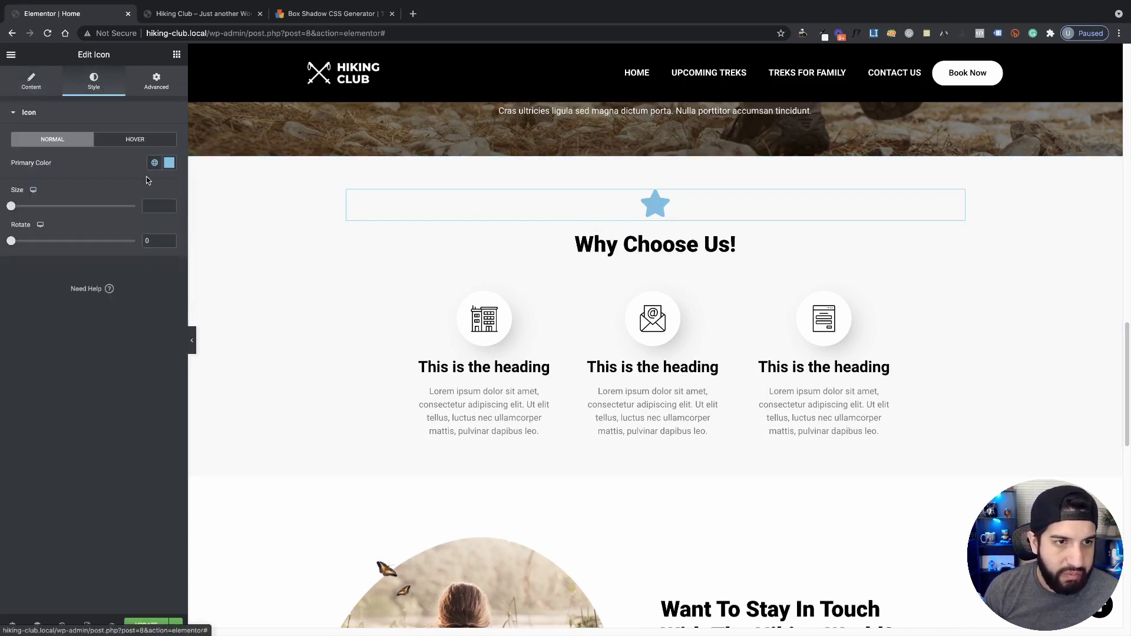
pyautogui.click(50, 82)
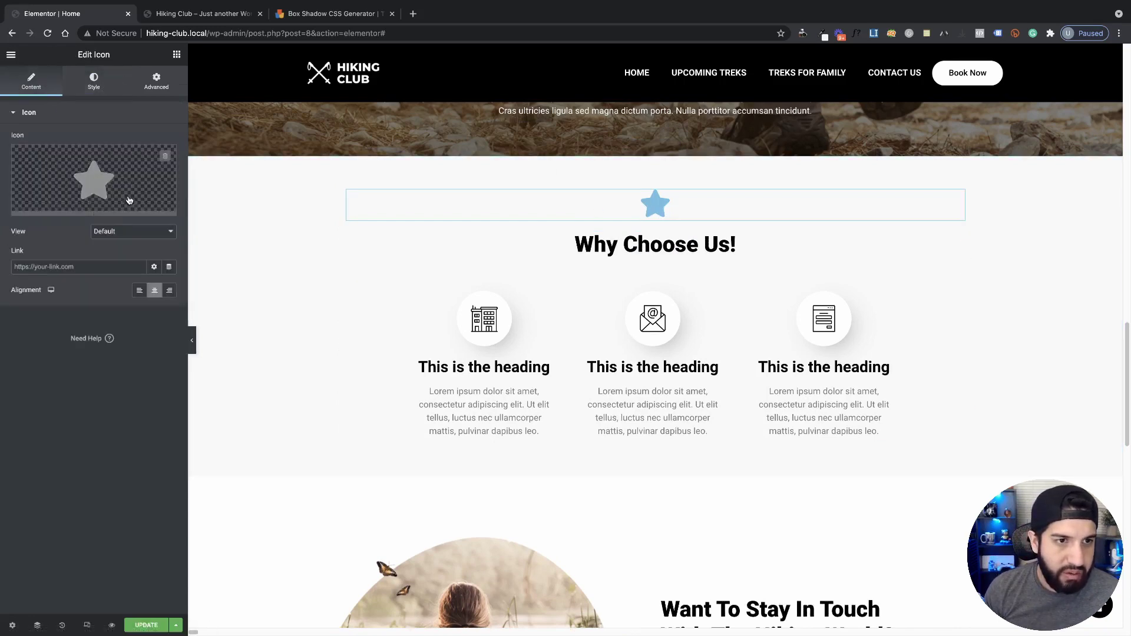
pyautogui.click(117, 232)
pyautogui.click(124, 242)
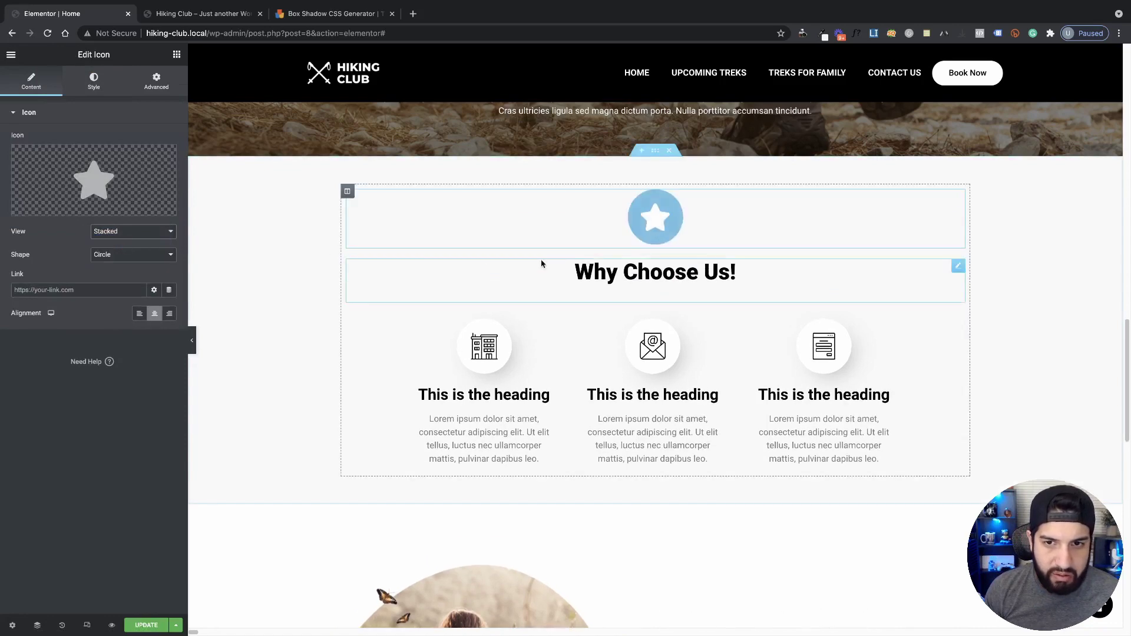
# Make the icon's circle white and the star black, then move it between the icon boxes.
pyautogui.click(93, 81)
pyautogui.click(169, 163)
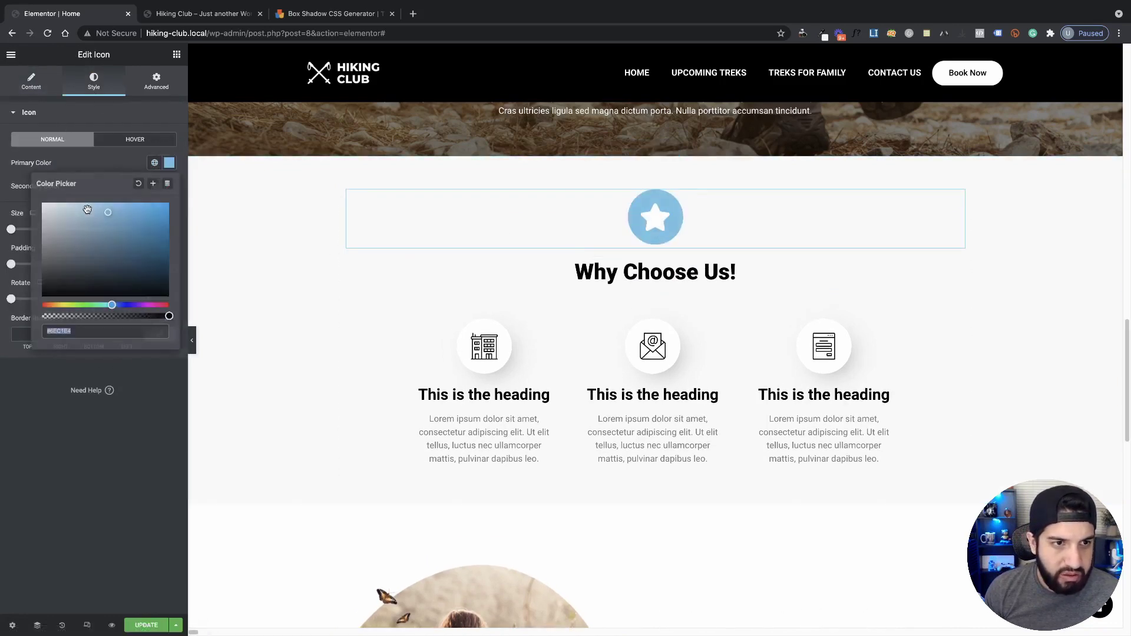
pyautogui.moveTo(89, 209); pyautogui.dragTo(37, 185)
pyautogui.click(221, 246)
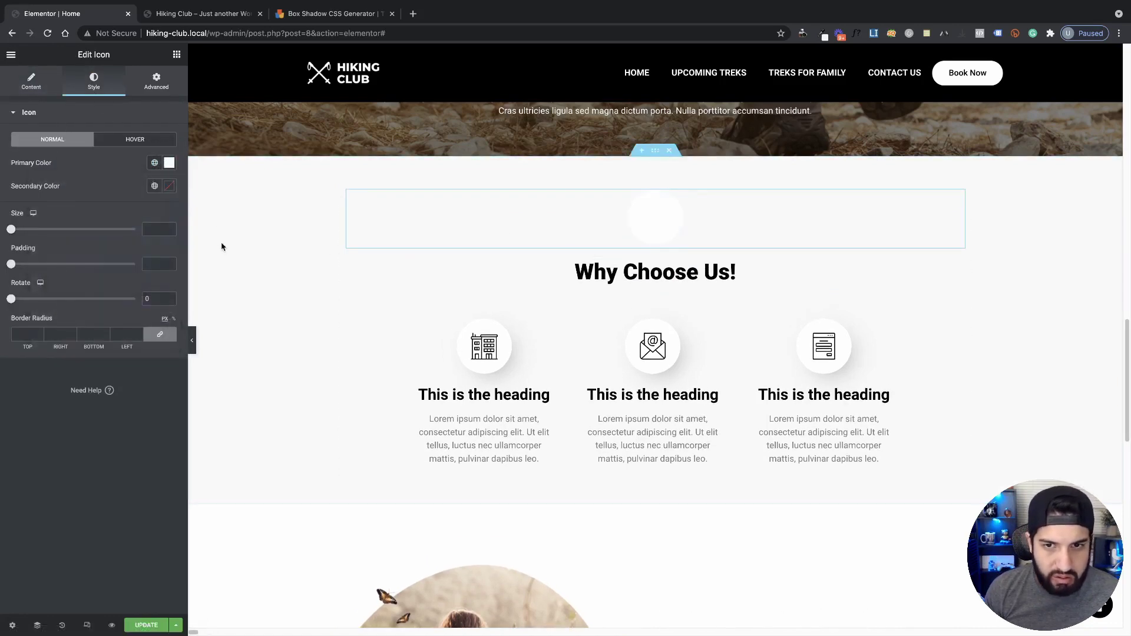
pyautogui.click(155, 187)
pyautogui.click(168, 186)
pyautogui.click(155, 186)
pyautogui.click(69, 335)
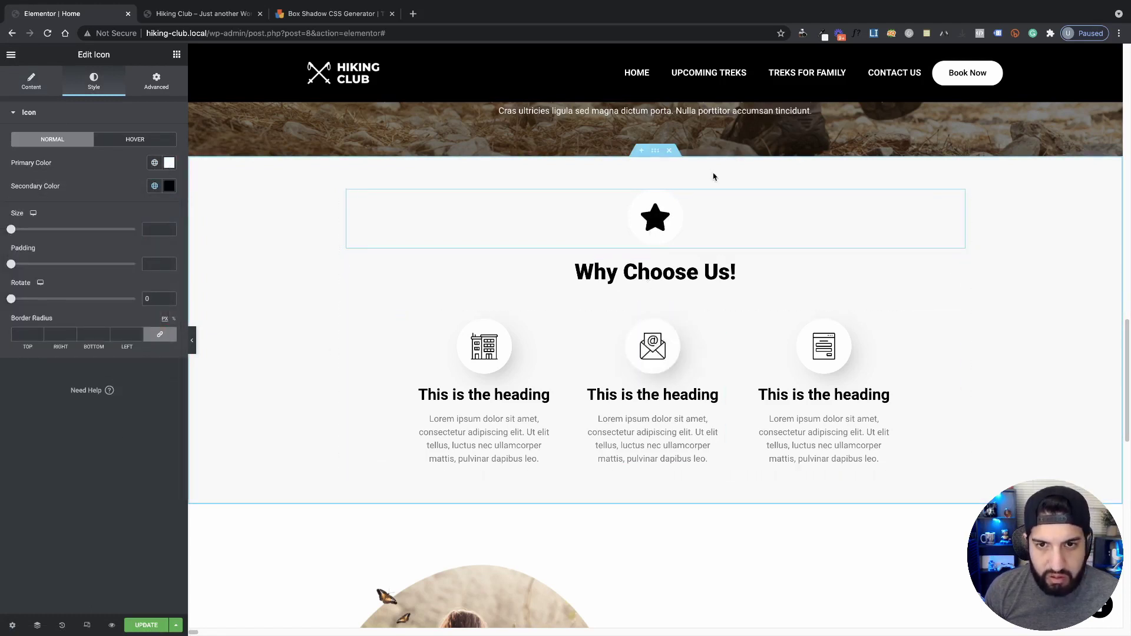
pyautogui.moveTo(957, 201); pyautogui.dragTo(652, 386)
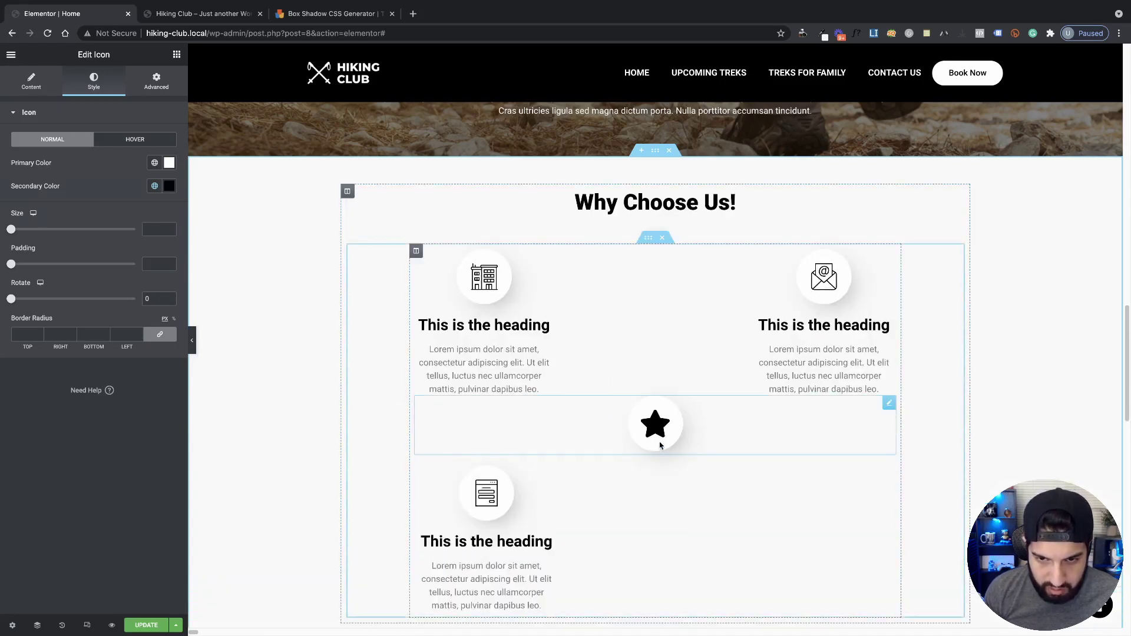
pyautogui.scroll(-2, 716, 450)
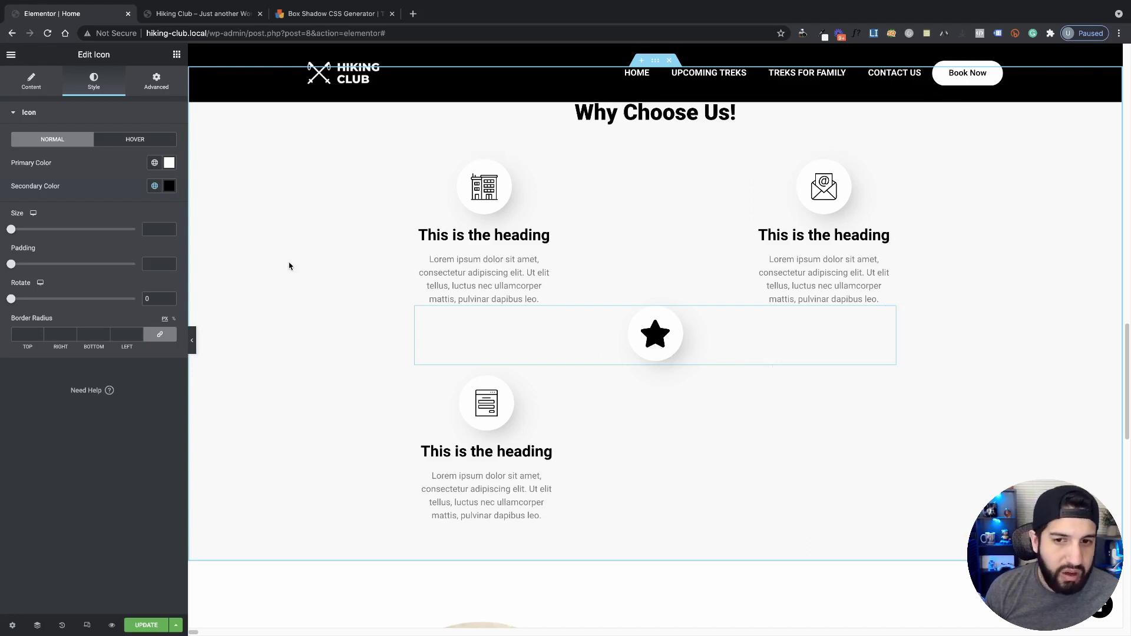
# Add a Social Icons widget above the star via the 'soc' widget search.
pyautogui.click(177, 56)
pyautogui.click(42, 101)
pyautogui.write('soc')
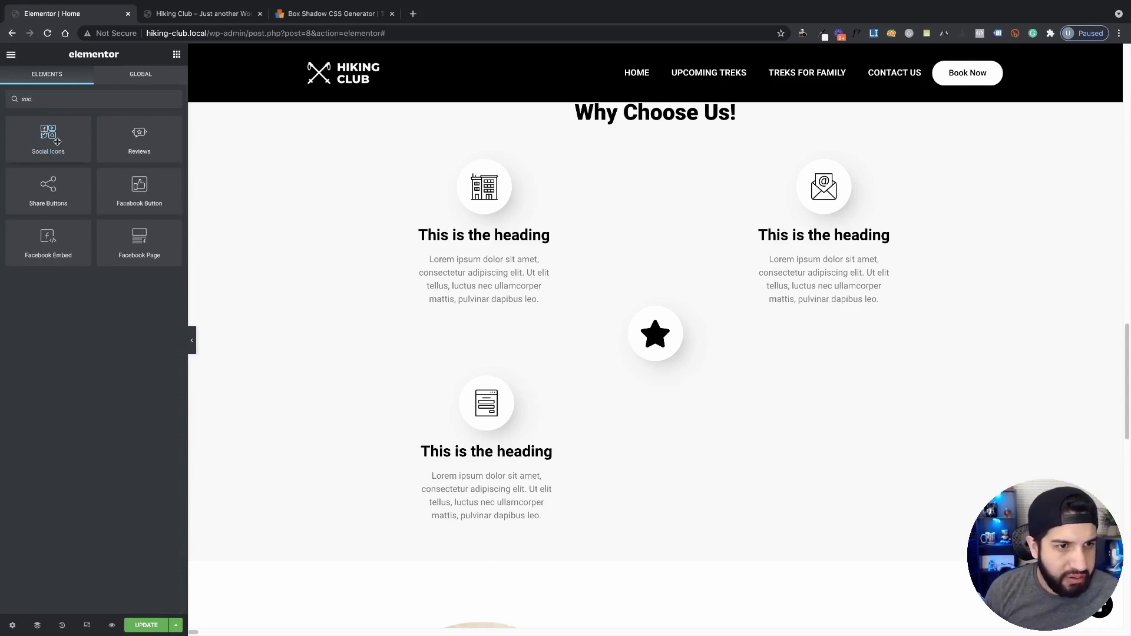
pyautogui.moveTo(58, 142); pyautogui.dragTo(629, 380)
# Give the social icons custom colours, white primary and black secondary, and enlarge them.
pyautogui.click(93, 81)
pyautogui.click(118, 140)
pyautogui.click(109, 149)
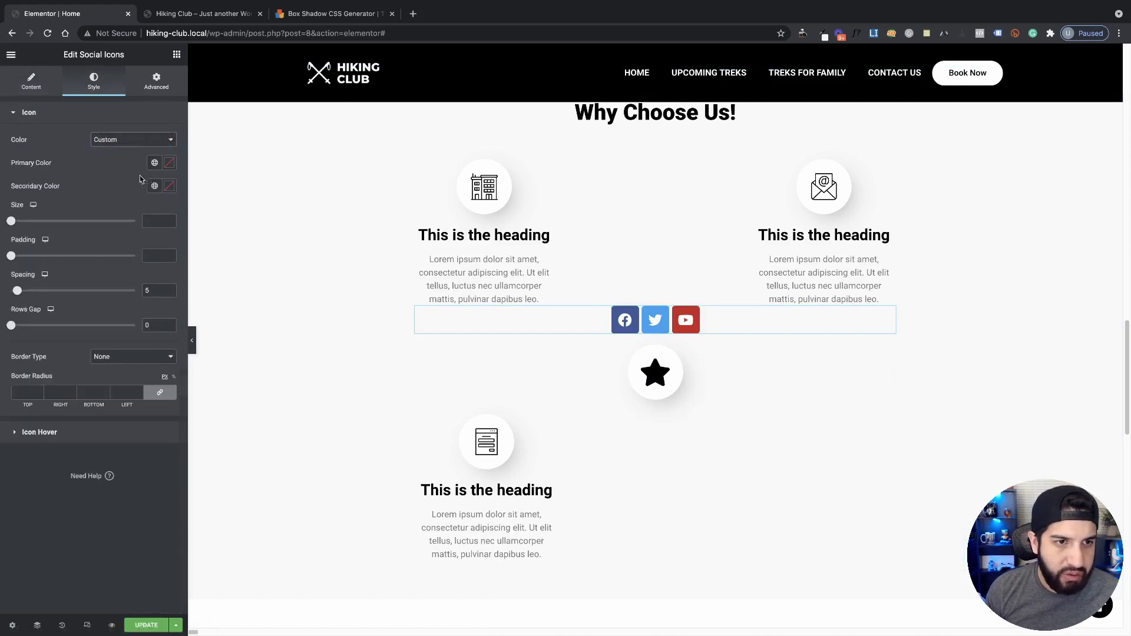
pyautogui.click(169, 162)
pyautogui.click(103, 200)
pyautogui.click(180, 206)
pyautogui.click(169, 186)
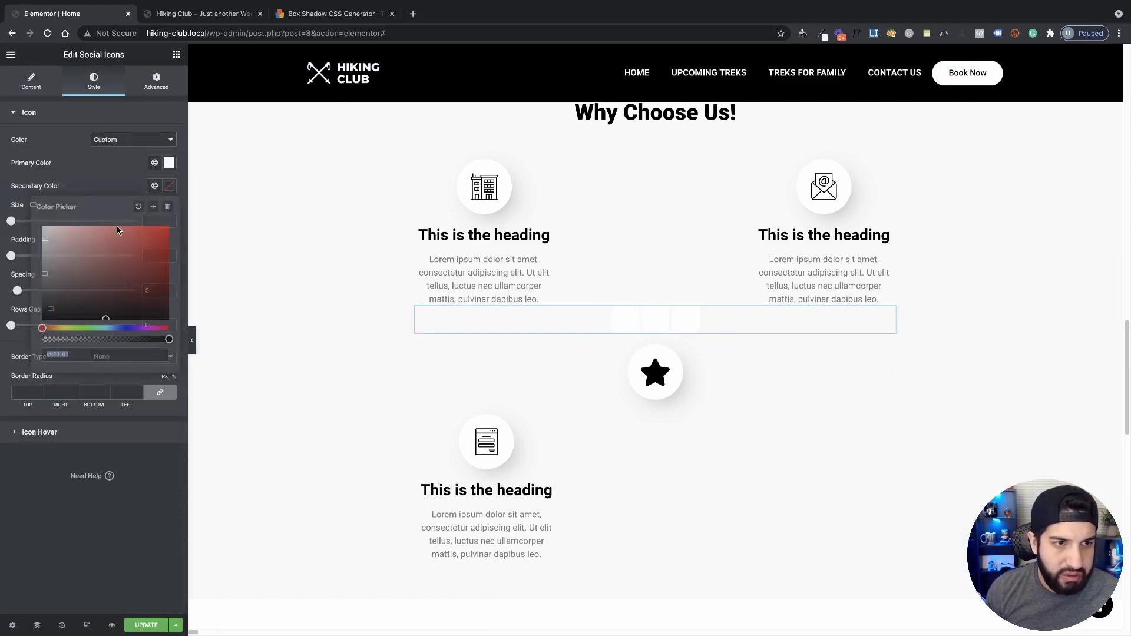
pyautogui.moveTo(70, 283); pyautogui.dragTo(6, 360)
pyautogui.click(100, 169)
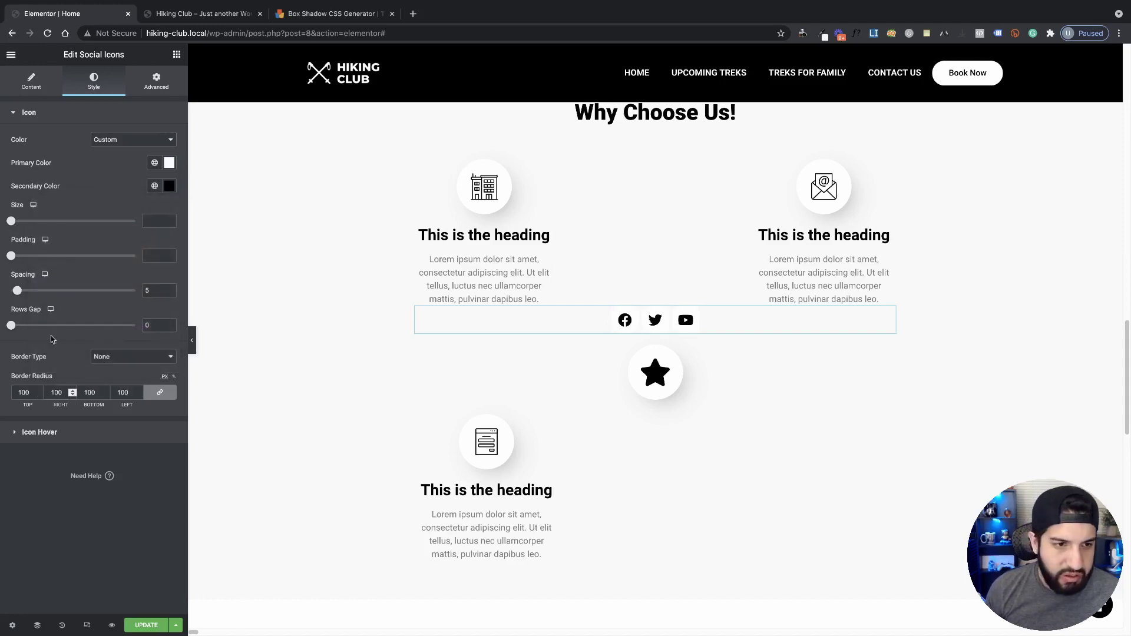
pyautogui.moveTo(11, 222); pyautogui.dragTo(36, 222)
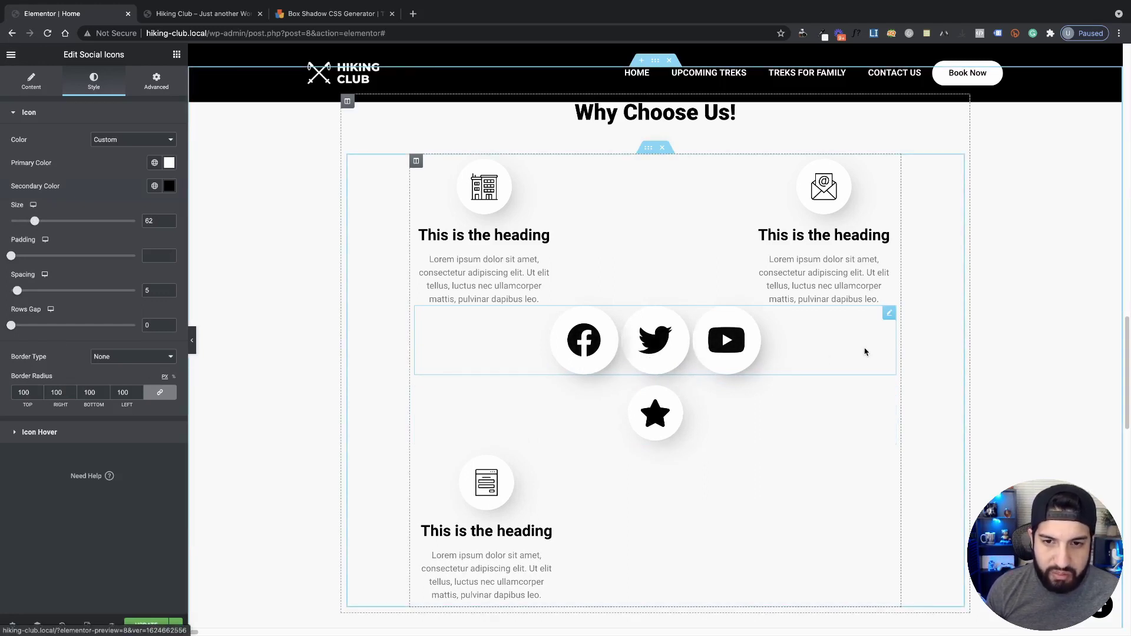
# Delete the social icons and star widgets, then view the section in the live preview.
pyautogui.click(33, 82)
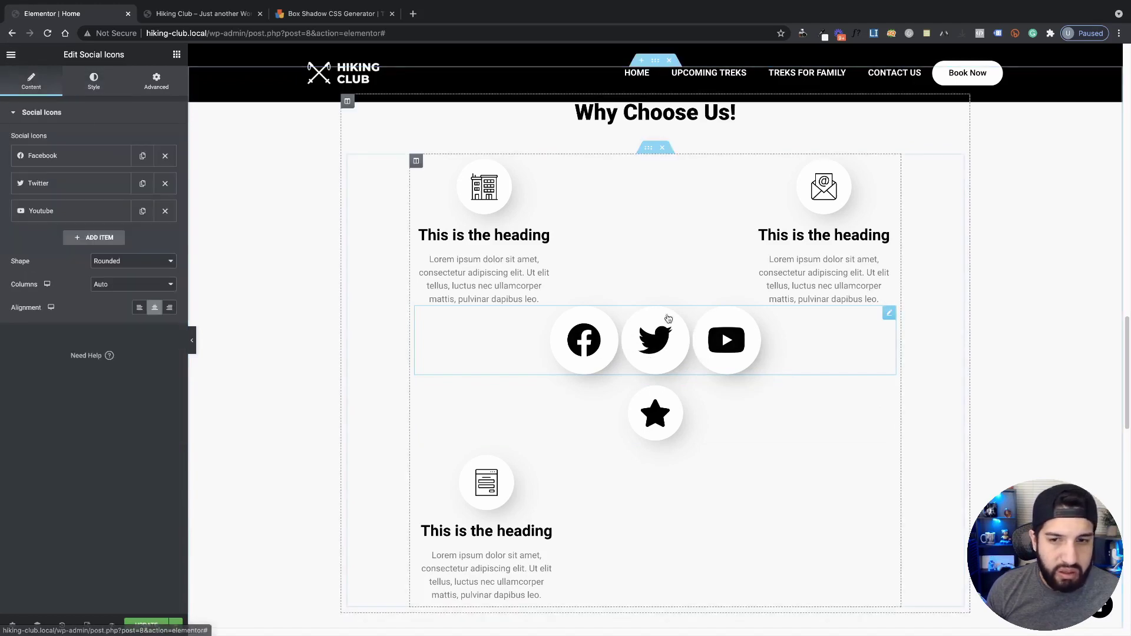
pyautogui.rightClick(817, 361)
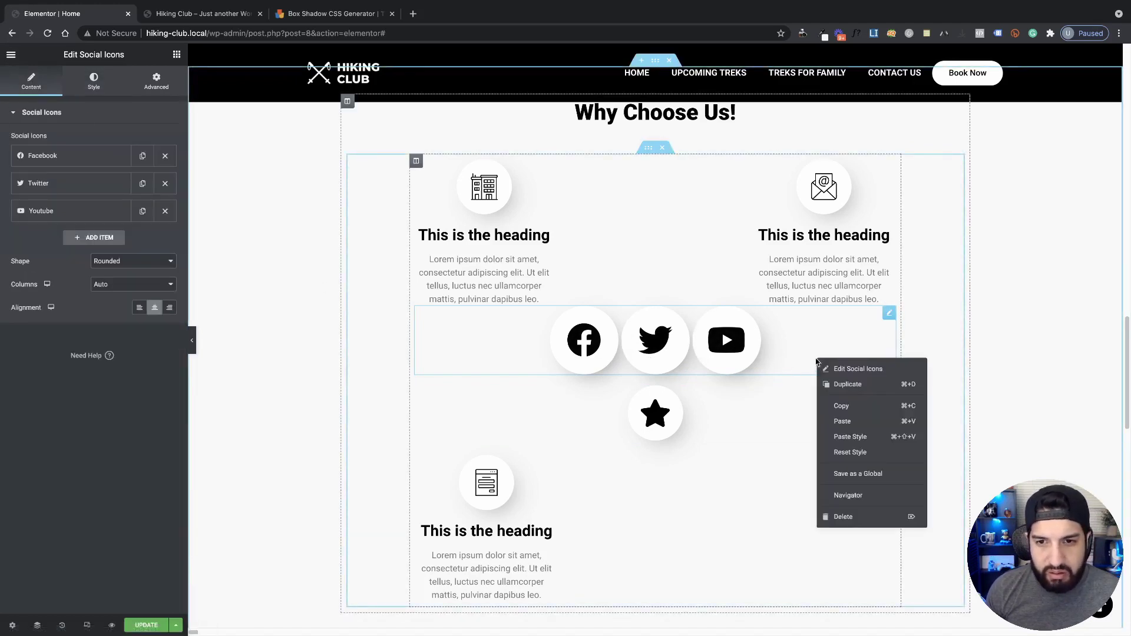
pyautogui.click(843, 517)
pyautogui.rightClick(634, 337)
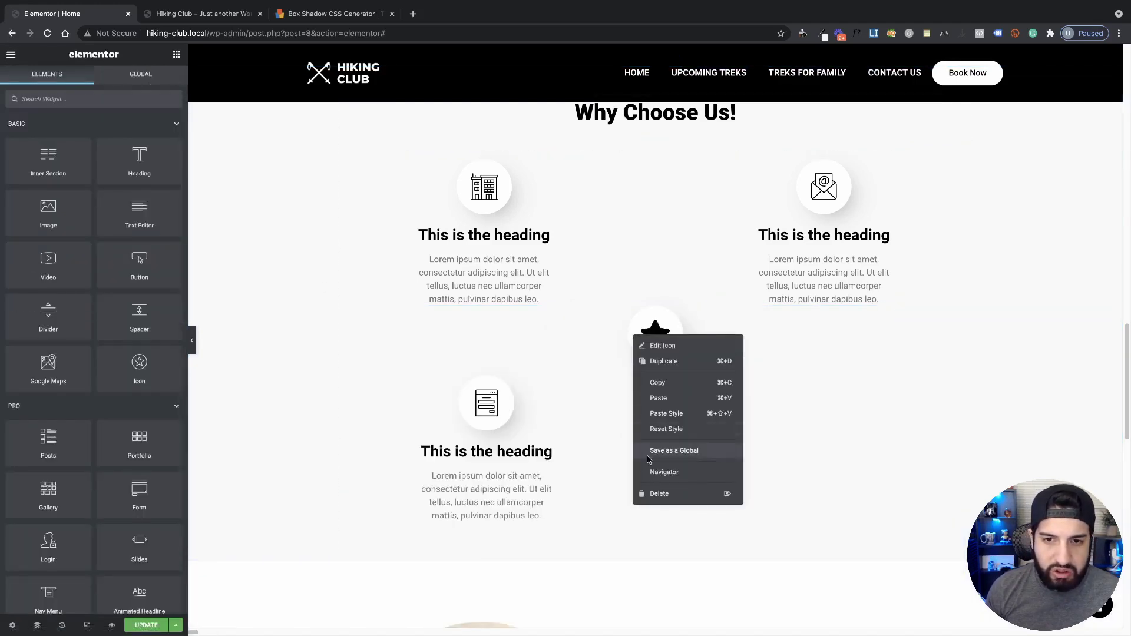
pyautogui.click(659, 493)
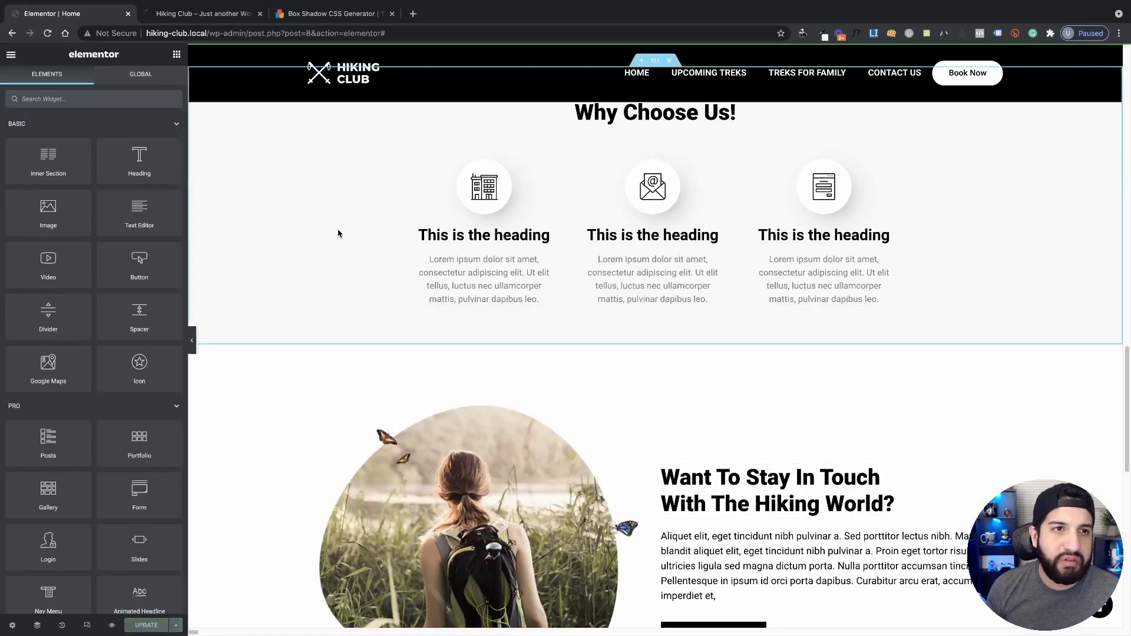
pyautogui.click(167, 17)
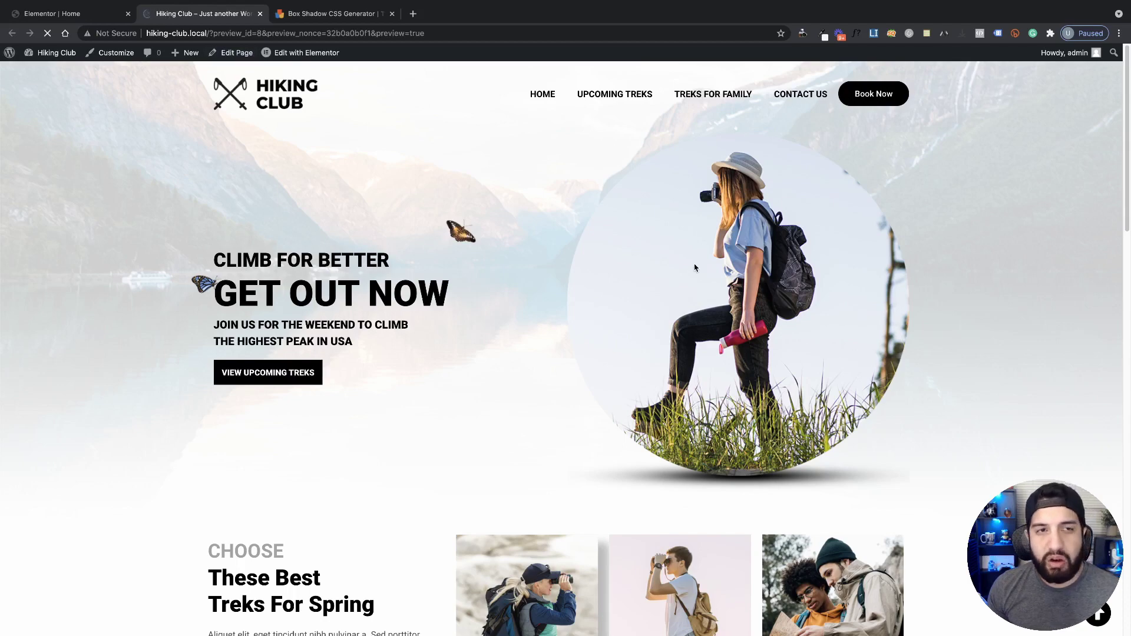
pyautogui.scroll(-15, 506, 416)
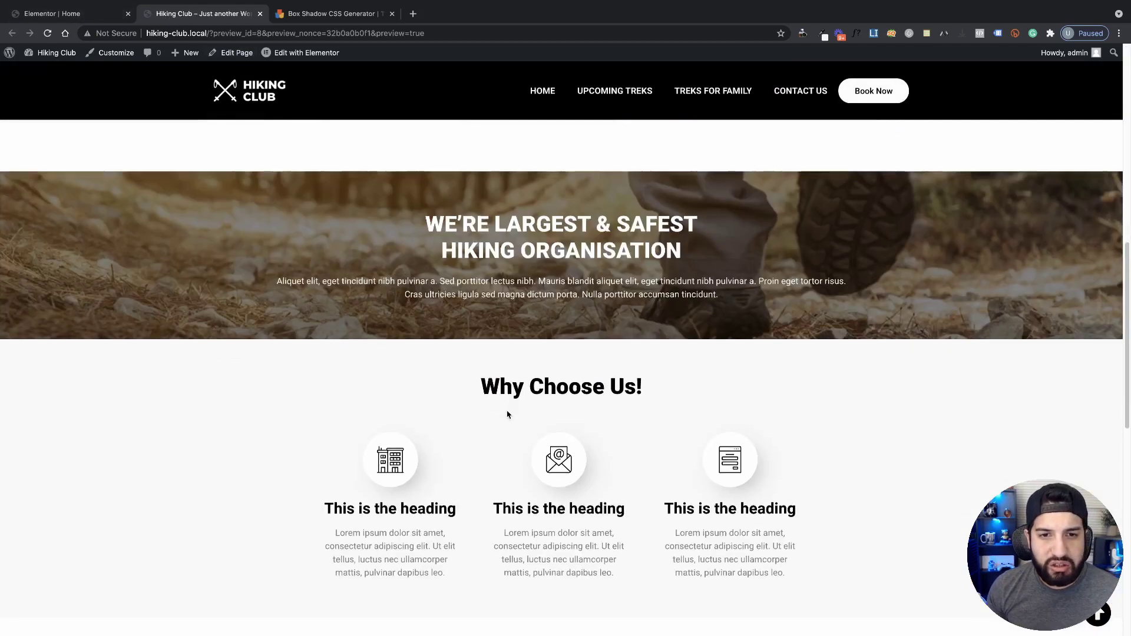